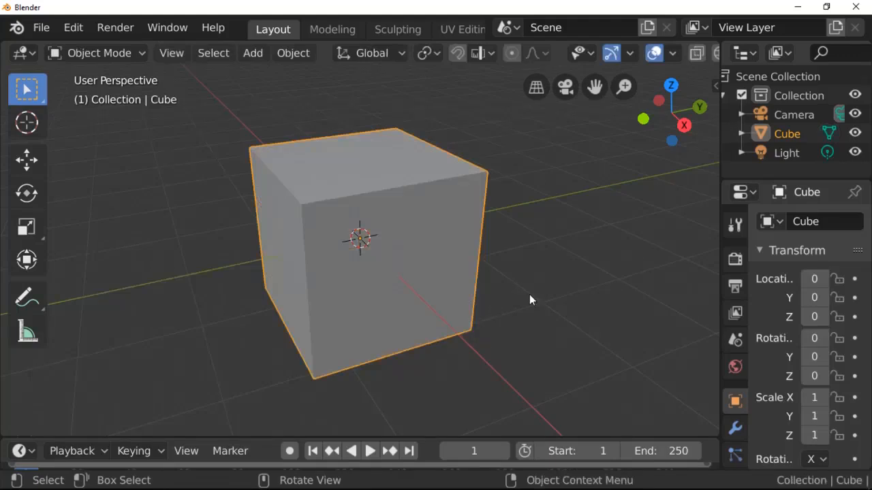
# Step: Break the cube into pieces with the Cell Fracture quick effect and hide the original cube
pyautogui.click(286, 53)
pyautogui.moveTo(363, 370)
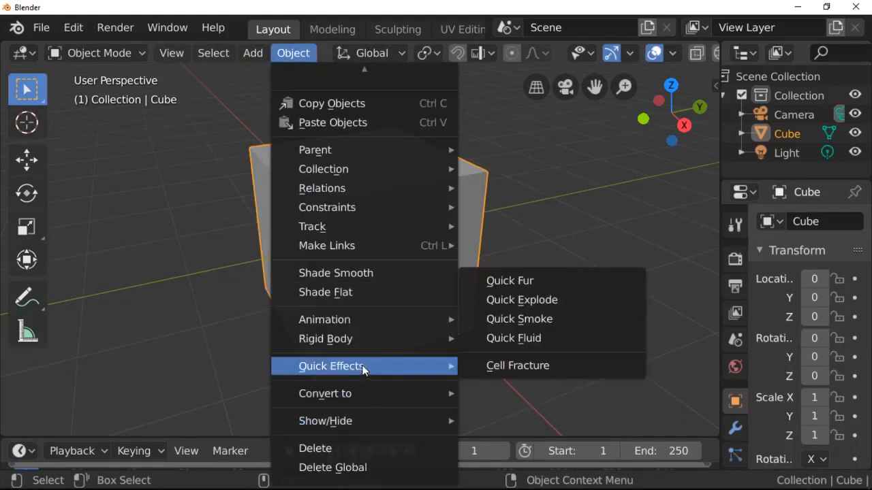
pyautogui.click(514, 368)
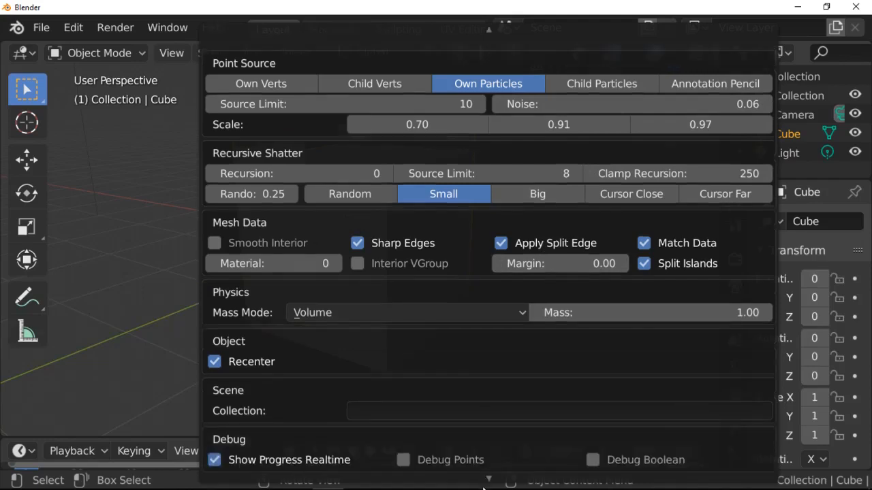
pyautogui.scroll(-2, 483, 470)
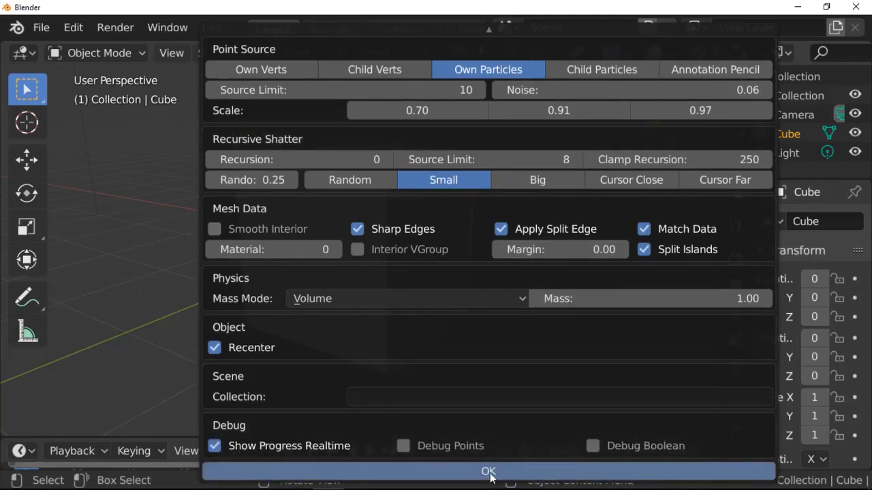
pyautogui.click(489, 472)
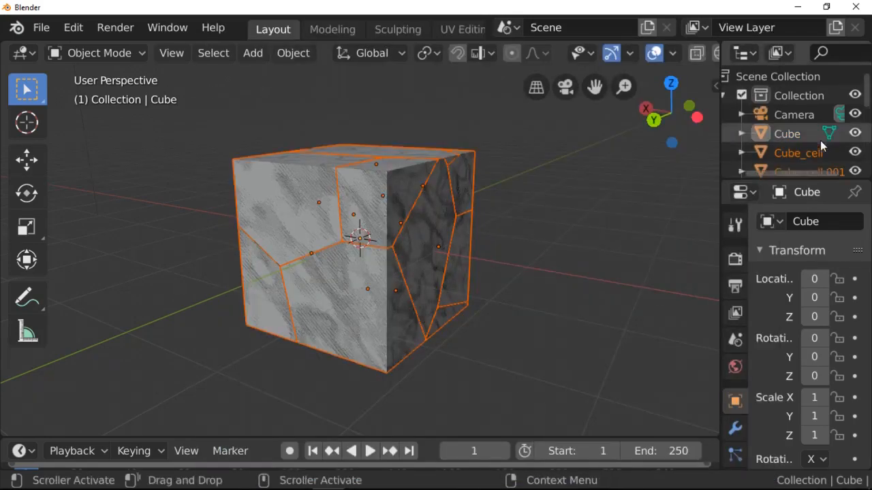
pyautogui.click(855, 134)
pyautogui.moveTo(671, 113); pyautogui.dragTo(547, 221)
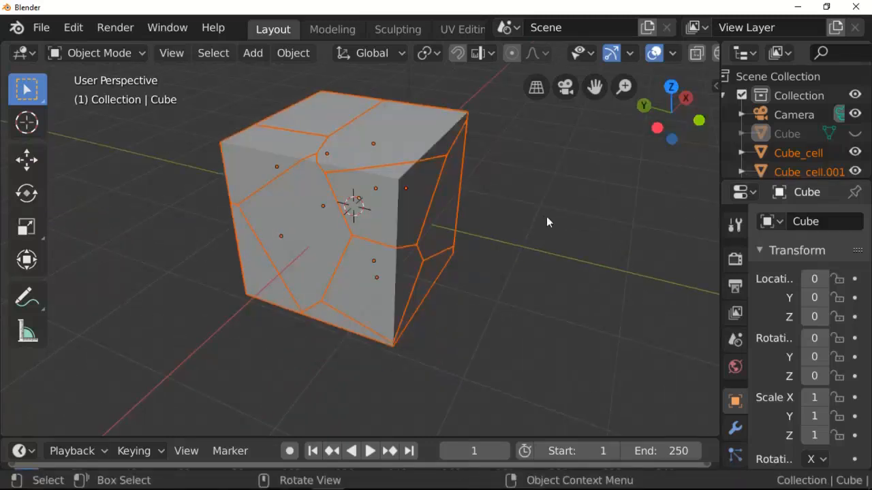
# Step: Duplicate all the fractured cells in place and move the duplicates to a new collection
pyautogui.hotkey('shift', 'd')
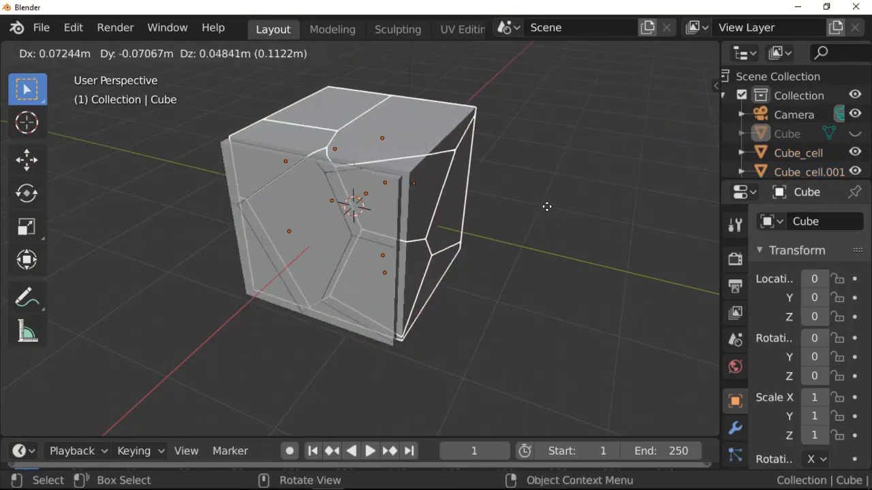
pyautogui.rightClick(555, 208)
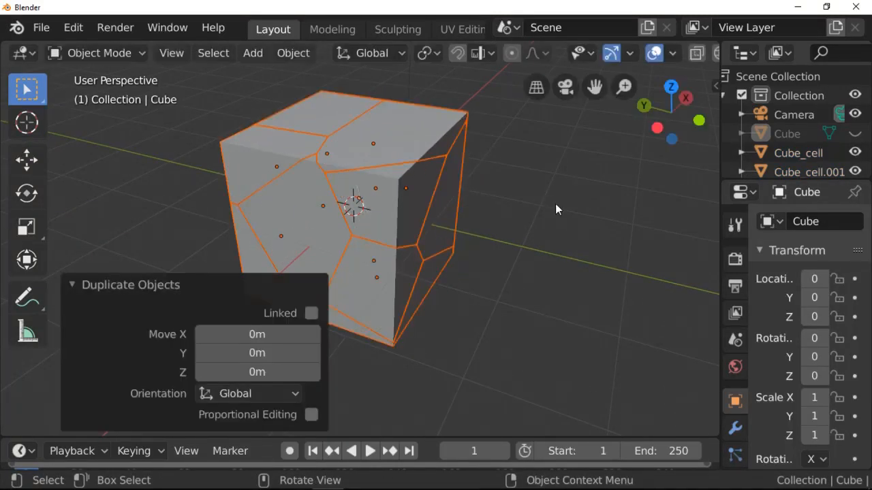
pyautogui.press('m')
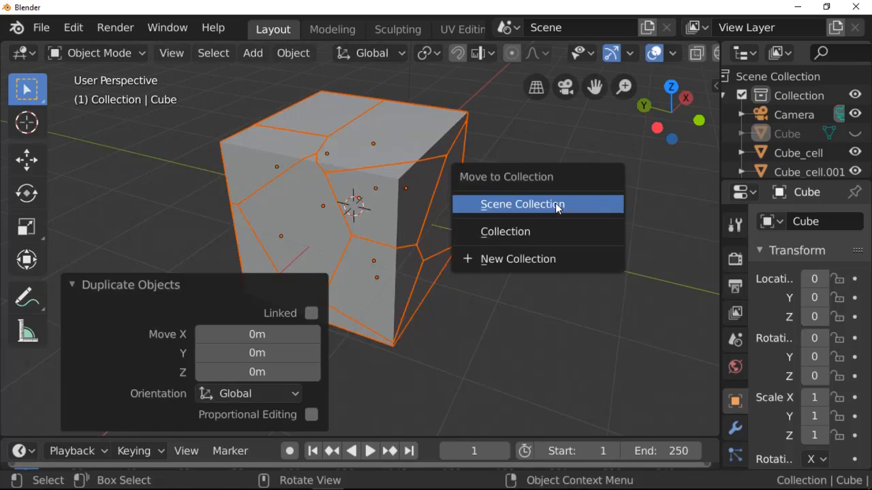
pyautogui.click(517, 258)
pyautogui.click(515, 263)
# Step: Widen the scene outliner and exclude Collection 2 from the view layer
pyautogui.scroll(-7, 782, 151)
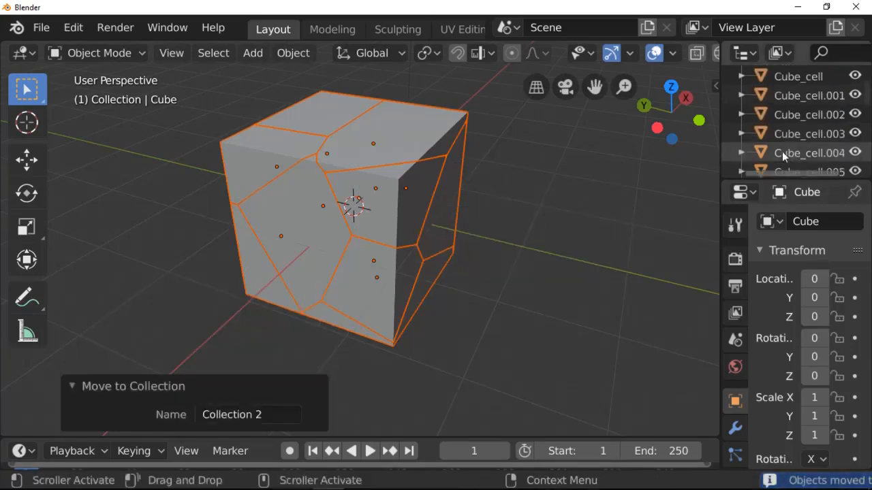
pyautogui.moveTo(708, 179); pyautogui.dragTo(657, 178)
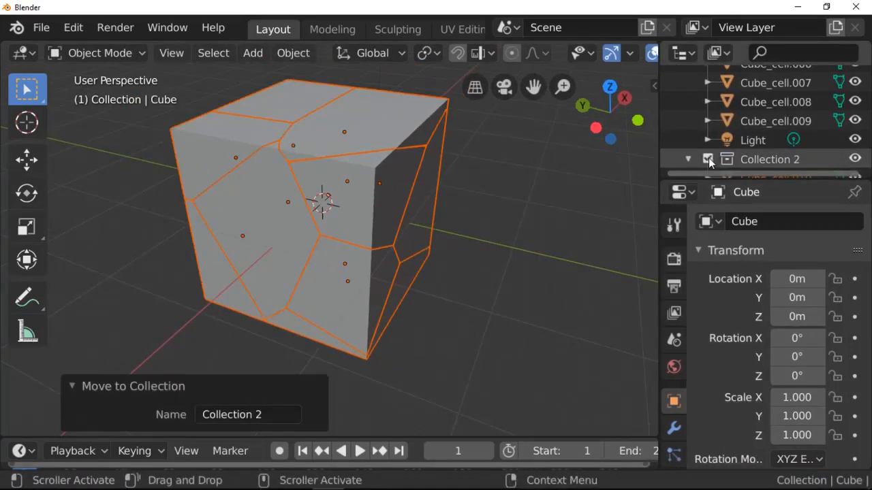
pyautogui.click(708, 160)
# Step: Join the three adjoining front cells of the fractured cube into one object, with Cube_cell.003 as the active cell
pyautogui.moveTo(390, 260); pyautogui.dragTo(394, 270)
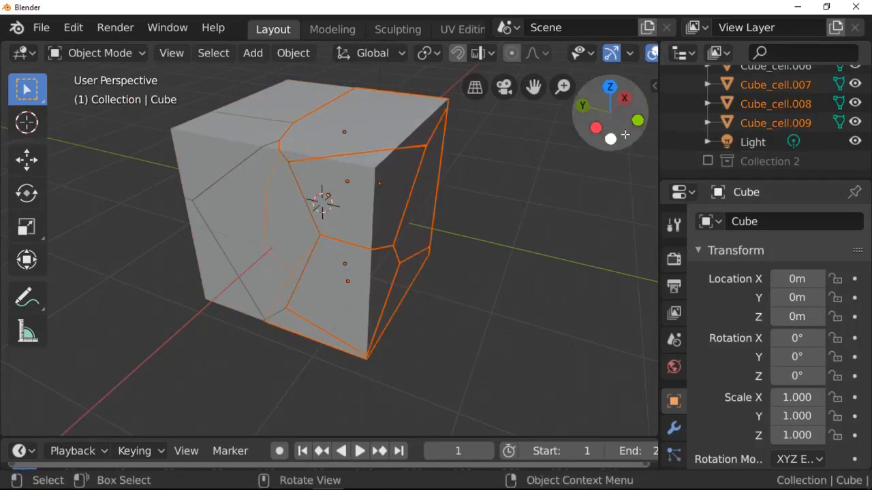
pyautogui.moveTo(611, 136); pyautogui.dragTo(654, 136)
pyautogui.moveTo(193, 136); pyautogui.dragTo(506, 331)
pyautogui.click(507, 331)
pyautogui.moveTo(630, 130); pyautogui.dragTo(525, 167)
pyautogui.click(273, 236)
pyautogui.keyDown('shift'); pyautogui.click(371, 191); pyautogui.keyUp('shift')
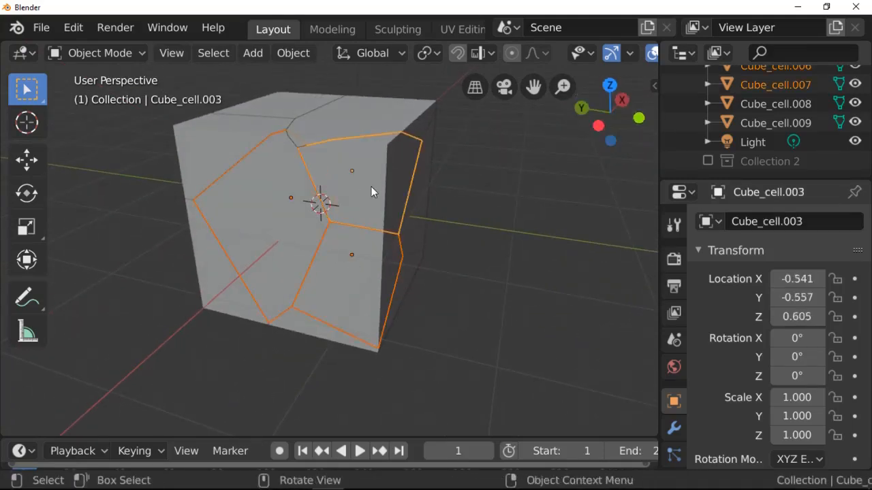
pyautogui.moveTo(598, 127)
pyautogui.mouseDown()
pyautogui.moveTo(598, 157)
pyautogui.moveTo(593, 130)
pyautogui.mouseUp()
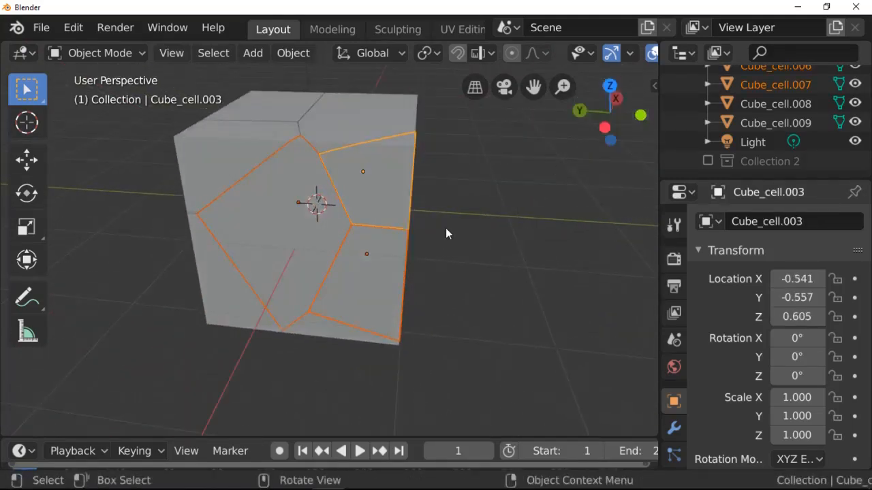
pyautogui.press('Delete')
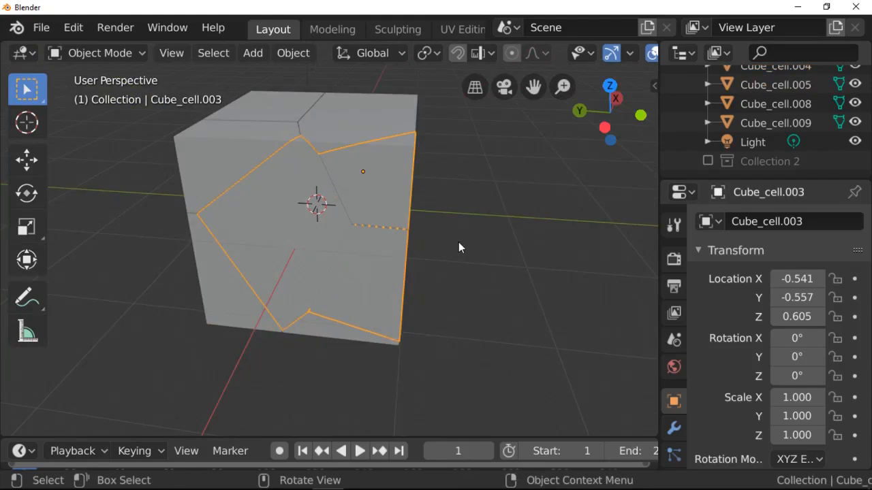
pyautogui.click(674, 428)
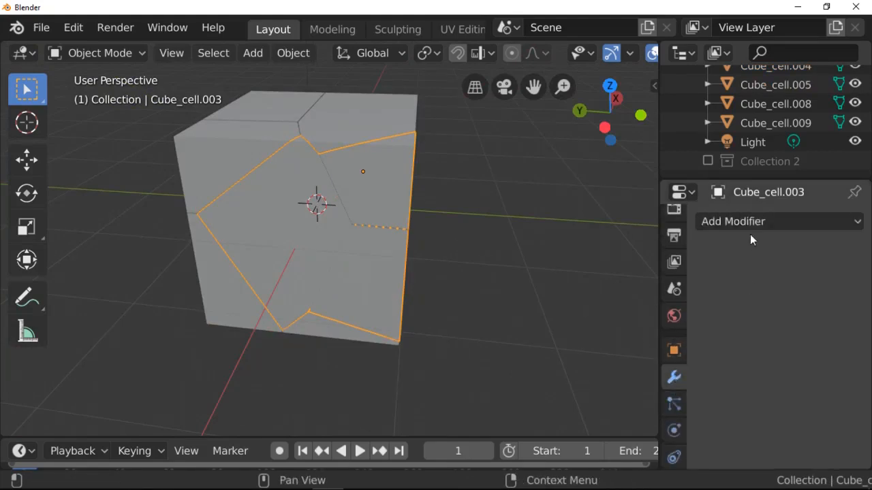
pyautogui.click(746, 222)
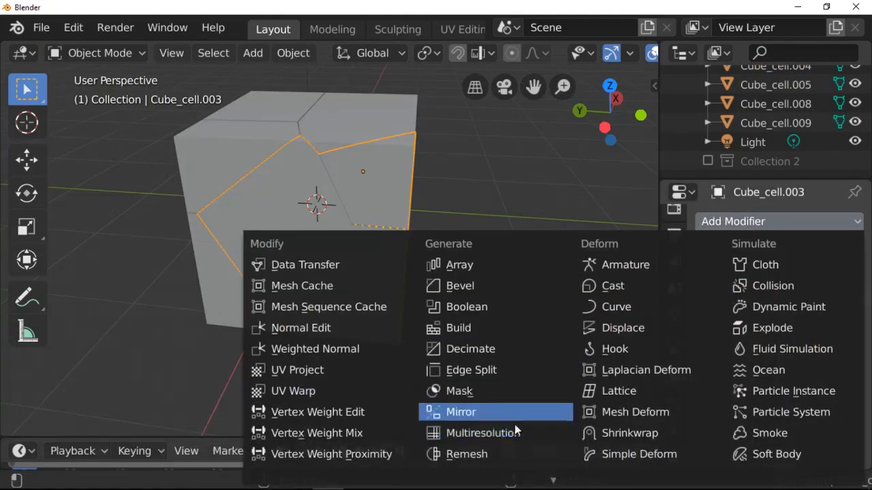
pyautogui.moveTo(553, 481)
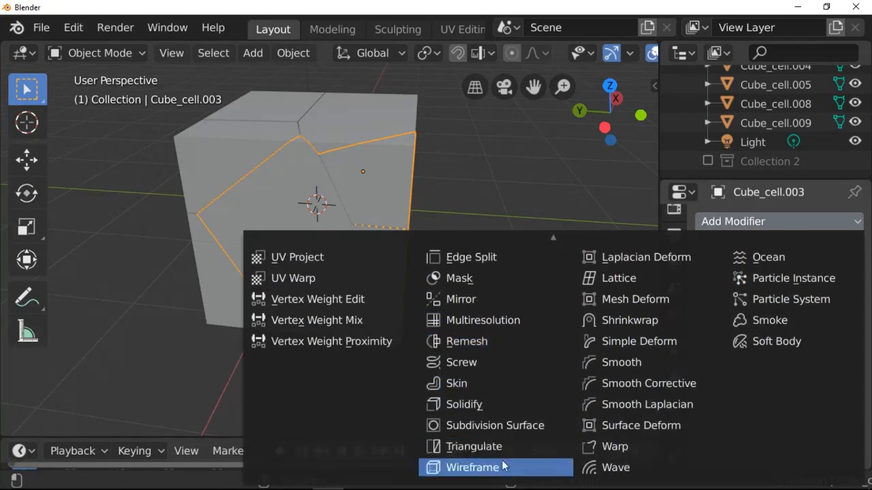
pyautogui.click(489, 468)
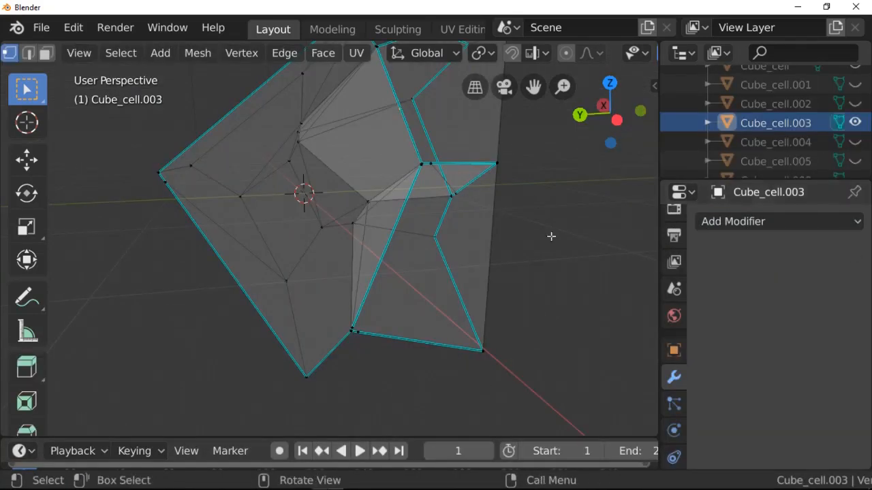
# Step: Simplify the whole mesh of the joined piece with a Limited Dissolve
pyautogui.press('a')
pyautogui.moveTo(534, 87); pyautogui.dragTo(521, 130)
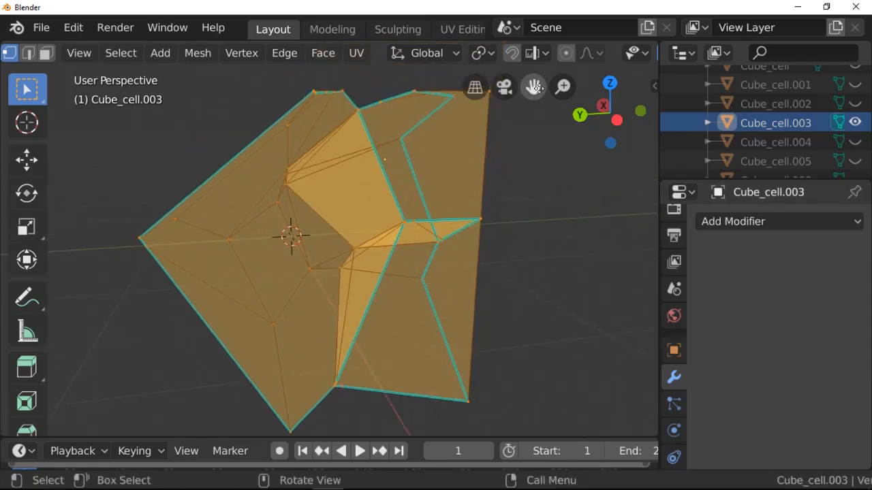
pyautogui.press('x')
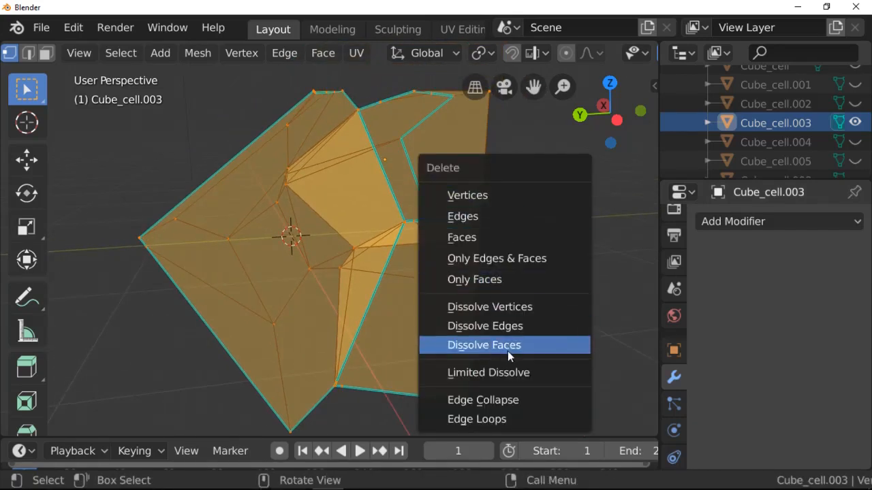
pyautogui.click(500, 374)
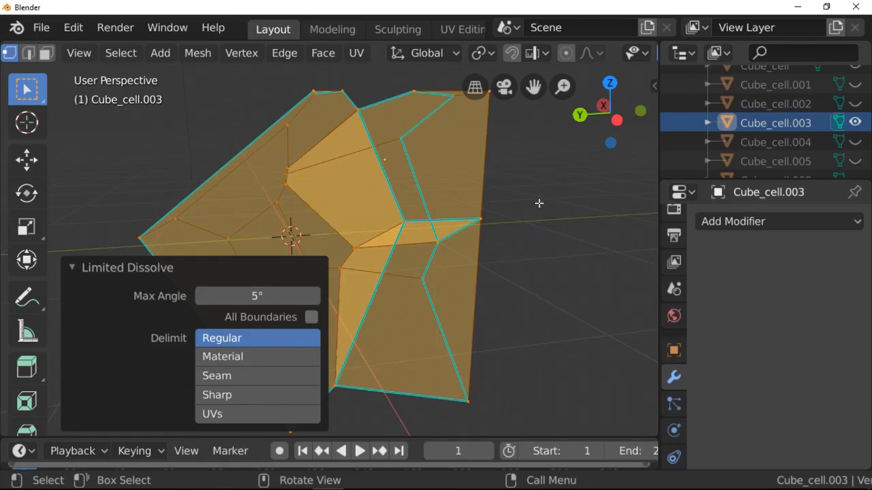
# Step: Set the mean bevel weight of all the joined piece's edges to 1.00 and return to Object Mode
pyautogui.moveTo(553, 182); pyautogui.dragTo(576, 207, button='middle')
pyautogui.press('n')
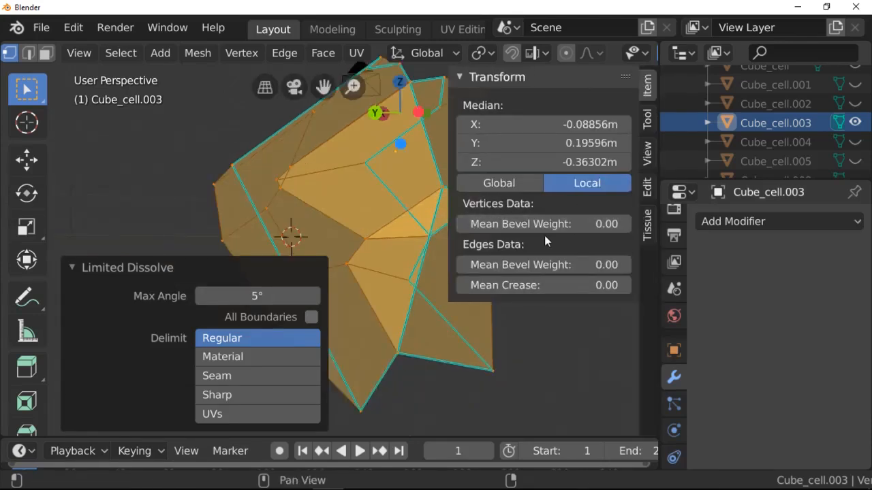
pyautogui.moveTo(493, 265); pyautogui.dragTo(518, 264)
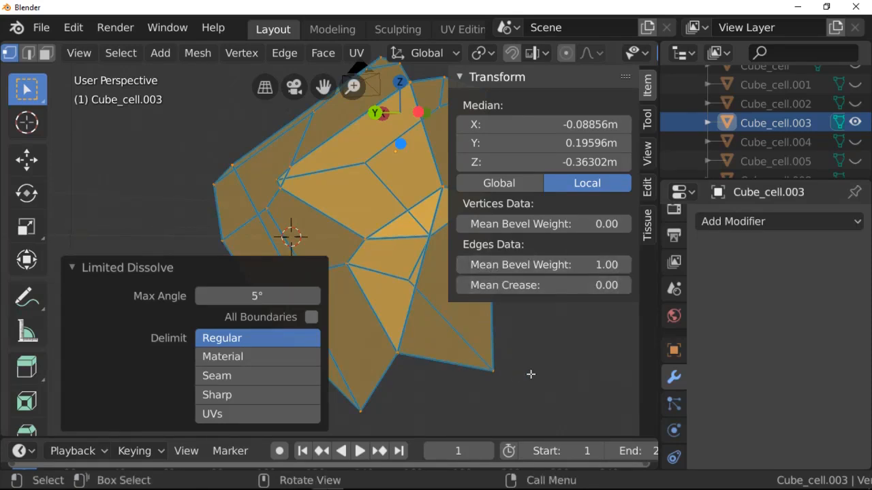
pyautogui.click(534, 369)
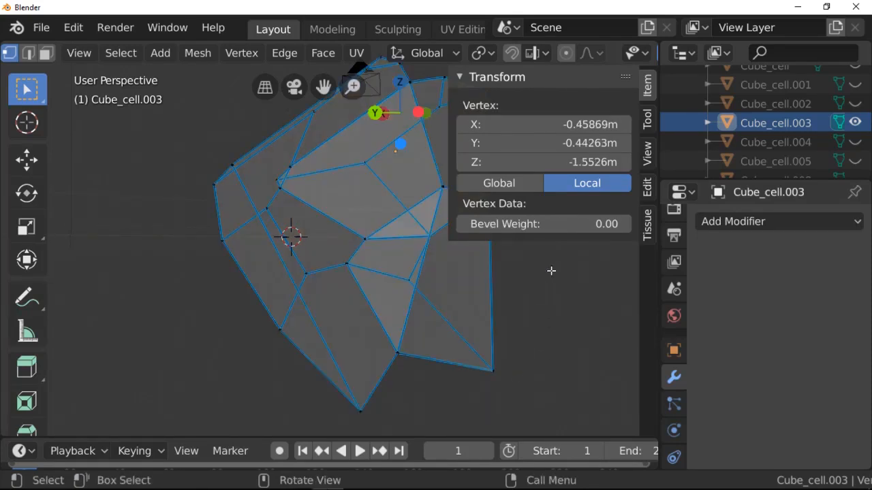
pyautogui.press('n')
pyautogui.moveTo(604, 137); pyautogui.dragTo(521, 143)
pyautogui.press('Tab')
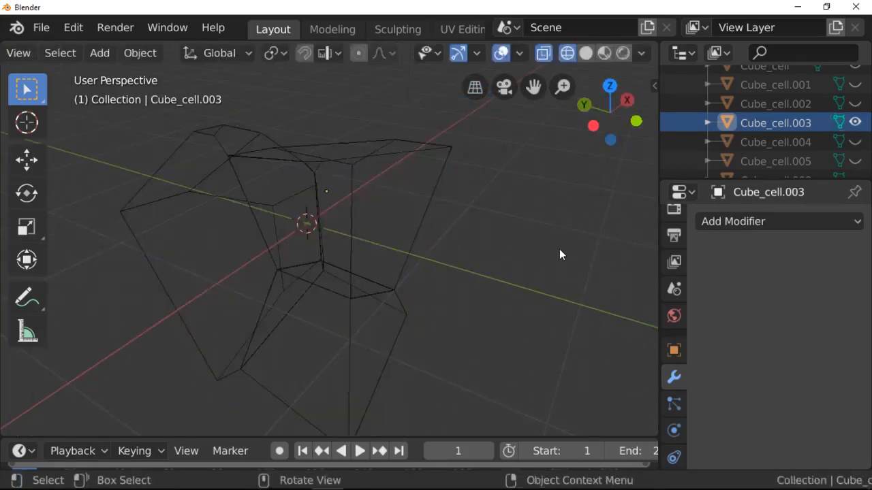
# Step: Add a Bevel modifier to Cube_cell.003 and switch the viewport to solid shading
pyautogui.click(728, 222)
pyautogui.scroll(-5, 504, 396)
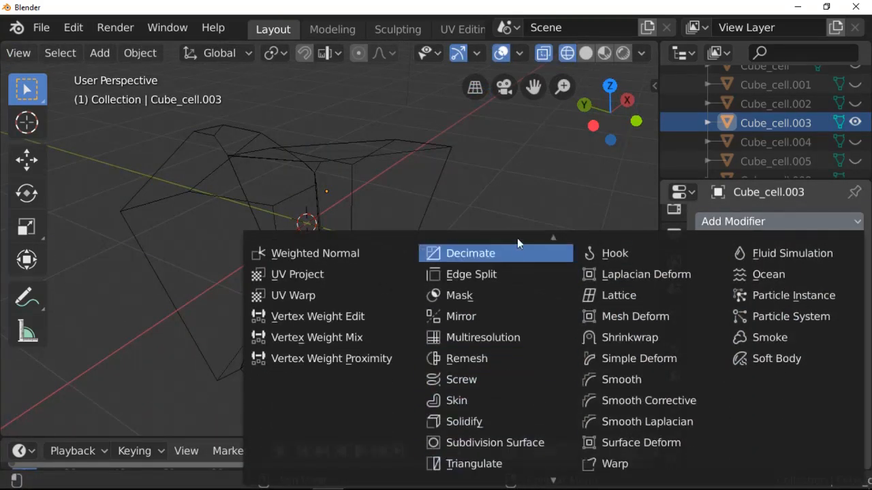
pyautogui.scroll(5, 517, 246)
pyautogui.click(463, 287)
pyautogui.hotkey('shift', 'z')
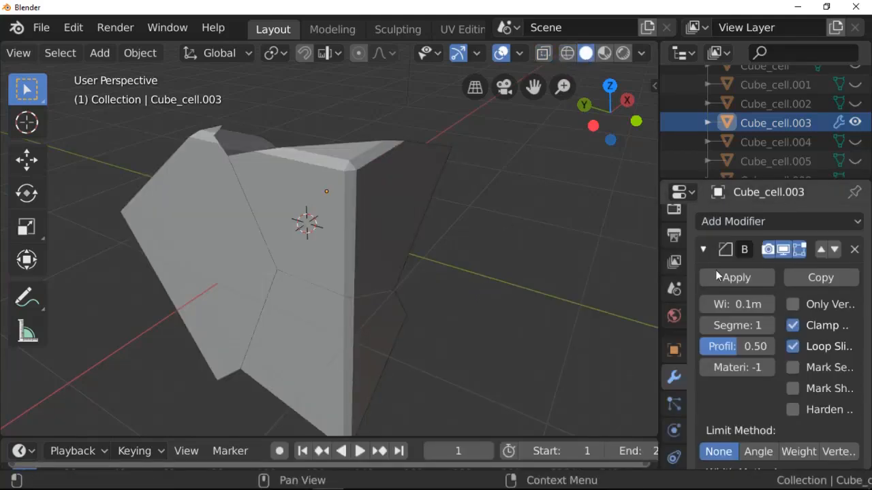
# Step: Limit the Bevel modifier by Weight and increase its number of segments
pyautogui.scroll(-1, 759, 376)
pyautogui.click(797, 428)
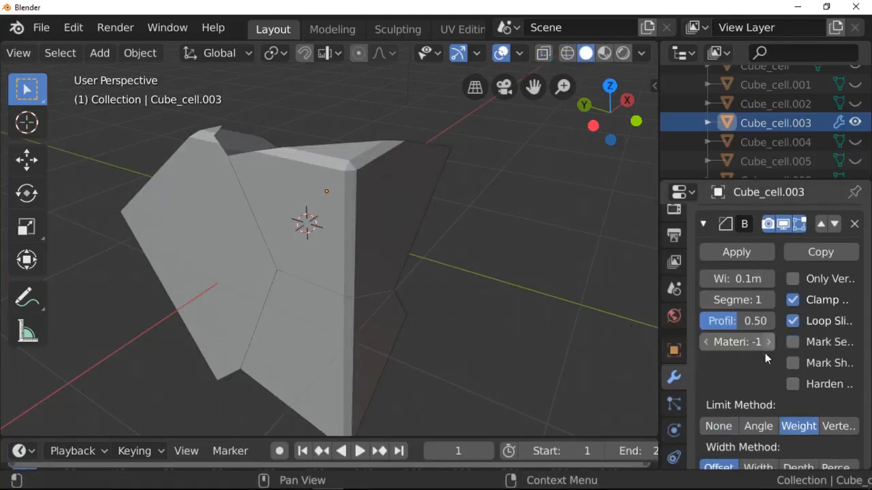
pyautogui.doubleClick(769, 300)
pyautogui.click(769, 300)
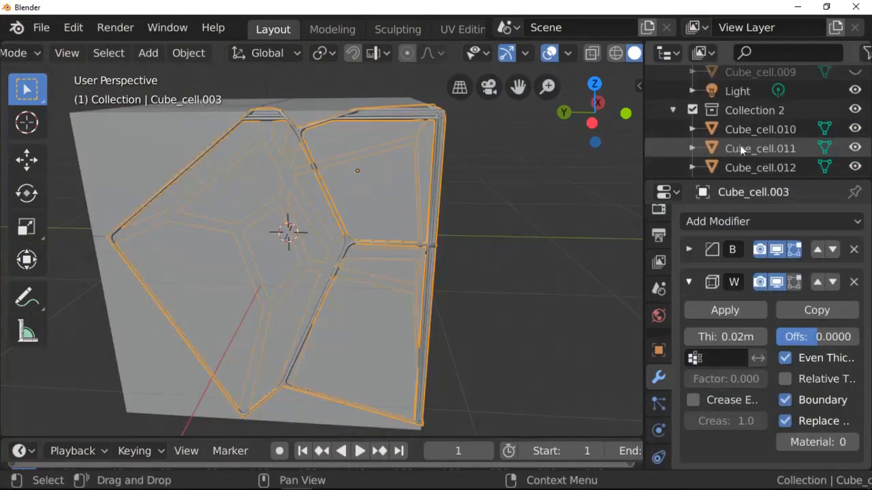
# Step: With Collection 2 enabled, select its three front cells that match the joined piece and hide them
pyautogui.scroll(5, 739, 145)
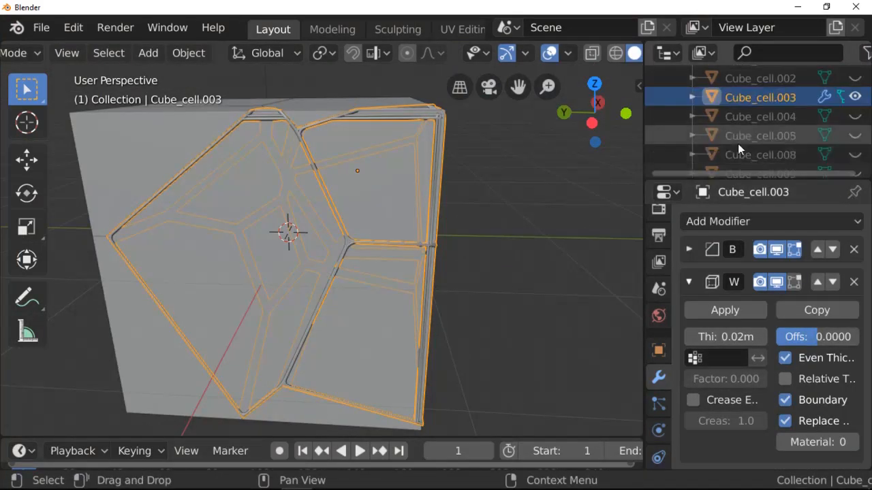
pyautogui.scroll(-2, 738, 144)
pyautogui.click(692, 161)
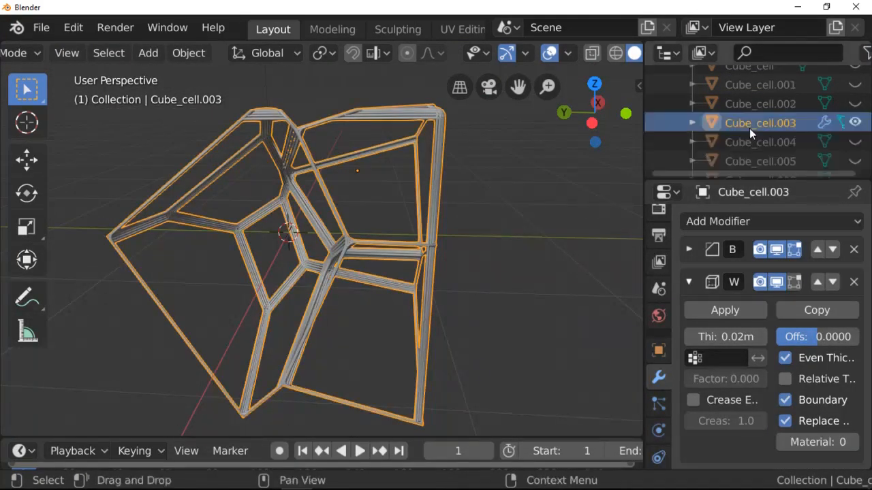
pyautogui.click(692, 161)
pyautogui.keyDown('shift'); pyautogui.click(254, 220); pyautogui.keyUp('shift')
pyautogui.keyDown('shift'); pyautogui.click(381, 223); pyautogui.keyUp('shift')
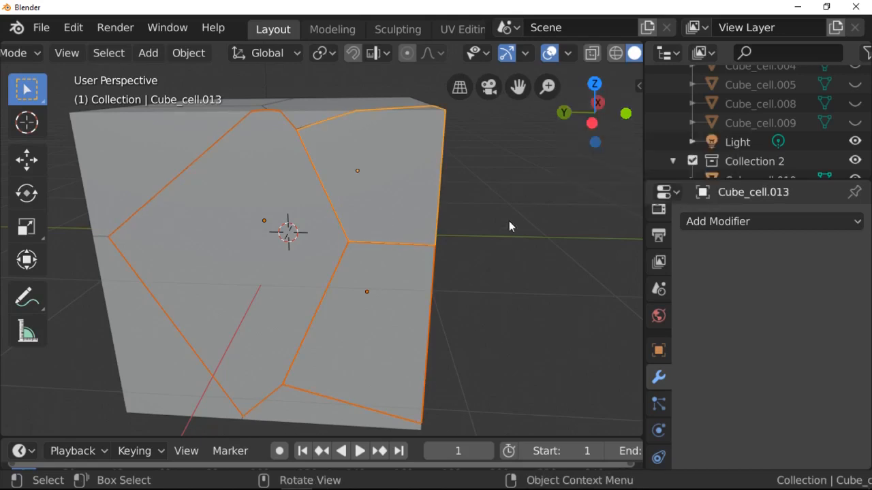
pyautogui.press('h')
# Step: Join all the remaining cells of Collection 2 into Cube_cell.012 and hide the joined object
pyautogui.scroll(-1, 436, 204)
pyautogui.moveTo(212, 136); pyautogui.dragTo(359, 281)
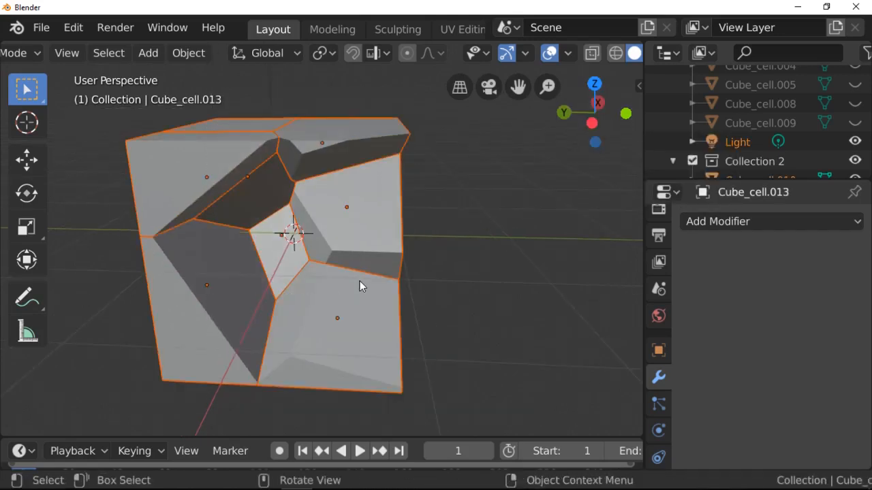
pyautogui.keyDown('shift'); pyautogui.click(188, 185); pyautogui.keyUp('shift')
pyautogui.hotkey('ctrl', 'j')
pyautogui.scroll(-3, 783, 103)
pyautogui.press('h')
# Step: Unhide the wireframe piece Cube_cell.003 together with the front cells Cube_cell.013, Cube_cell.016 and Cube_cell.017
pyautogui.scroll(4, 785, 112)
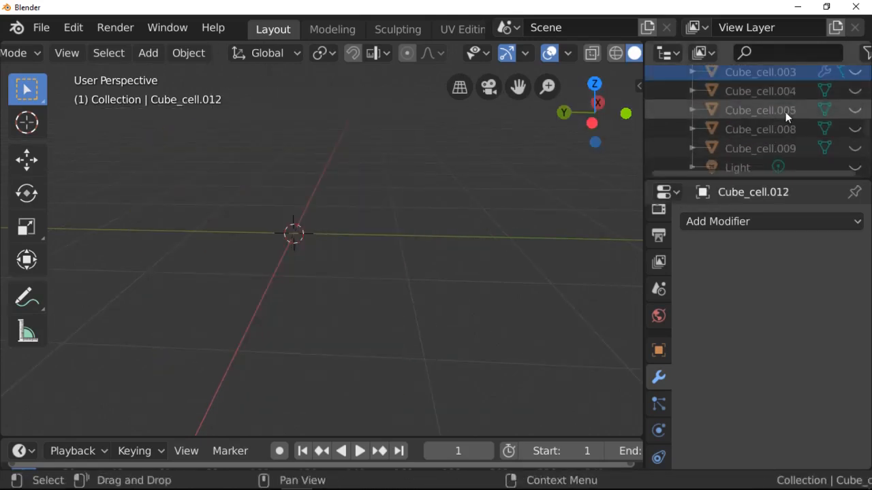
pyautogui.scroll(-4, 778, 134)
pyautogui.moveTo(855, 71); pyautogui.dragTo(855, 162)
pyautogui.moveTo(594, 114); pyautogui.dragTo(569, 117)
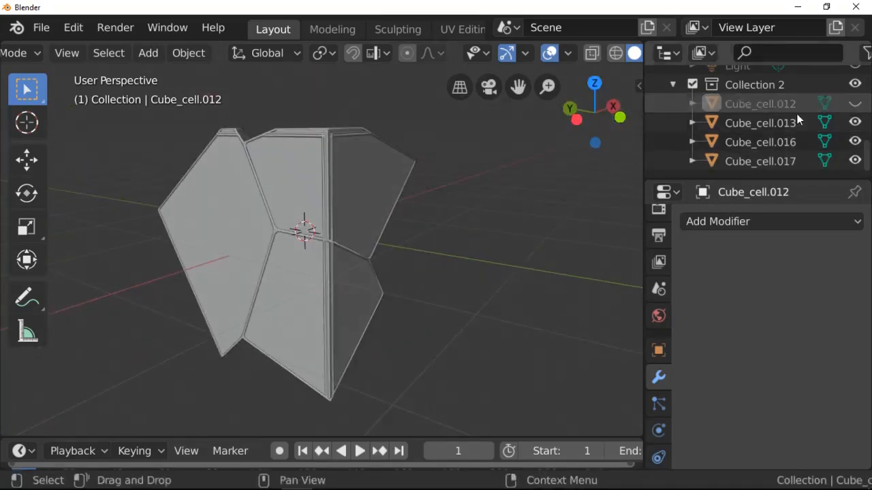
# Step: Unhide the original Cube and move it into another collection
pyautogui.scroll(8, 805, 114)
pyautogui.click(855, 97)
pyautogui.click(729, 97)
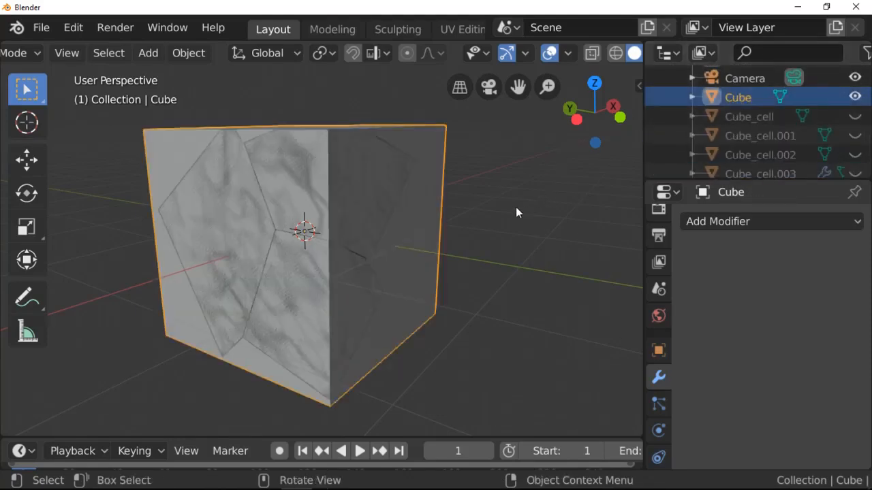
pyautogui.press('m')
pyautogui.click(523, 221)
# Step: Unhide the remaining fracture cells in the first Collection, leaving the wireframe piece Cube_cell.003 hidden
pyautogui.click(855, 98)
pyautogui.click(856, 117)
pyautogui.click(857, 136)
pyautogui.scroll(-1, 857, 129)
pyautogui.click(857, 130)
pyautogui.click(856, 148)
pyautogui.scroll(-4, 856, 136)
pyautogui.click(855, 84)
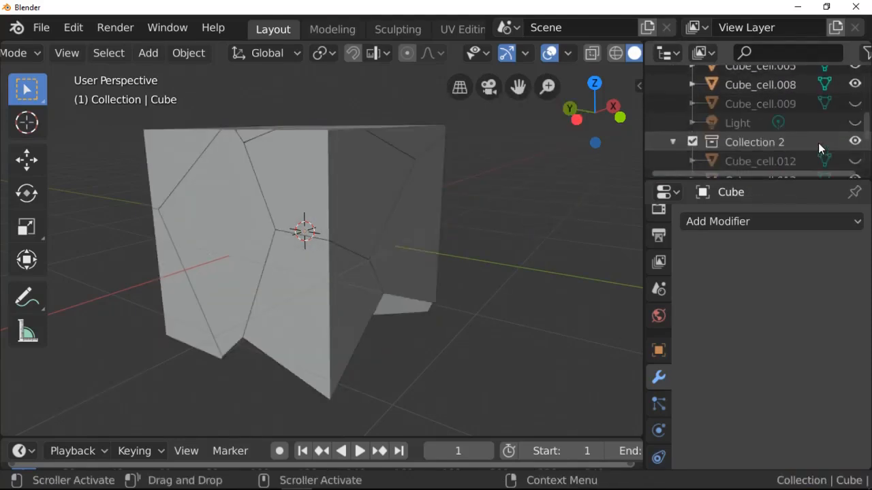
pyautogui.click(855, 103)
pyautogui.moveTo(580, 129); pyautogui.dragTo(561, 141)
# Step: Disable Collection 2, then box-select all visible fracture cells of the first Collection and move them to Collection 3
pyautogui.scroll(-3, 818, 135)
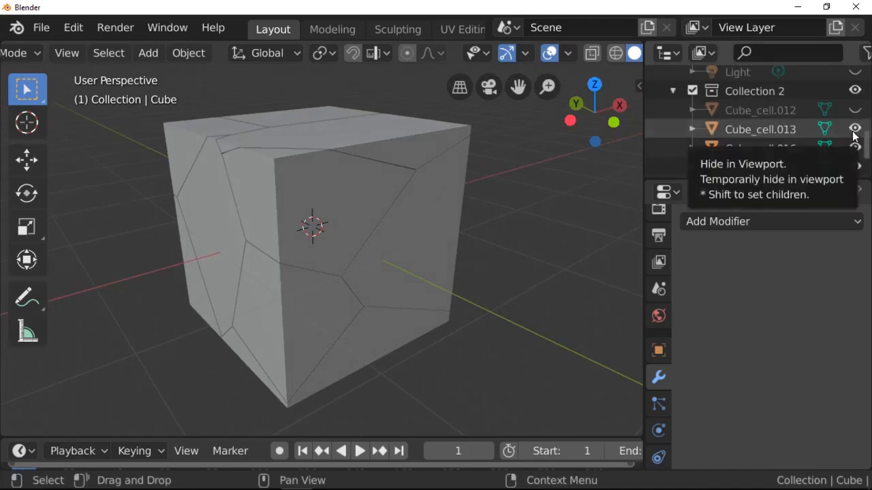
pyautogui.scroll(2, 817, 133)
pyautogui.click(692, 123)
pyautogui.click(692, 142)
pyautogui.scroll(4, 775, 154)
pyautogui.moveTo(412, 106); pyautogui.dragTo(316, 334)
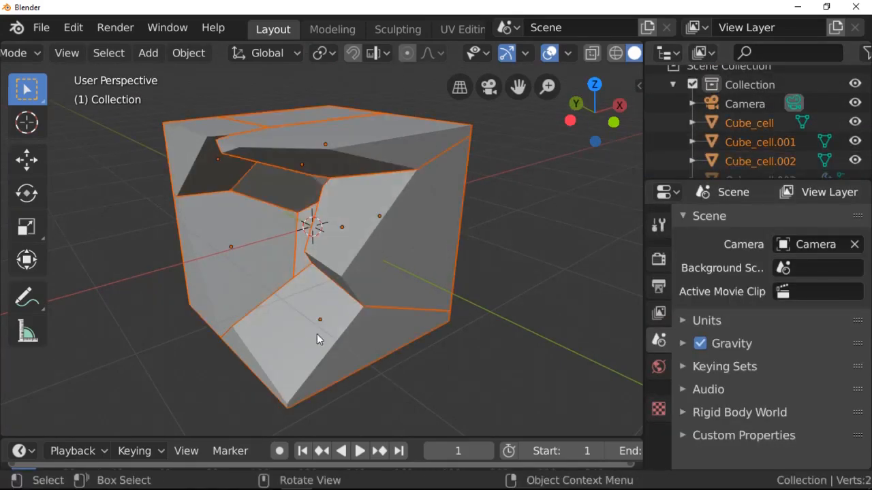
pyautogui.press('m')
pyautogui.click(402, 213)
pyautogui.click(452, 224)
pyautogui.scroll(1, 719, 132)
pyautogui.scroll(-1, 801, 137)
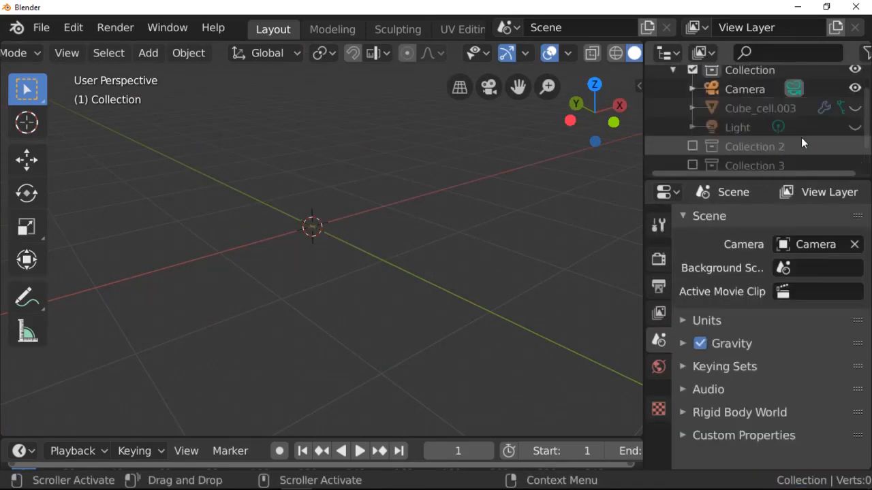
# Step: Enable Collection 2, show only the joined piece Cube_cell.012 with the three front cells hidden, and select it
pyautogui.click(693, 146)
pyautogui.scroll(-3, 746, 132)
pyautogui.moveTo(853, 148); pyautogui.dragTo(854, 110)
pyautogui.click(317, 263)
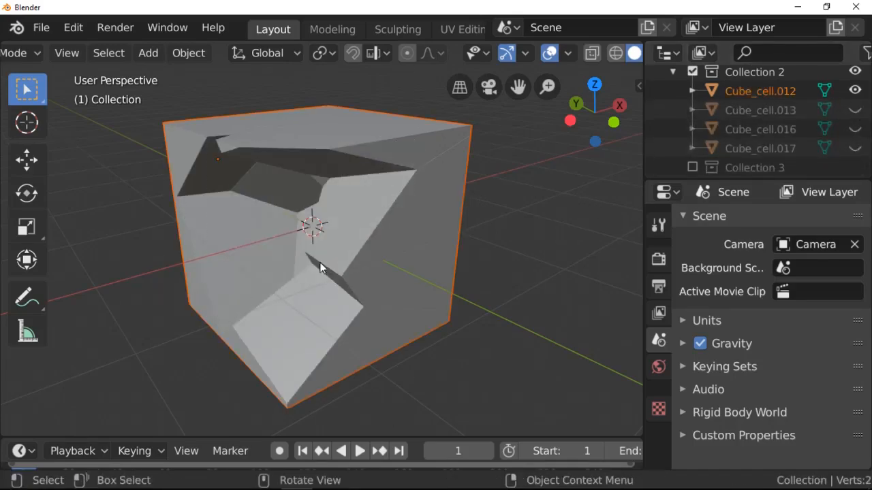
# Step: Apply Limited Dissolve with a 5° maximum angle to the entire mesh of Cube_cell.012
pyautogui.moveTo(318, 263); pyautogui.dragTo(352, 250, button='middle')
pyautogui.press('Tab')
pyautogui.hotkey('alt', 'z')
pyautogui.moveTo(431, 179); pyautogui.dragTo(484, 219, button='middle')
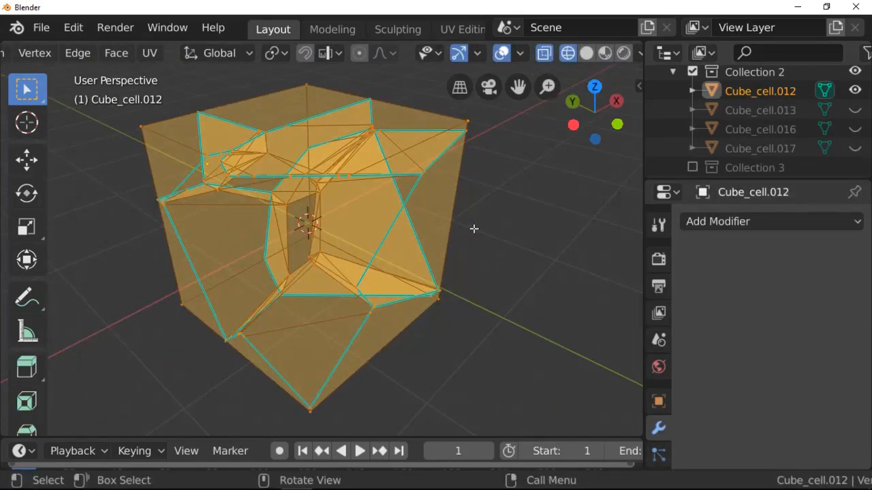
pyautogui.press('x')
pyautogui.click(464, 241)
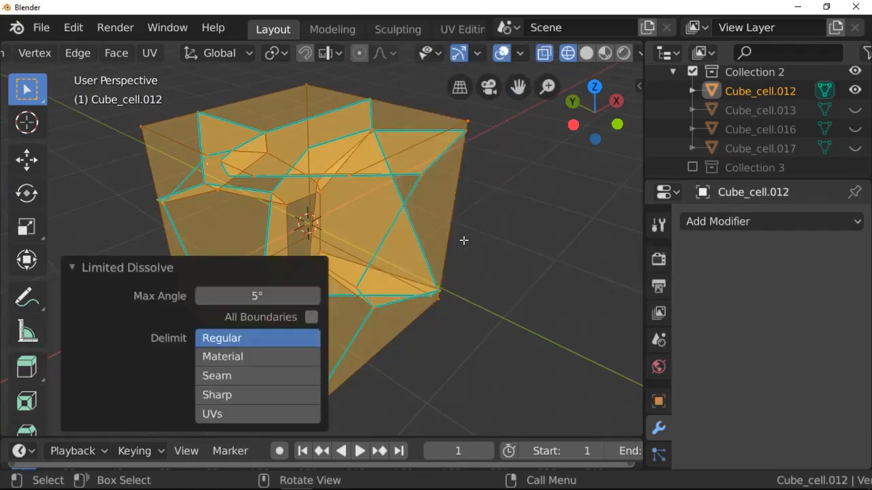
# Step: Select the outer cube edges of Cube_cell.012 and set their mean edge bevel weight to 1.00
pyautogui.click(577, 185)
pyautogui.moveTo(576, 184); pyautogui.dragTo(190, 196, button='middle')
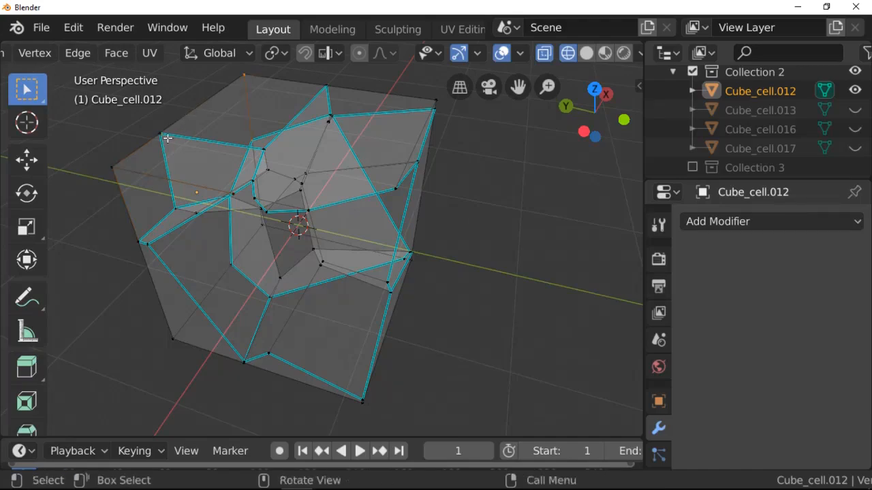
pyautogui.moveTo(545, 202); pyautogui.dragTo(596, 224, button='middle')
pyautogui.keyDown('alt'); pyautogui.keyDown('shift'); pyautogui.click(323, 416); pyautogui.keyUp('shift'); pyautogui.keyUp('alt')
pyautogui.press('n')
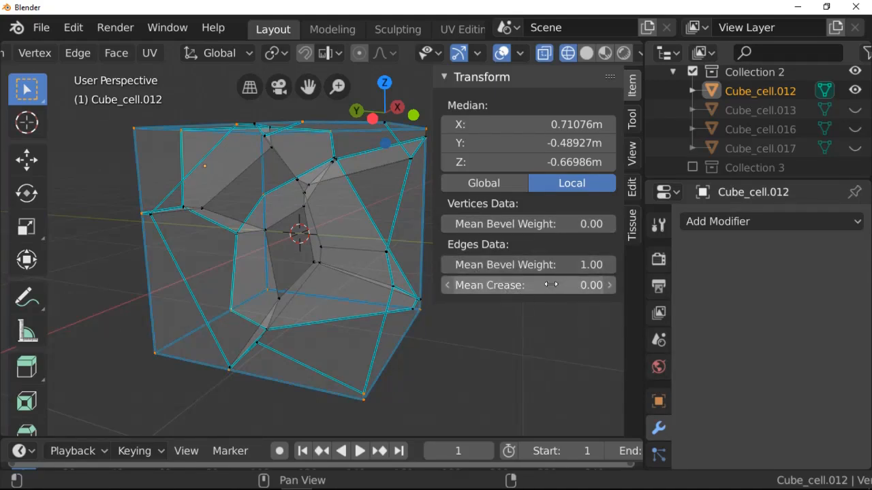
pyautogui.press('n')
pyautogui.press('Tab')
pyautogui.moveTo(615, 142); pyautogui.dragTo(583, 146, button='middle')
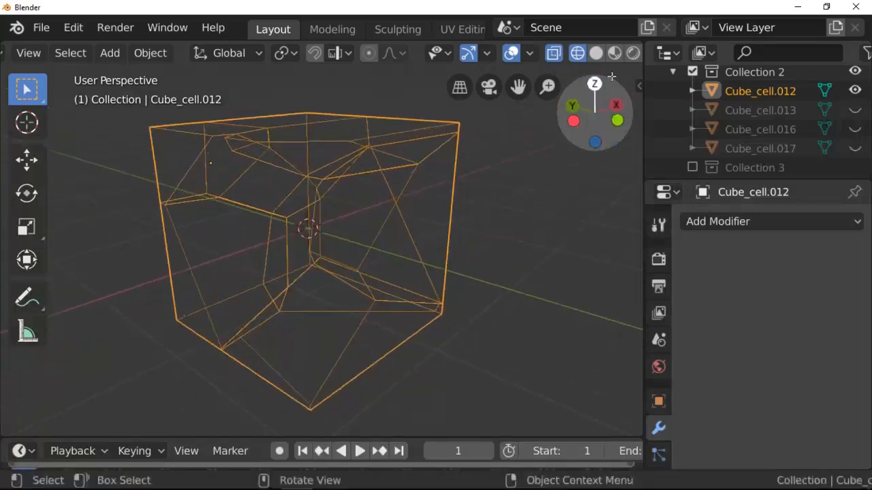
# Step: Switch to solid shading and add a Bevel modifier with 3 segments to Cube_cell.012
pyautogui.click(596, 56)
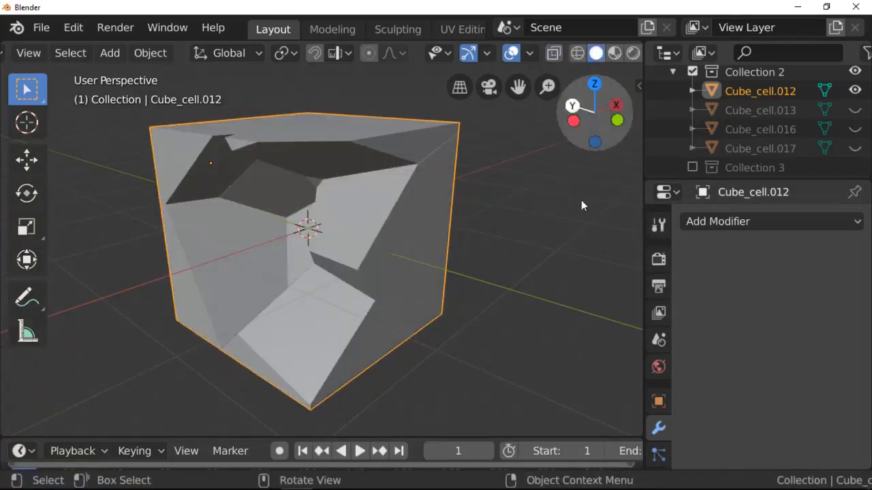
pyautogui.click(708, 222)
pyautogui.click(456, 286)
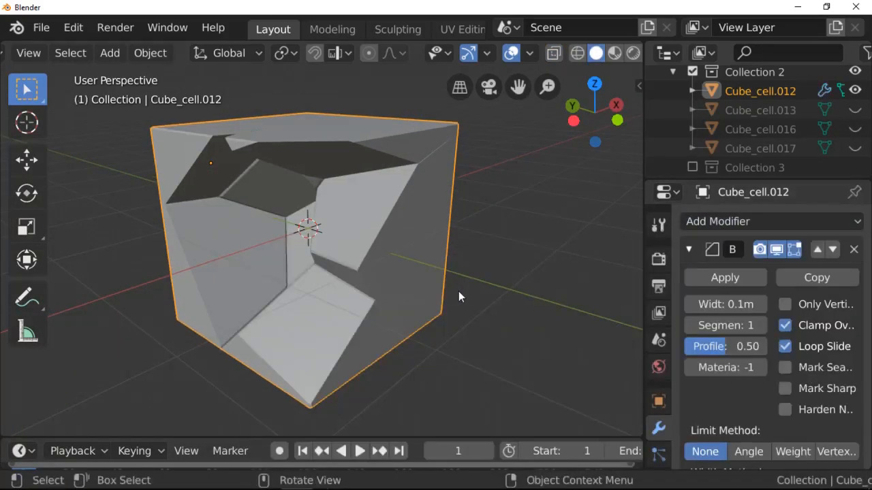
pyautogui.scroll(3, 458, 263)
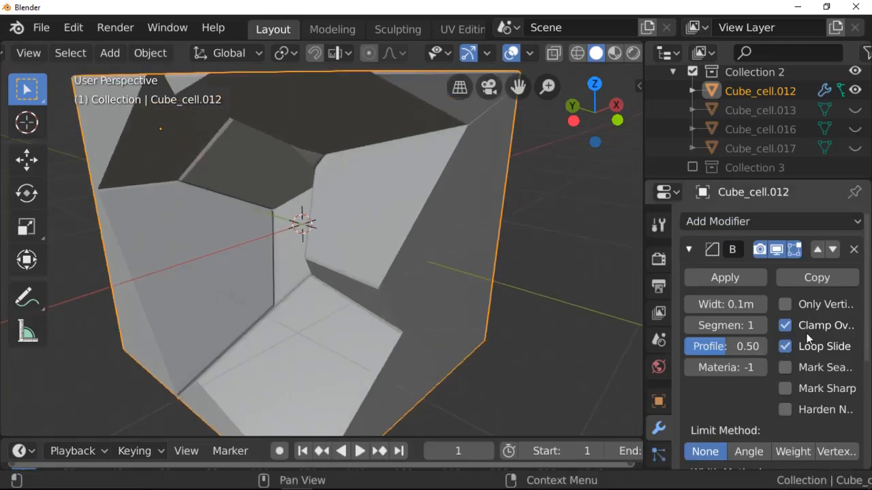
pyautogui.click(762, 329)
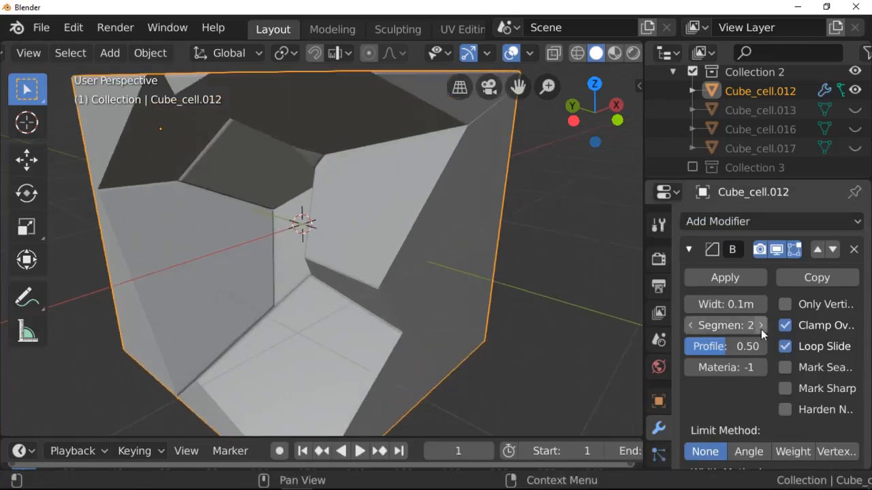
pyautogui.click(761, 329)
pyautogui.scroll(-3, 558, 123)
# Step: Change the solid viewport shading to a glossier lighting style
pyautogui.moveTo(574, 121)
pyautogui.mouseDown()
pyautogui.moveTo(550, 122)
pyautogui.moveTo(581, 123)
pyautogui.moveTo(563, 155)
pyautogui.moveTo(539, 138)
pyautogui.moveTo(543, 116)
pyautogui.moveTo(537, 134)
pyautogui.moveTo(541, 125)
pyautogui.mouseUp()
pyautogui.scroll(-2, 614, 58)
pyautogui.click(626, 54)
pyautogui.click(628, 145)
pyautogui.click(611, 191)
pyautogui.click(561, 260)
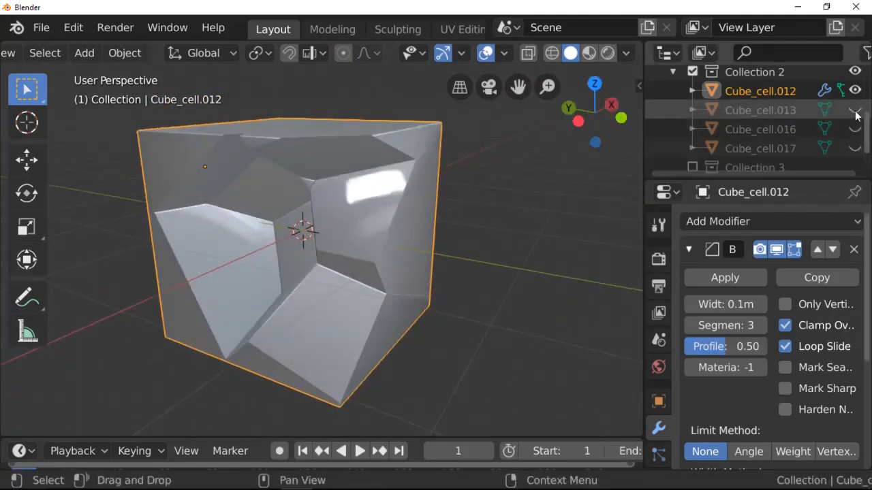
# Step: Unhide the wireframe piece Cube_cell.003 and the front cells Cube_cell.013, Cube_cell.016 and Cube_cell.017
pyautogui.scroll(-1, 778, 141)
pyautogui.click(693, 142)
pyautogui.click(693, 142)
pyautogui.scroll(3, 748, 138)
pyautogui.scroll(2, 747, 132)
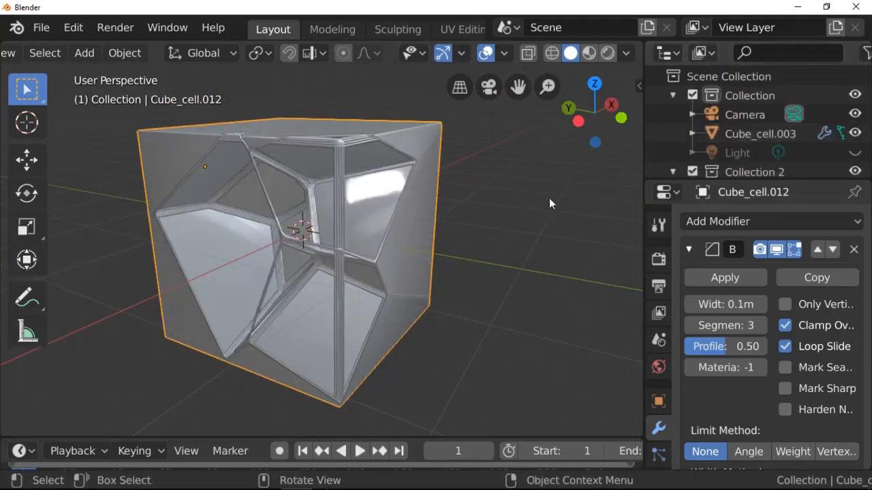
pyautogui.moveTo(591, 114); pyautogui.dragTo(569, 120)
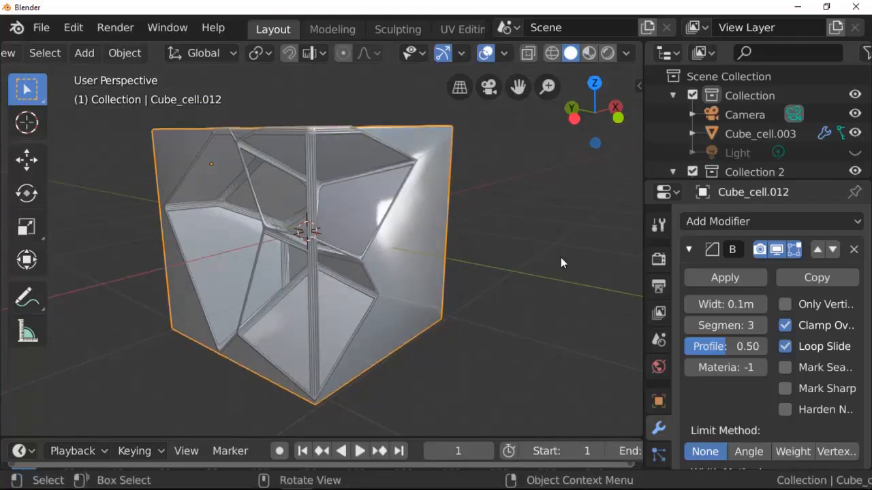
pyautogui.scroll(-4, 771, 138)
pyautogui.click(856, 108)
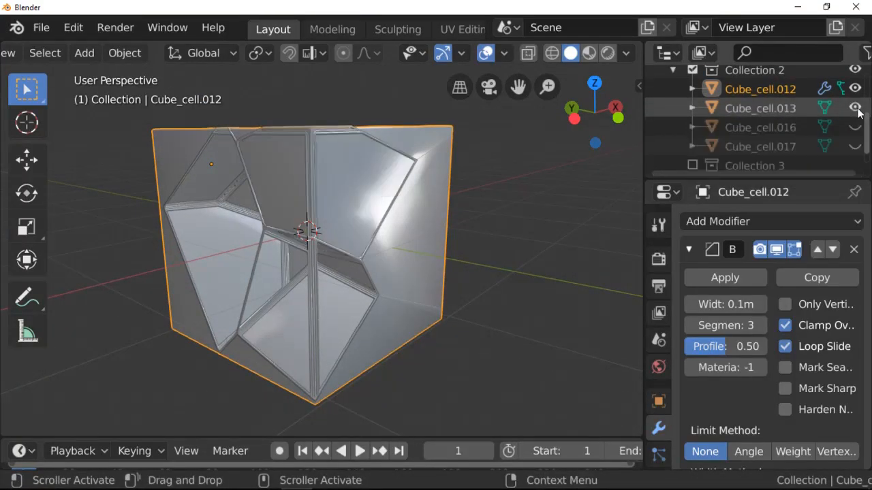
pyautogui.click(856, 128)
pyautogui.click(855, 147)
# Step: Set the origin of front cell Cube_cell.016 to its geometry
pyautogui.click(222, 217)
pyautogui.rightClick(127, 204)
pyautogui.moveTo(127, 205)
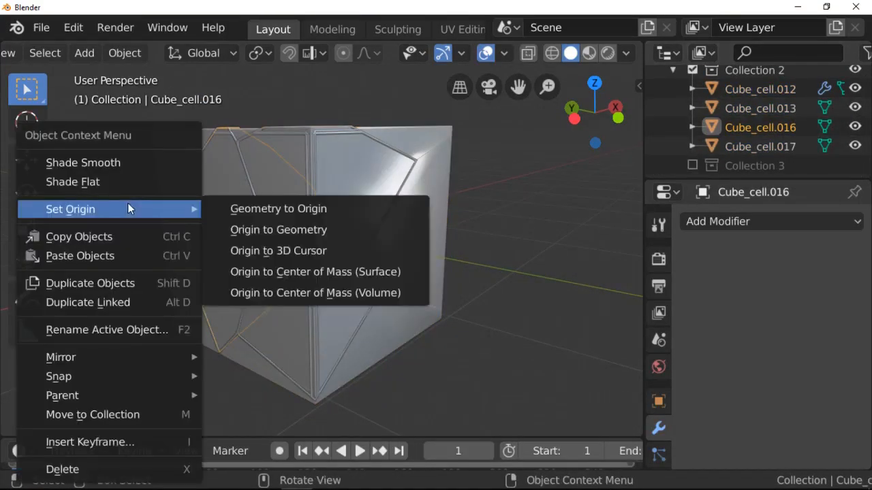
pyautogui.click(256, 232)
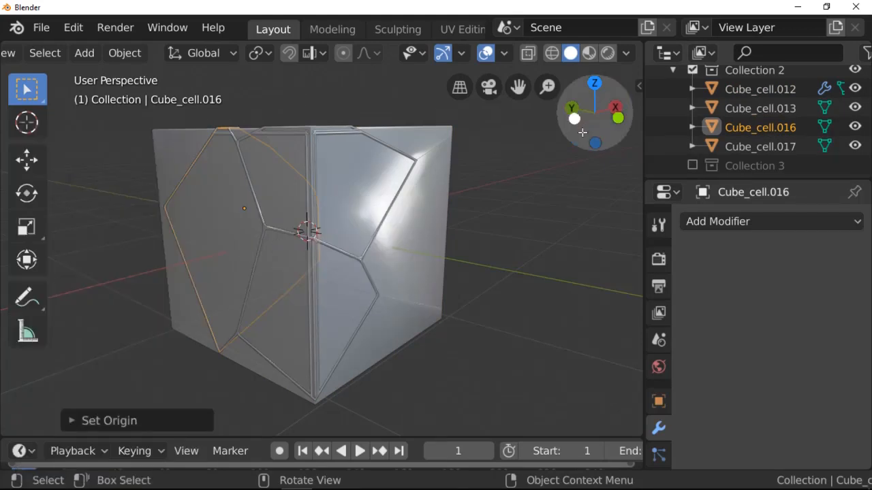
pyautogui.moveTo(594, 112); pyautogui.dragTo(432, 220)
pyautogui.press('s')
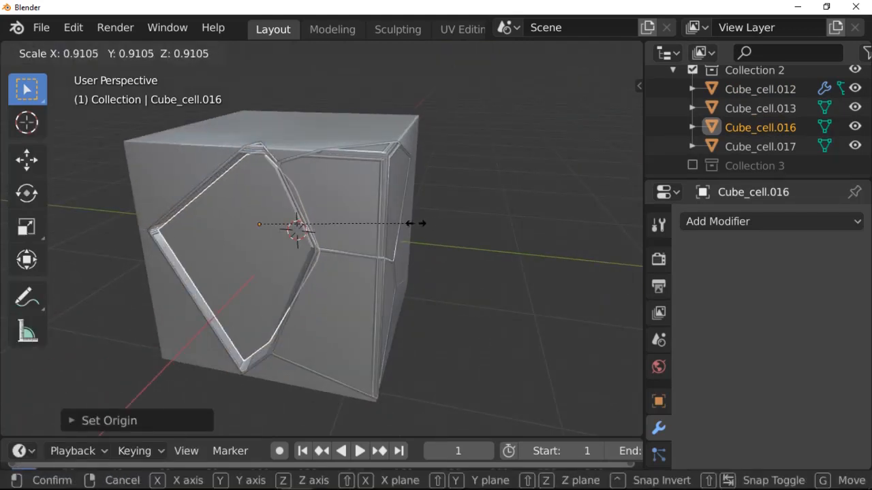
pyautogui.click(404, 226)
pyautogui.hotkey('ctrl', 'z')
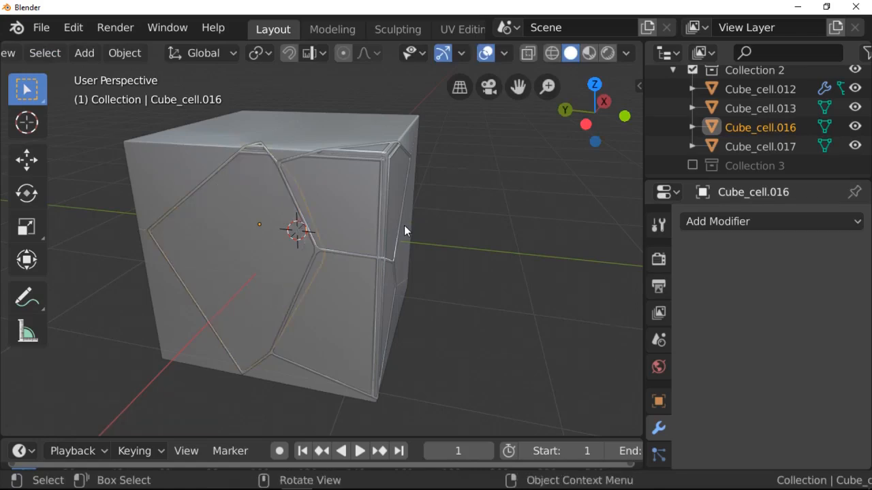
# Step: Scale Cube_cell.016 by 0.85, then set Cube_cell.013's origin to its geometry and scale it by 0.85 as well
pyautogui.write('s.85')
pyautogui.press('Return')
pyautogui.click(341, 208)
pyautogui.rightClick(341, 209)
pyautogui.click(481, 226)
pyautogui.write('s.85')
pyautogui.press('Return')
# Step: Set the origin of Cube_cell.017 to its geometry and scale the cell by 0.85
pyautogui.click(347, 306)
pyautogui.rightClick(457, 235)
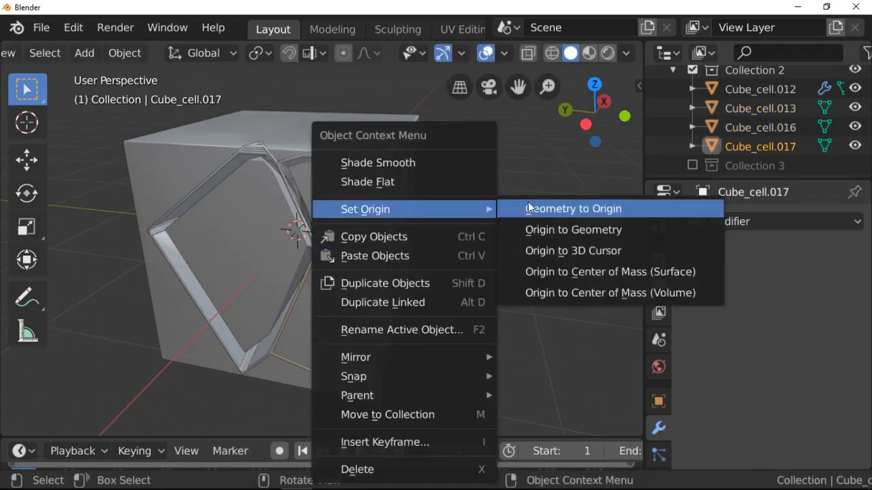
pyautogui.click(528, 230)
pyautogui.write('s.85')
pyautogui.press('Return')
pyautogui.moveTo(594, 113); pyautogui.dragTo(542, 76)
pyautogui.moveTo(592, 118); pyautogui.dragTo(594, 129)
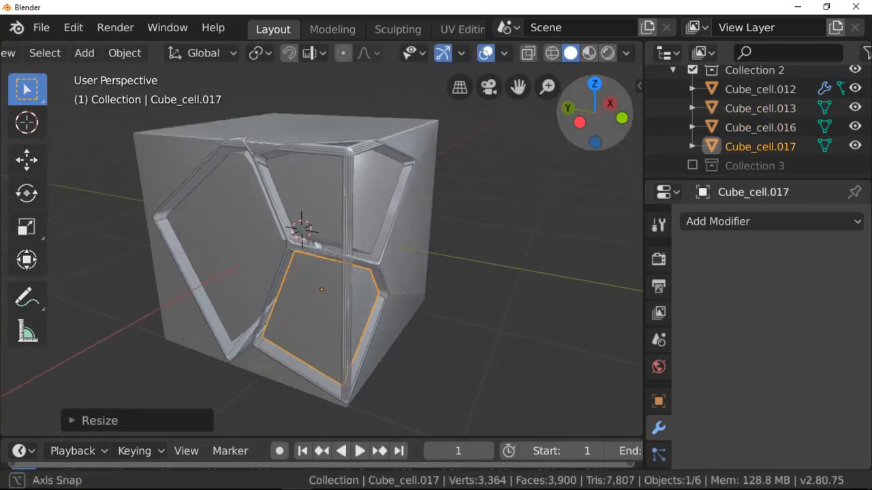
# Step: Add a plane, enlarge it into a floor and lower it about 1.01 m along Z to the cube's base
pyautogui.scroll(-1, 478, 229)
pyautogui.scroll(-1, 477, 235)
pyautogui.hotkey('shift', 'a')
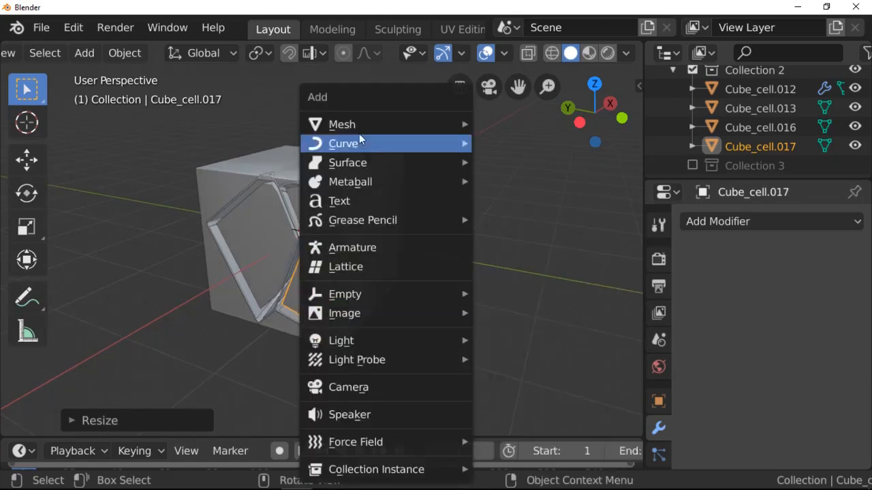
pyautogui.click(500, 125)
pyautogui.press('s')
pyautogui.click(211, 296)
pyautogui.press('KP_1')
pyautogui.press('g')
pyautogui.press('z')
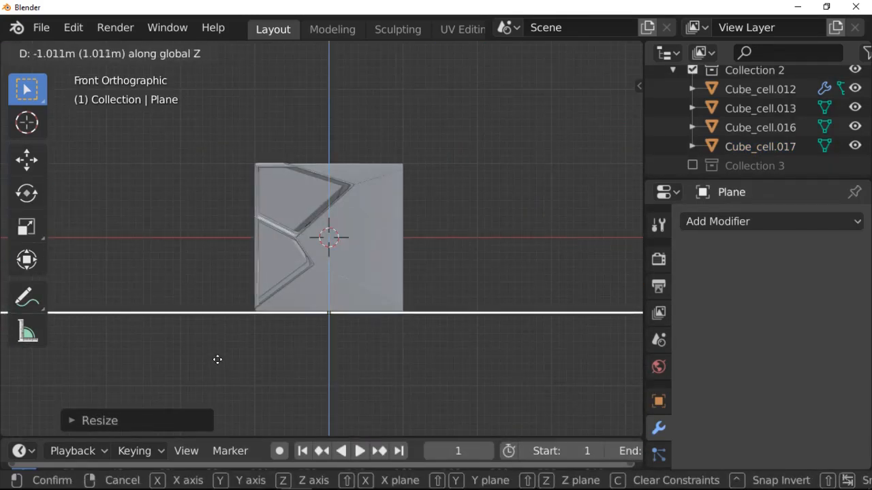
pyautogui.click(218, 360)
# Step: Align the camera to a view of the cube's front corner and move it until the whole cube fits the frame
pyautogui.moveTo(594, 112); pyautogui.dragTo(644, 130)
pyautogui.press('ctrl+alt+KP_0')
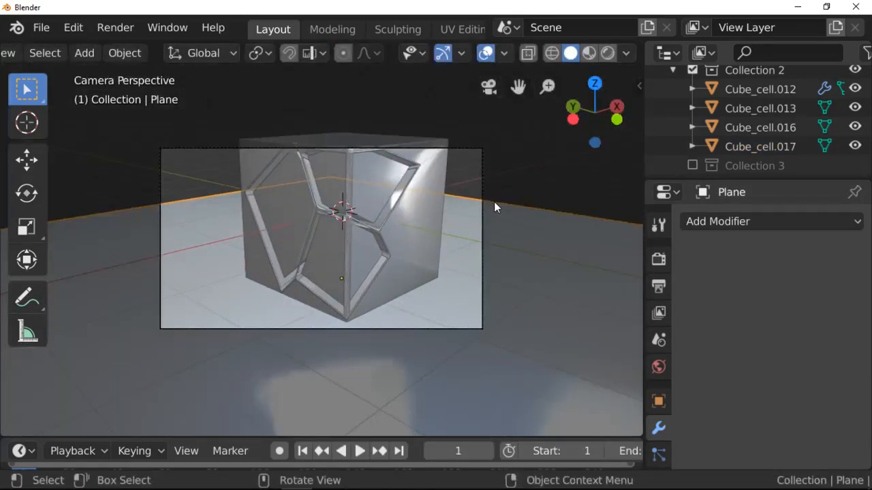
pyautogui.click(481, 150)
pyautogui.press('g')
pyautogui.press('z')
pyautogui.click(475, 187)
pyautogui.press('g')
pyautogui.press('z')
pyautogui.press('z')
pyautogui.click(478, 226)
pyautogui.press('g')
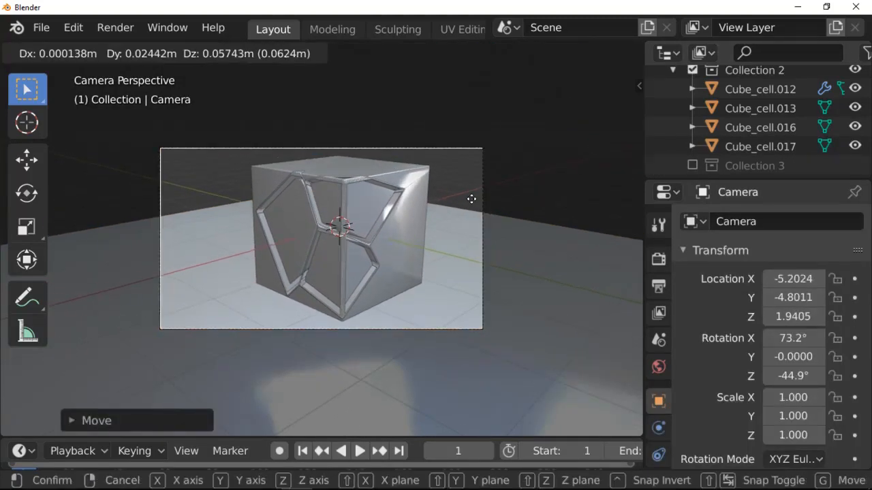
pyautogui.click(481, 196)
# Step: Rotate the floor plane about Z so that its back edge runs square to the camera
pyautogui.click(438, 304)
pyautogui.press('r')
pyautogui.press('z')
pyautogui.click(457, 202)
# Step: Extrude the floor plane's back edge upward along Z to form a tall backdrop wall
pyautogui.press('Tab')
pyautogui.scroll(-6, 65, 59)
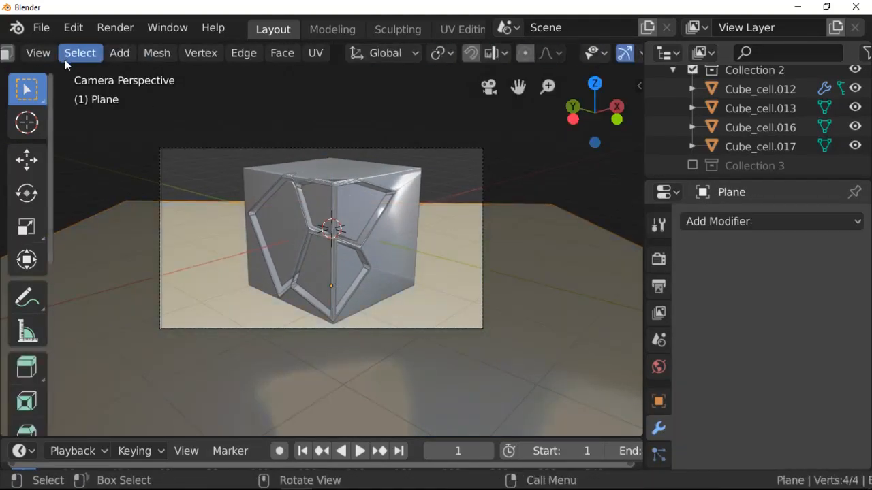
pyautogui.scroll(7, 227, 54)
pyautogui.click(218, 202)
pyautogui.press('e')
pyautogui.press('z')
pyautogui.click(248, 387)
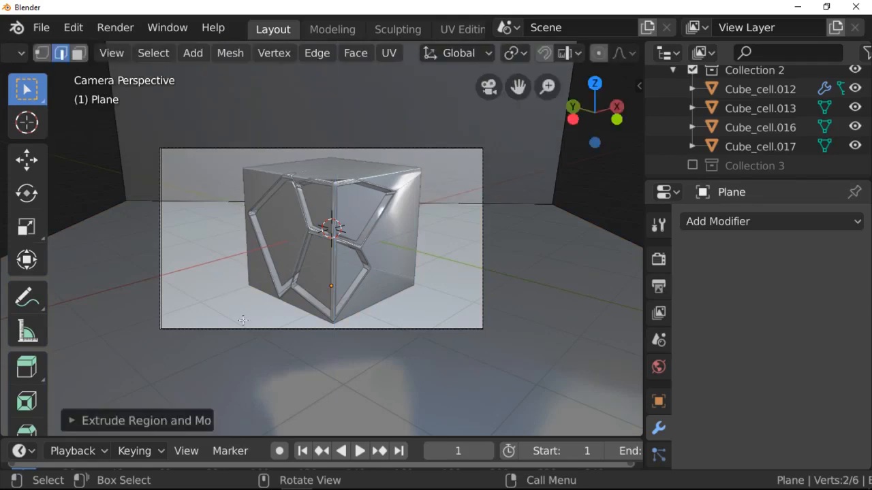
# Step: Bevel the edge between floor and wall into a wide curve with many segments
pyautogui.click(239, 205)
pyautogui.press('KP_3')
pyautogui.moveTo(457, 199); pyautogui.dragTo(518, 232, button='middle')
pyautogui.hotkey('ctrl', 'b')
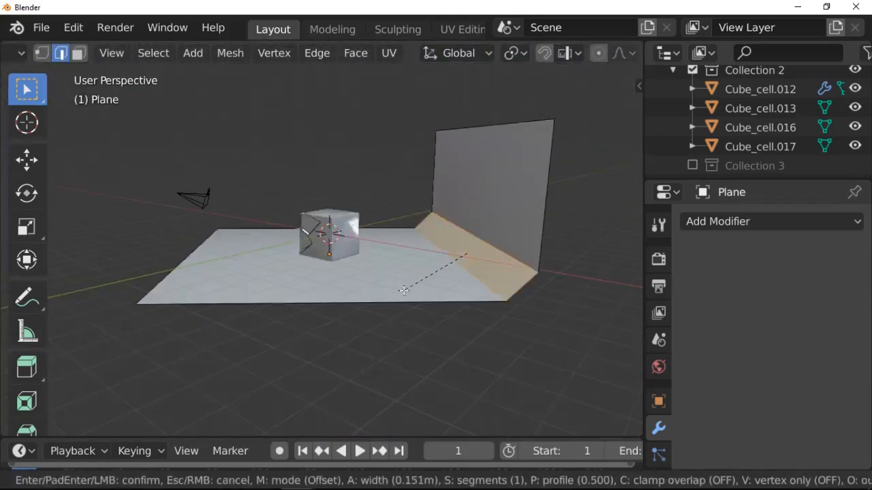
pyautogui.scroll(13, 345, 316)
pyautogui.click(346, 319)
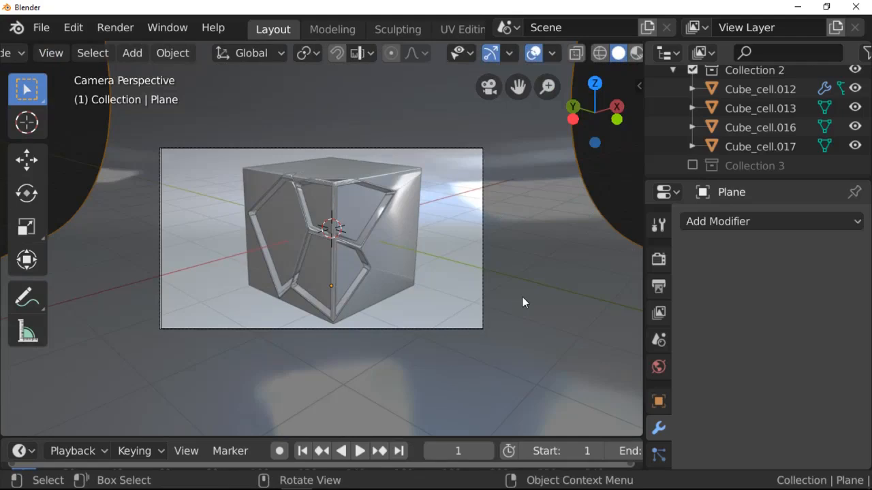
# Step: Switch to the Shading workspace with the backdrop plane selected
pyautogui.scroll(3, 522, 302)
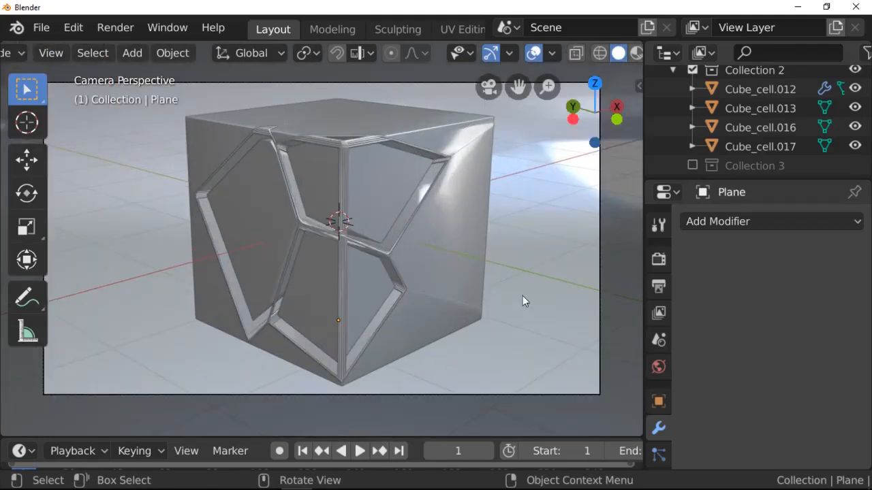
pyautogui.scroll(-6, 409, 31)
pyautogui.click(438, 29)
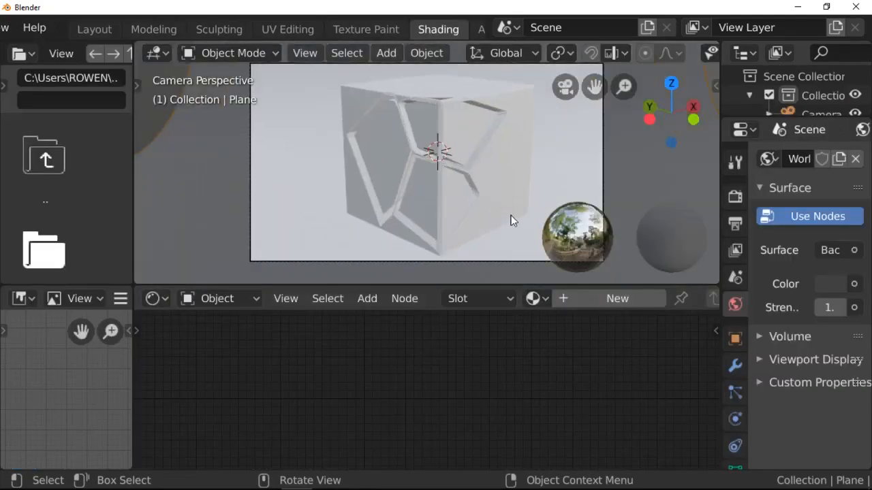
# Step: Widen the properties editor and enable Ambient Occlusion and Screen Space Reflections in the Eevee render settings
pyautogui.moveTo(720, 270); pyautogui.dragTo(648, 267)
pyautogui.click(664, 196)
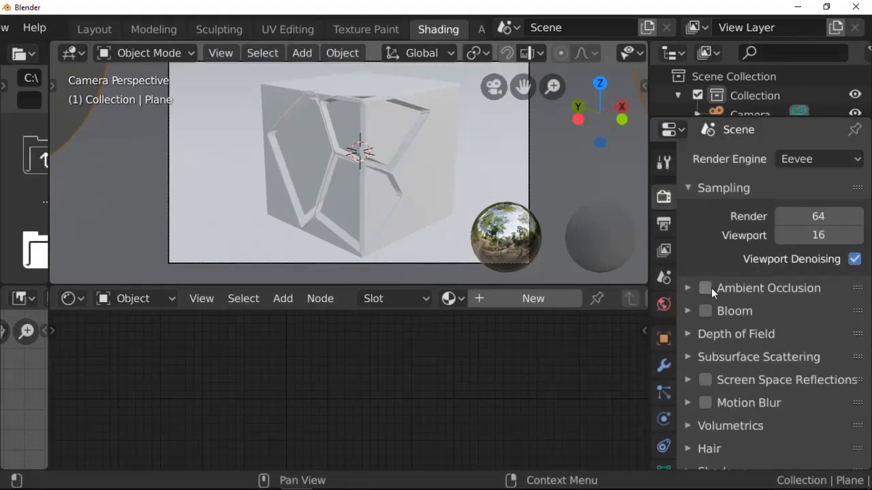
pyautogui.scroll(-2, 697, 334)
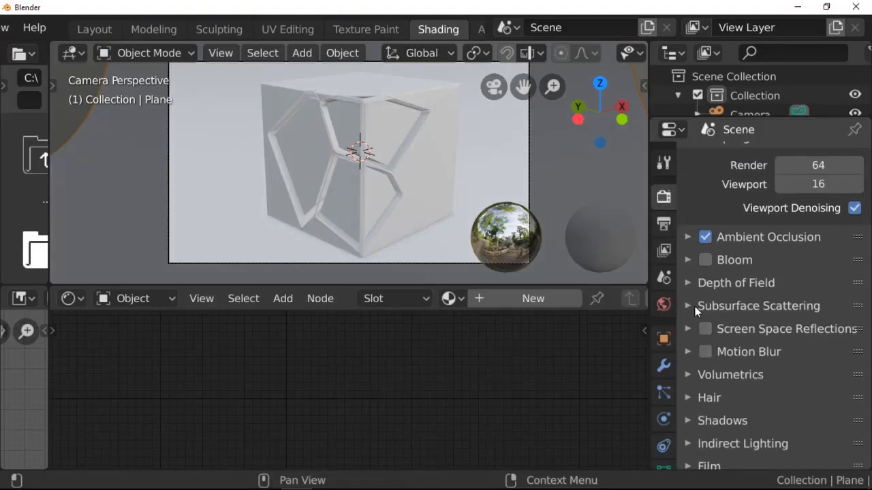
pyautogui.click(694, 306)
pyautogui.click(693, 307)
pyautogui.click(704, 330)
pyautogui.click(712, 332)
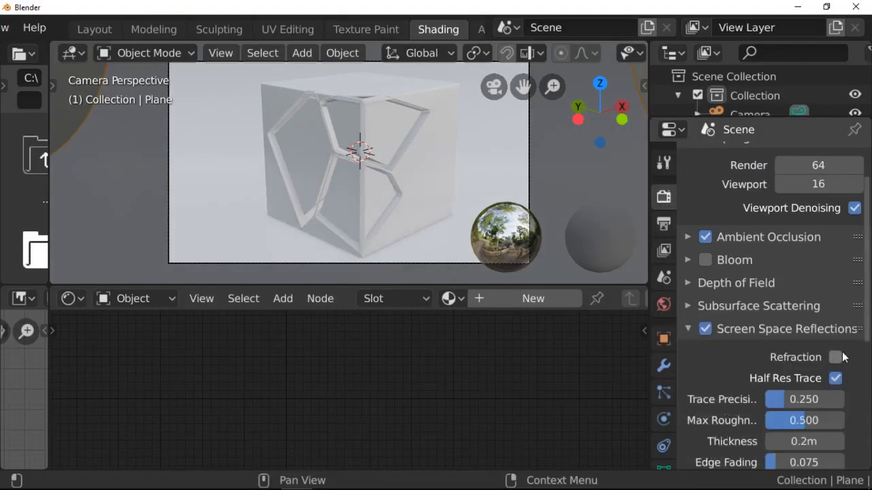
pyautogui.click(691, 328)
# Step: Set the Volumetrics tile size to 2px and turn on High Bitdepth for shadows in the render settings
pyautogui.scroll(-2, 689, 351)
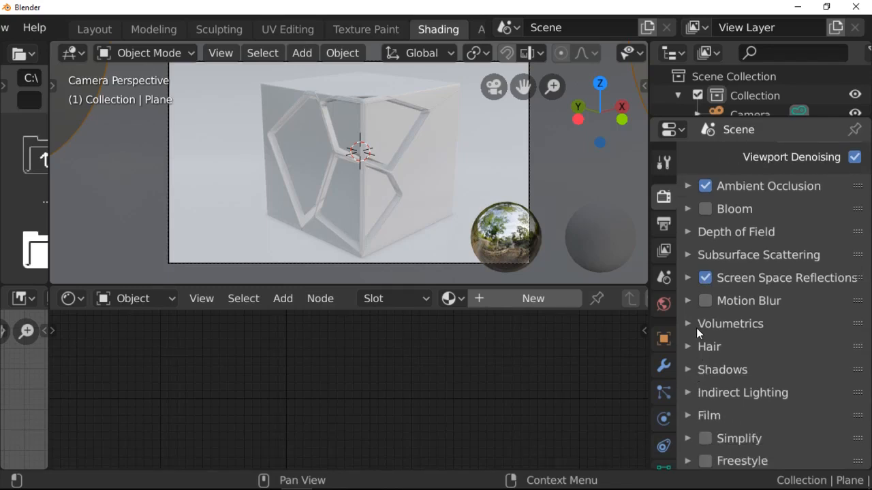
pyautogui.click(723, 326)
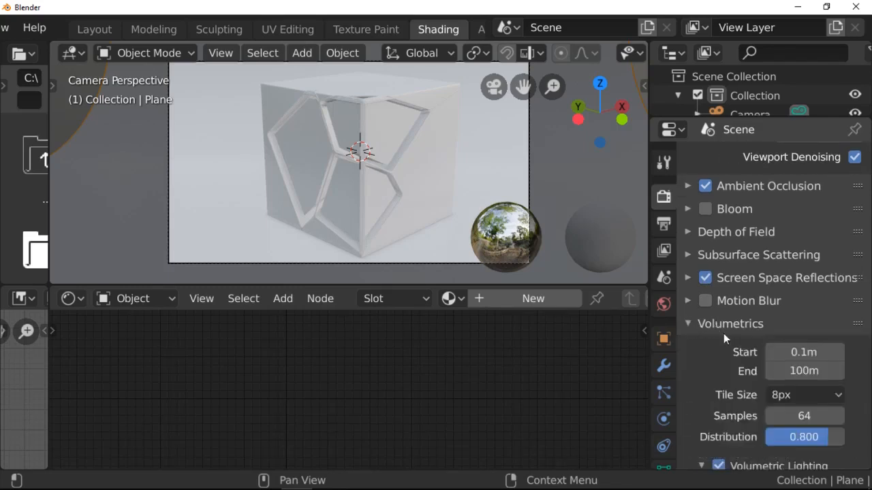
pyautogui.scroll(-5, 806, 408)
pyautogui.click(803, 267)
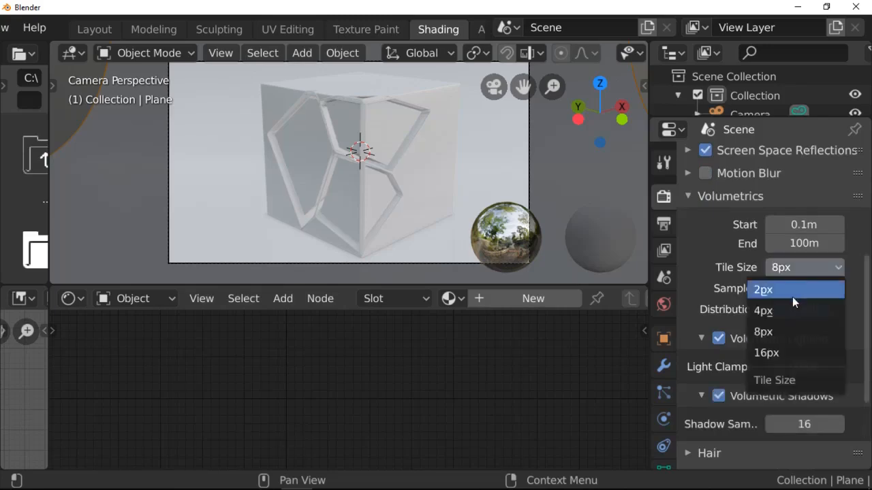
pyautogui.click(722, 196)
pyautogui.scroll(-2, 694, 348)
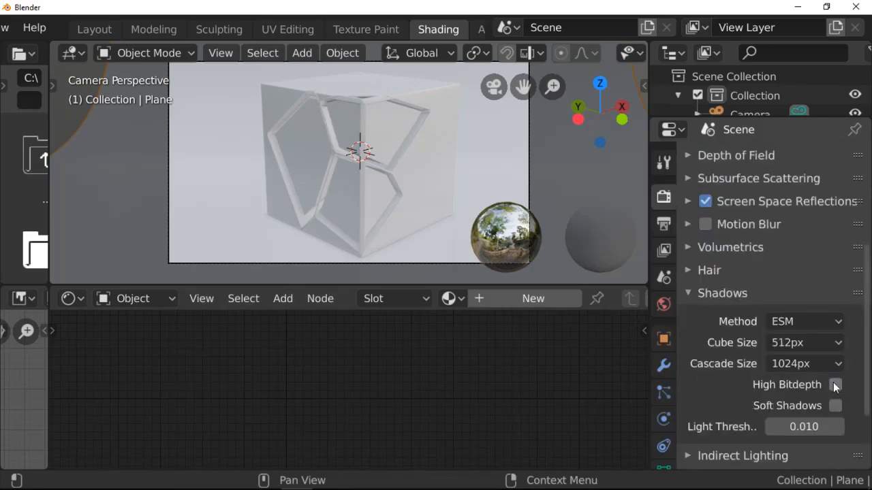
pyautogui.click(707, 295)
# Step: Change the Look under Color Management in the render settings
pyautogui.click(702, 459)
pyautogui.scroll(-6, 770, 380)
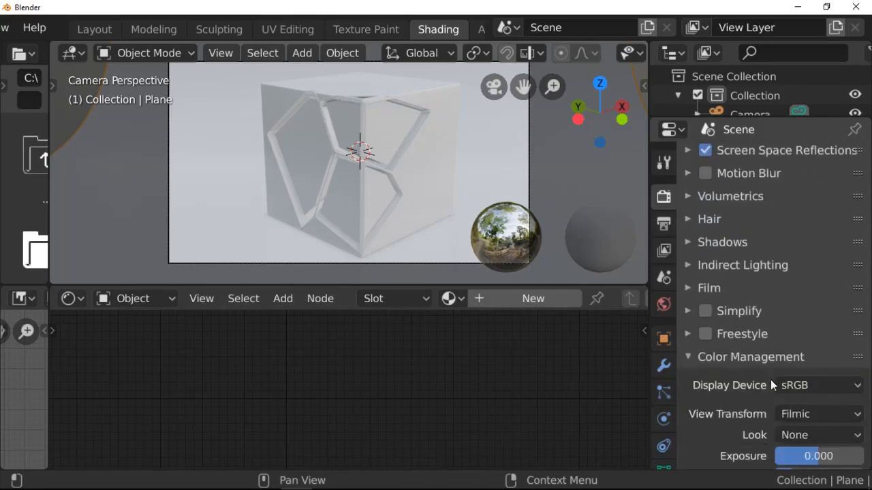
pyautogui.click(799, 359)
pyautogui.click(741, 317)
pyautogui.scroll(12, 712, 309)
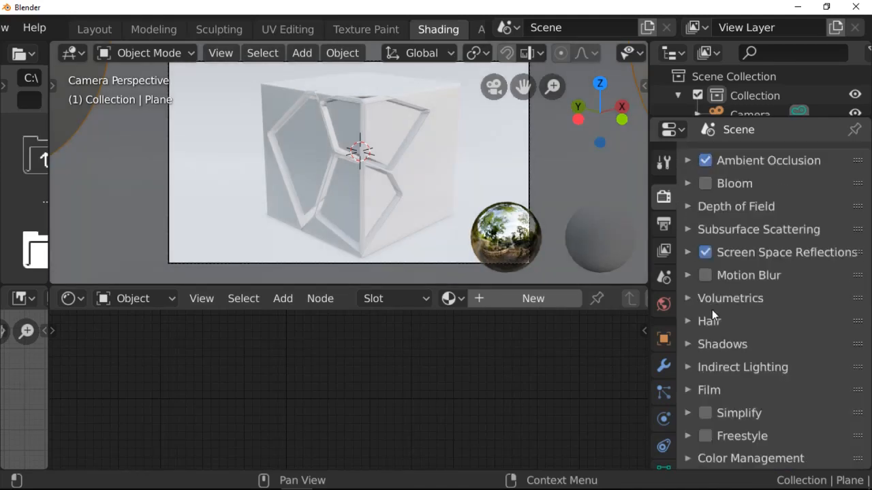
pyautogui.scroll(-8, 454, 59)
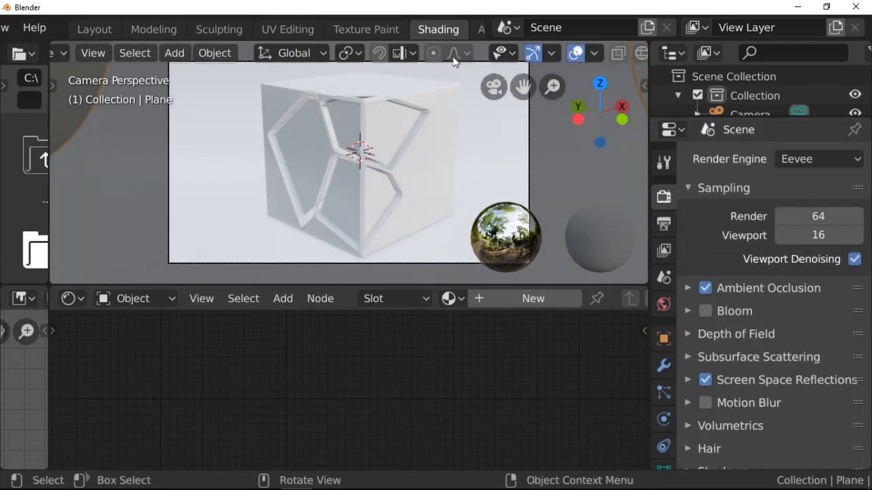
# Step: Show the scene in rendered shading and delete the default Light object
pyautogui.click(612, 54)
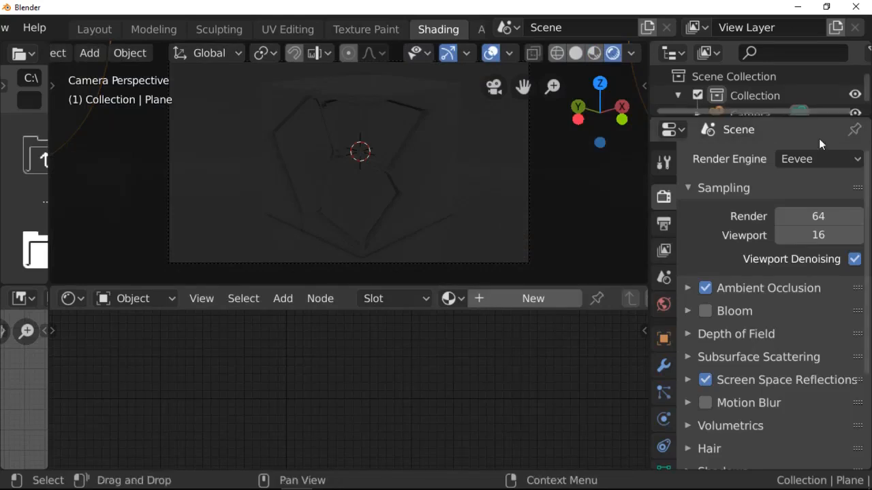
pyautogui.scroll(-3, 756, 91)
pyautogui.click(748, 101)
pyautogui.press('x')
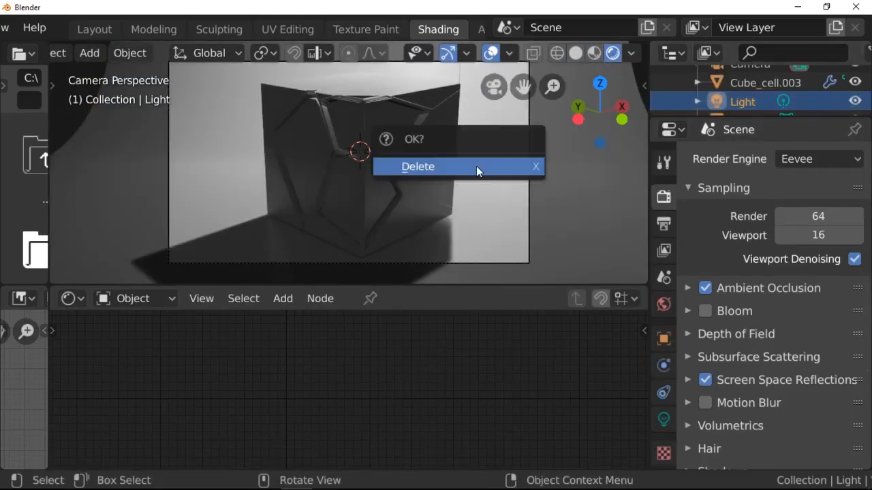
pyautogui.click(476, 167)
# Step: Add an area light and move it up above the cube
pyautogui.moveTo(458, 222); pyautogui.dragTo(406, 211, button='middle')
pyautogui.hotkey('shift', 'a')
pyautogui.moveTo(321, 339)
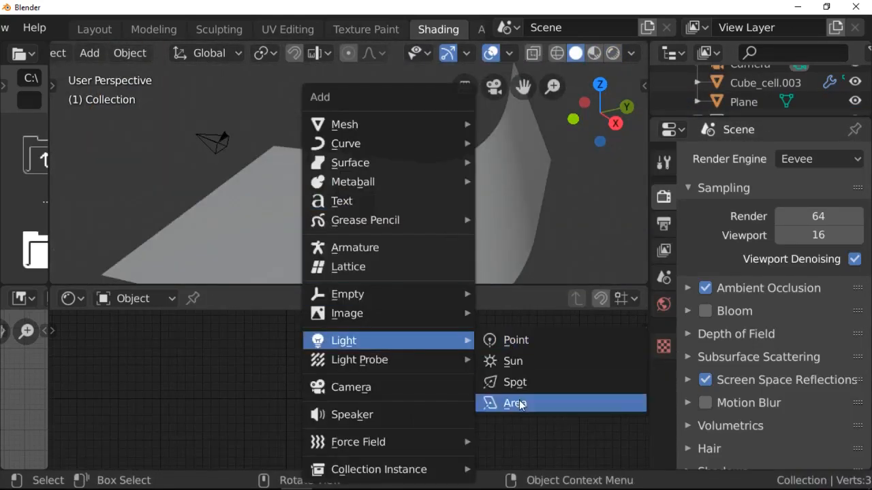
pyautogui.click(513, 402)
pyautogui.press('g')
pyautogui.click(405, 166)
# Step: Enlarge the overhead area light beyond the cube's footprint and set its size to 3.5 m
pyautogui.press('KP_7')
pyautogui.press('s')
pyautogui.click(559, 202)
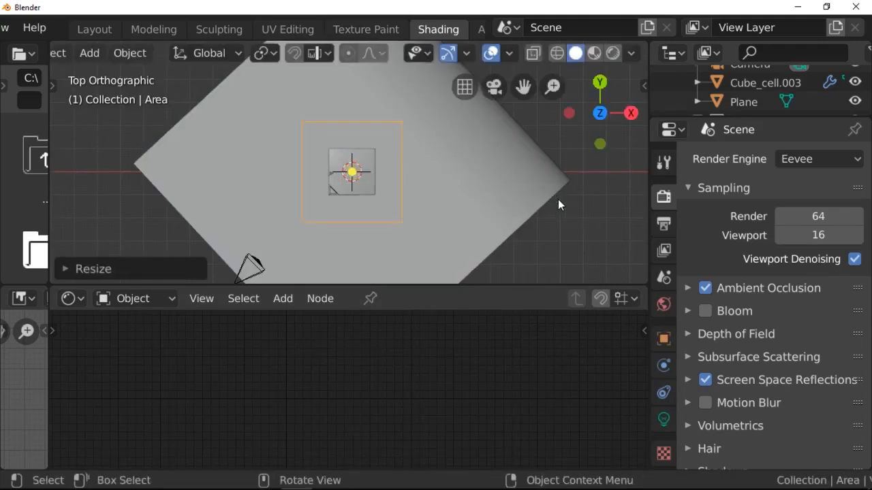
pyautogui.click(664, 419)
pyautogui.moveTo(804, 355); pyautogui.dragTo(828, 355)
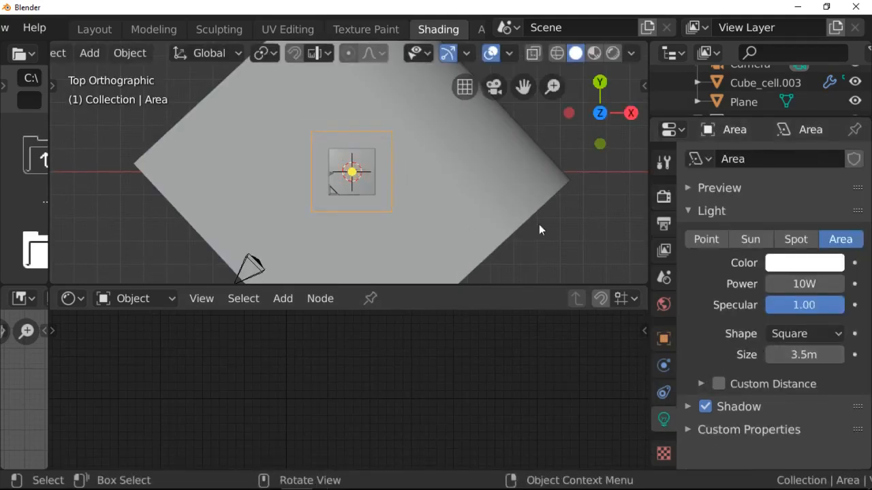
# Step: Set the overhead area light's power to 20 W, judging it in the rendered camera view
pyautogui.press('KP_0')
pyautogui.write('z50')
pyautogui.press('Return')
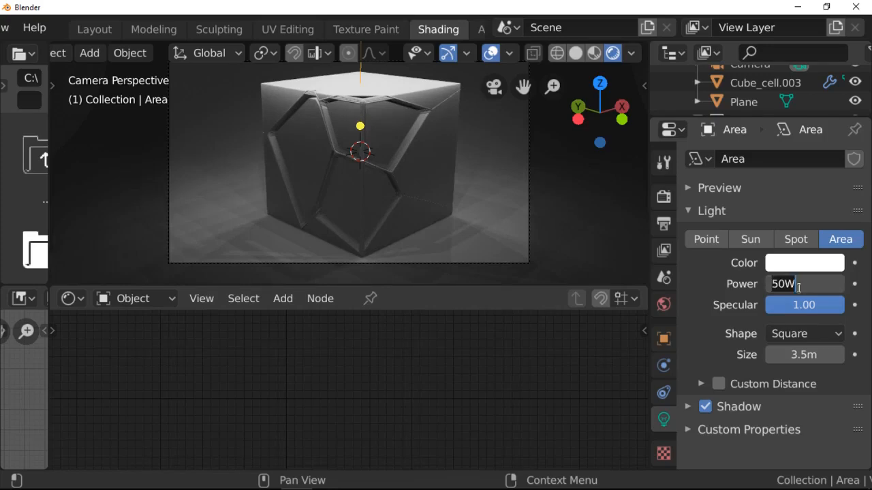
pyautogui.write('20')
pyautogui.press('Return')
# Step: Add a second area light and raise it along Z from the cube's centre
pyautogui.scroll(-3, 478, 229)
pyautogui.press('KP_7')
pyautogui.moveTo(439, 205); pyautogui.dragTo(530, 174, button='middle')
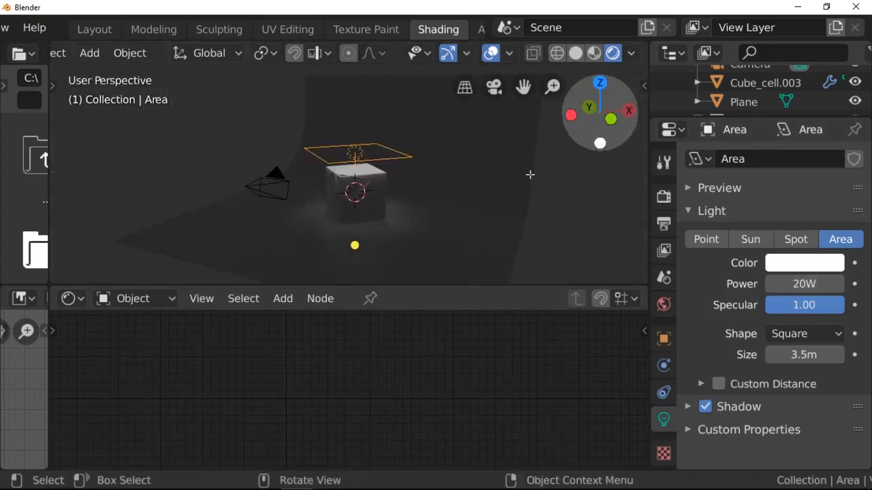
pyautogui.hotkey('shift', 'a')
pyautogui.moveTo(366, 285)
pyautogui.click(506, 336)
pyautogui.press('KP_1')
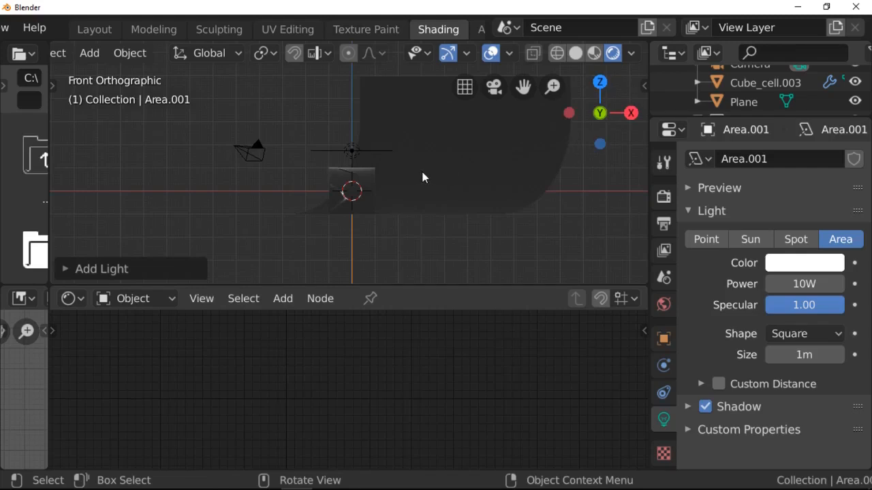
pyautogui.press('g')
pyautogui.press('z')
pyautogui.click(420, 143)
# Step: Move the second area light out beside the cube and rotate it to aim at the cube
pyautogui.moveTo(587, 120); pyautogui.dragTo(671, 126)
pyautogui.press('g')
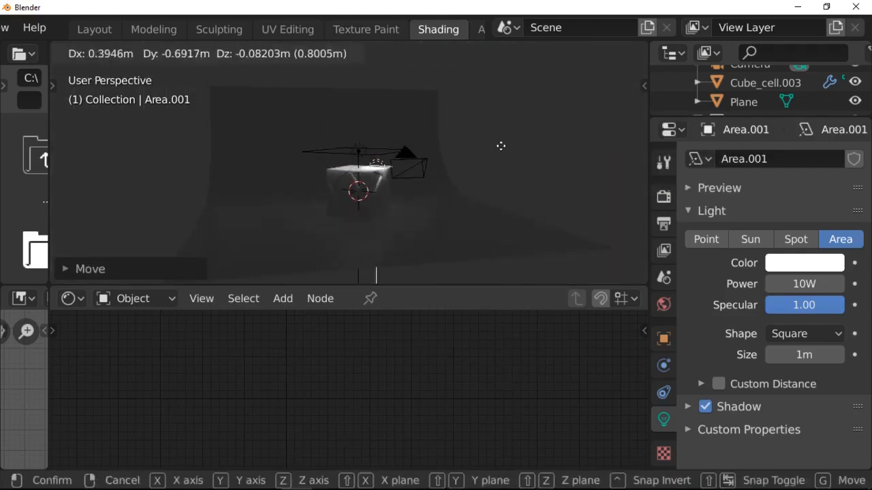
pyautogui.click(547, 139)
pyautogui.press('r')
pyautogui.click(404, 227)
pyautogui.moveTo(594, 125); pyautogui.dragTo(515, 146)
pyautogui.press('g')
pyautogui.click(401, 227)
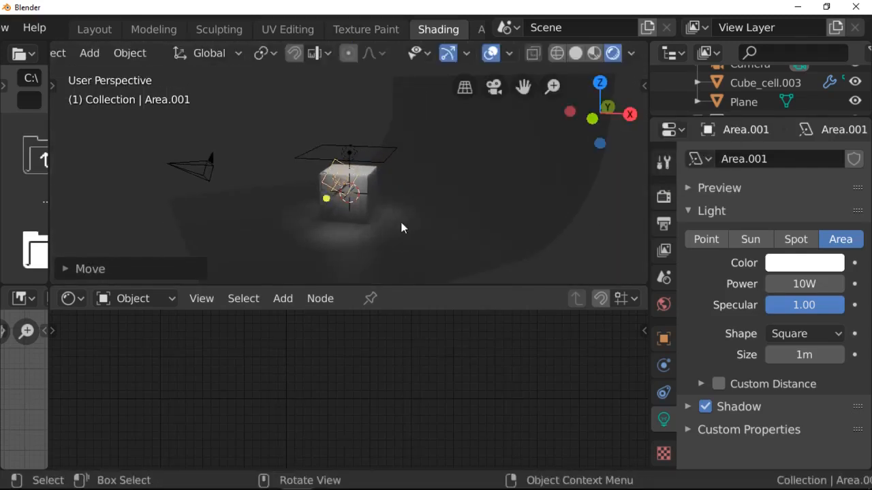
# Step: Set the side area light's size to 2.4 m and its power to 15 W
pyautogui.moveTo(588, 124); pyautogui.dragTo(655, 106)
pyautogui.moveTo(784, 355); pyautogui.dragTo(845, 355)
pyautogui.doubleClick(804, 286)
pyautogui.write('15')
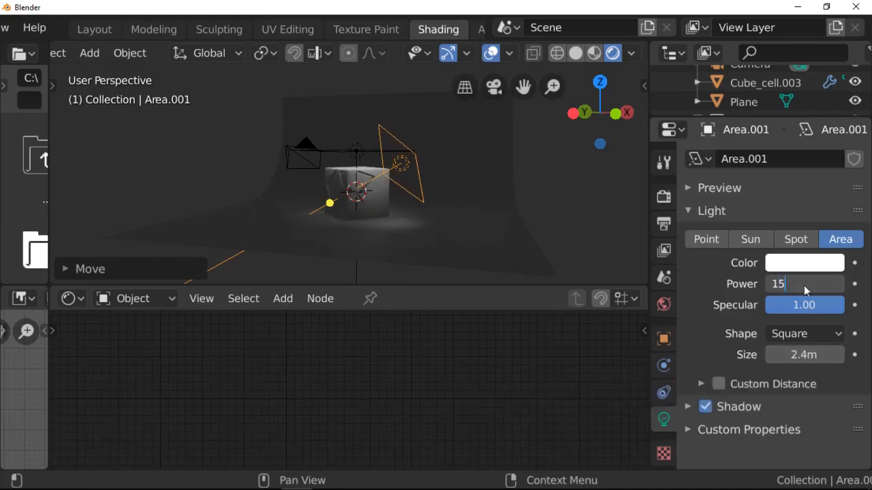
pyautogui.press('Return')
# Step: Duplicate the side light, rotate and place the copy on the cube's opposite side, and set its power to 12 W
pyautogui.hotkey('shift', 'd')
pyautogui.press('r')
pyautogui.click(424, 172)
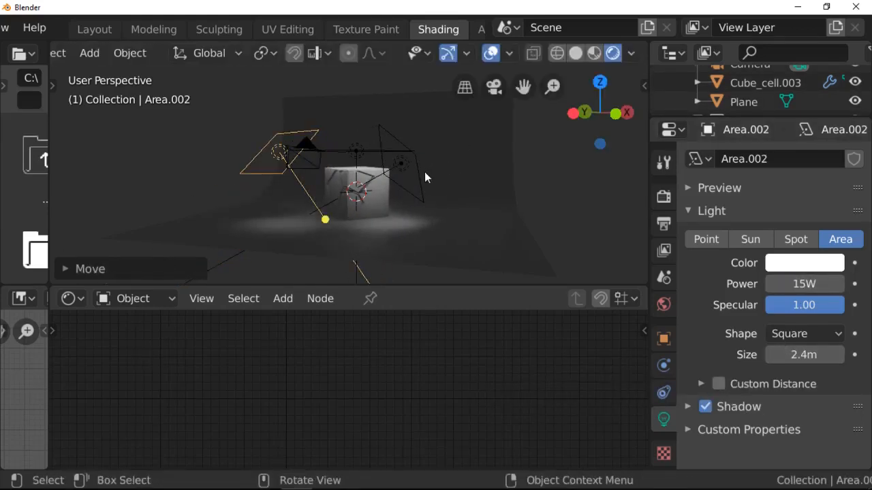
pyautogui.press('KP_0')
pyautogui.scroll(3, 456, 200)
pyautogui.moveTo(809, 286); pyautogui.dragTo(808, 286)
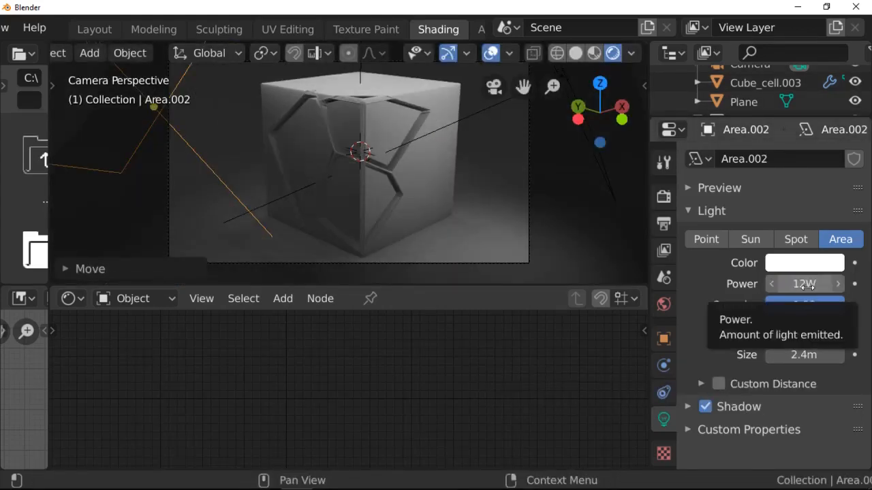
# Step: Select the outer cube, show it in solid shading, and enlarge the node editor for its material
pyautogui.click(454, 182)
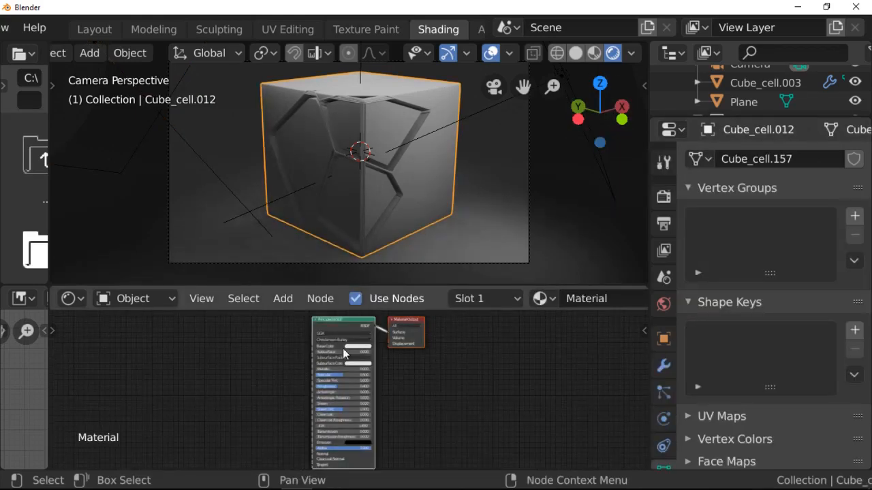
pyautogui.click(335, 319)
pyautogui.press('z')
pyautogui.moveTo(408, 286); pyautogui.dragTo(416, 218)
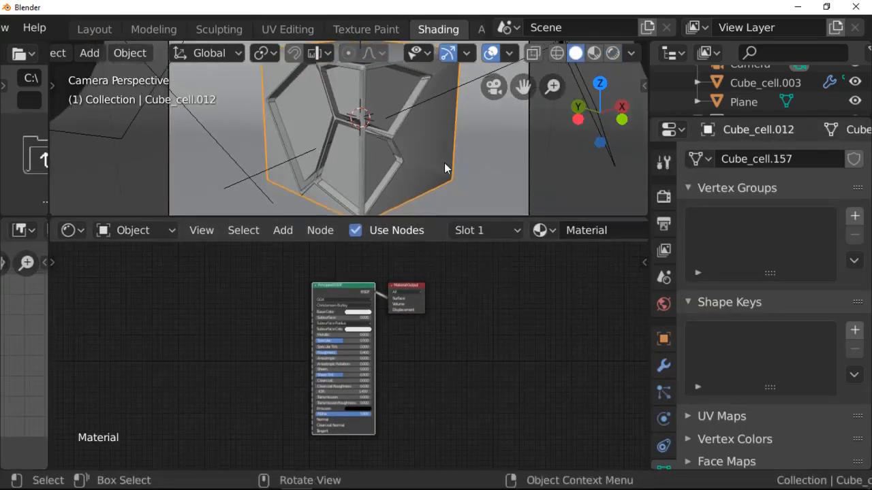
pyautogui.moveTo(649, 164); pyautogui.dragTo(720, 164)
pyautogui.scroll(2, 386, 293)
# Step: Add Texture Coordinate, Mapping and Image Texture nodes feeding Base Color, and place them well before the Principled BSDF
pyautogui.hotkey('ctrl', 't')
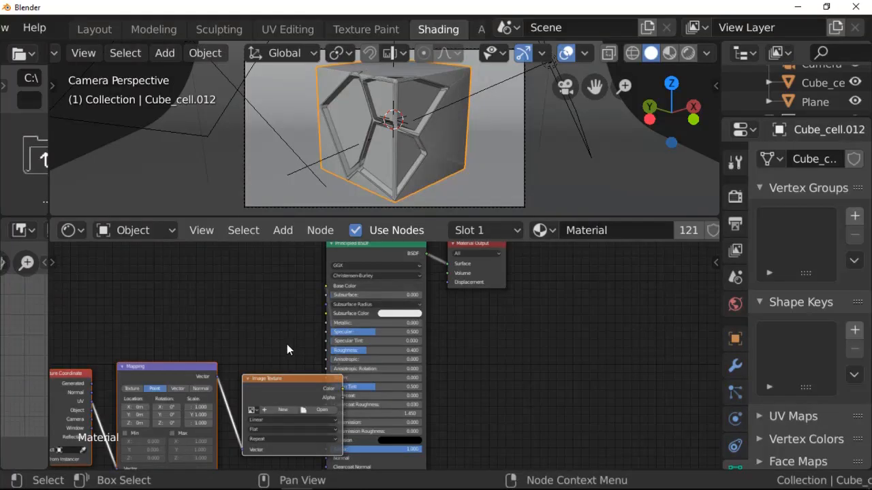
pyautogui.press('g')
pyautogui.click(284, 388)
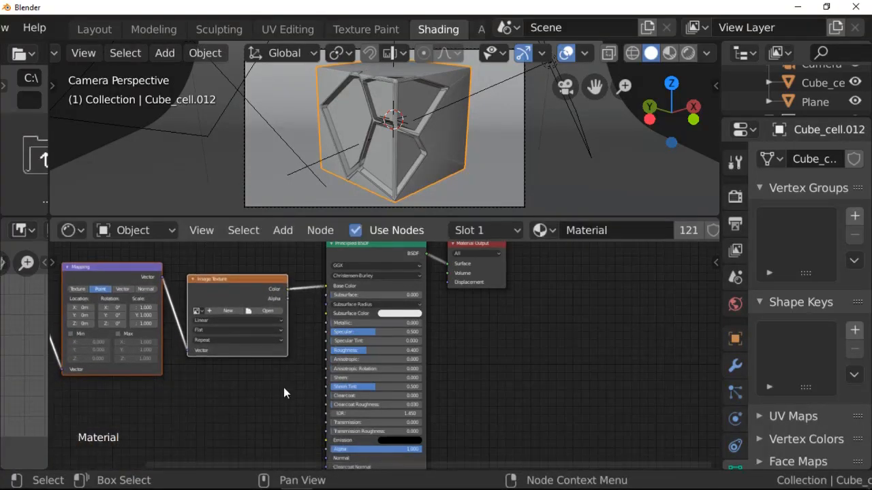
pyautogui.moveTo(284, 389); pyautogui.dragTo(433, 406, button='middle')
pyautogui.press('g')
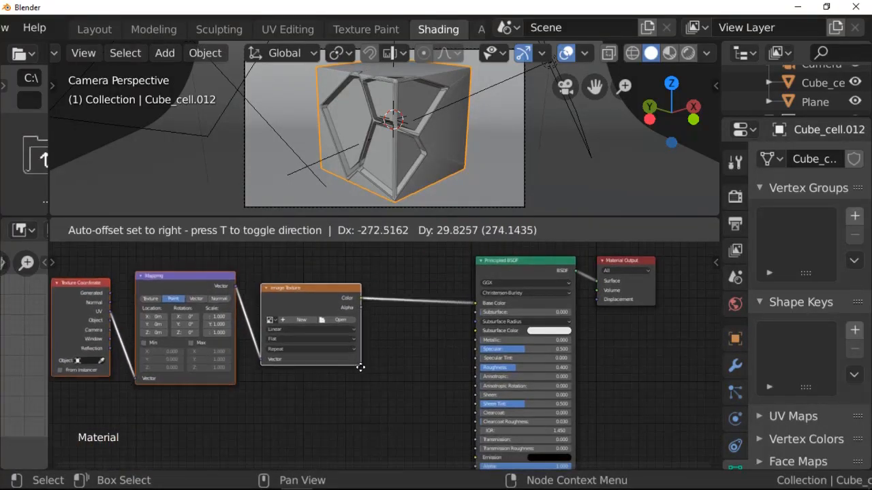
pyautogui.click(370, 383)
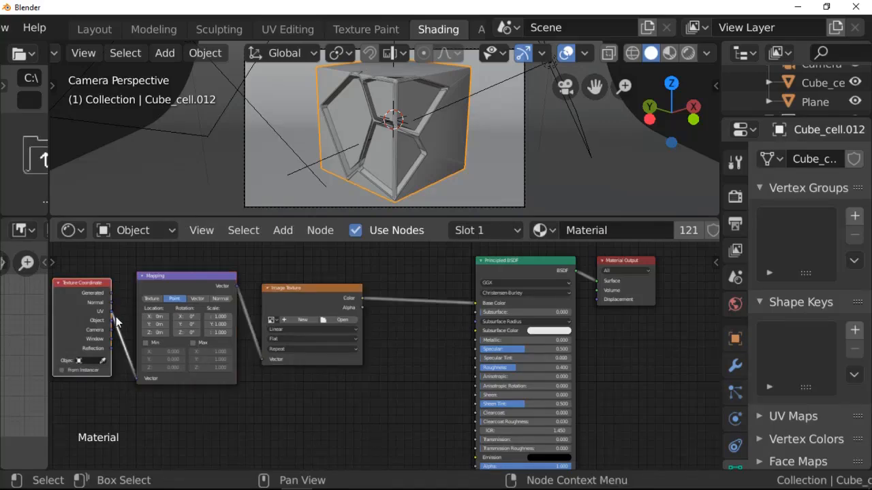
# Step: Map the TexturesCom seamless PNG onto the cube using Object coordinates and Box projection, previewed in rendered shading
pyautogui.moveTo(111, 320); pyautogui.dragTo(137, 379)
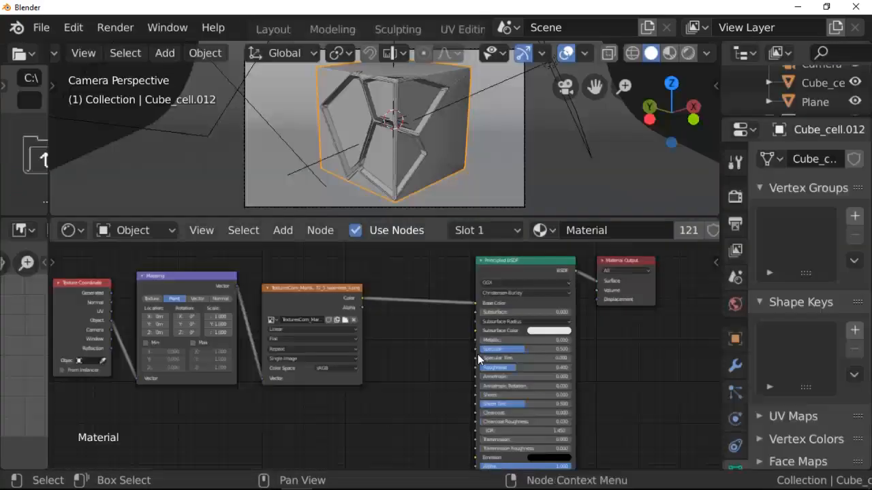
pyautogui.press('z')
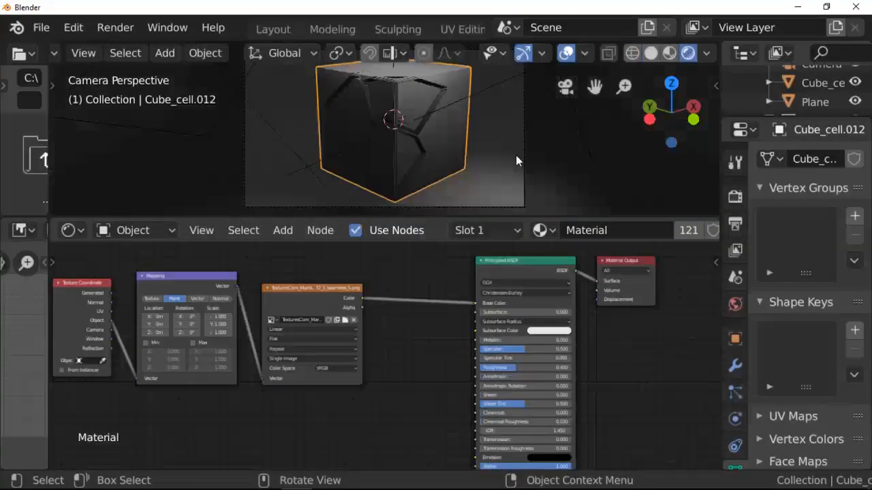
pyautogui.click(300, 357)
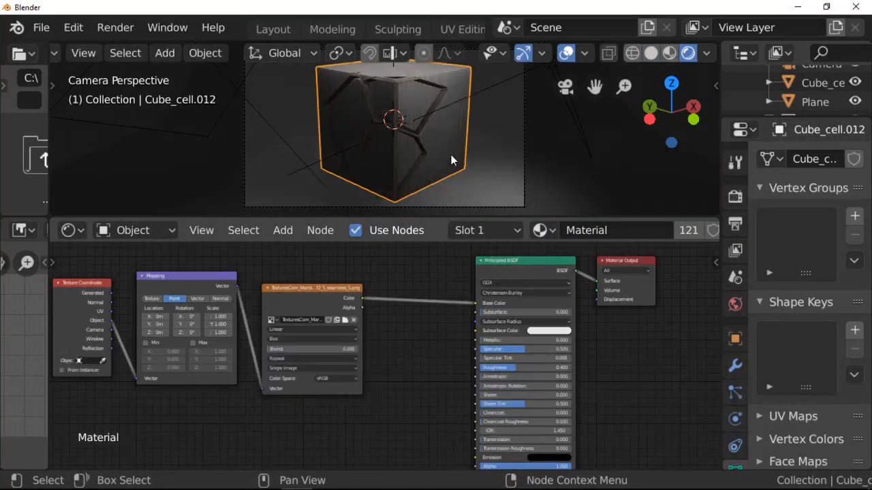
# Step: Add a ColorRamp node directly below the Image Texture node in the outer cube's material
pyautogui.scroll(3, 450, 154)
pyautogui.scroll(3, 409, 361)
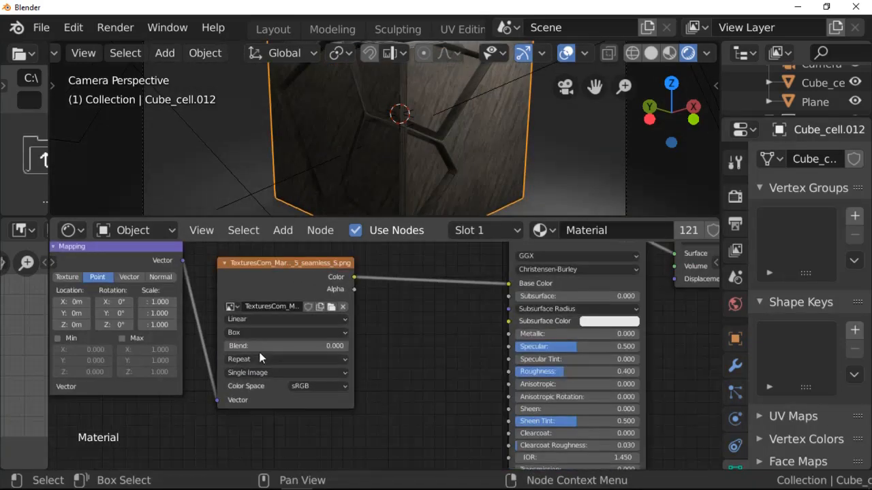
pyautogui.moveTo(436, 219); pyautogui.dragTo(416, 335)
pyautogui.scroll(-3, 409, 393)
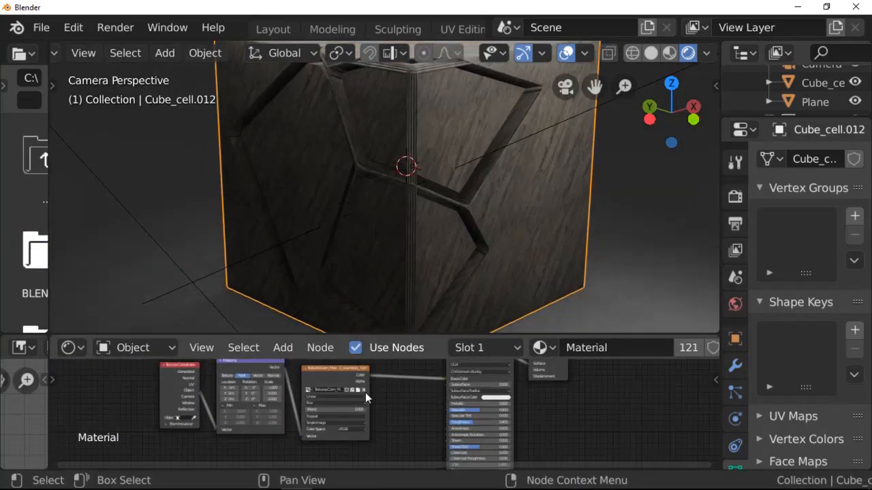
pyautogui.hotkey('shift', 'a')
pyautogui.moveTo(385, 410)
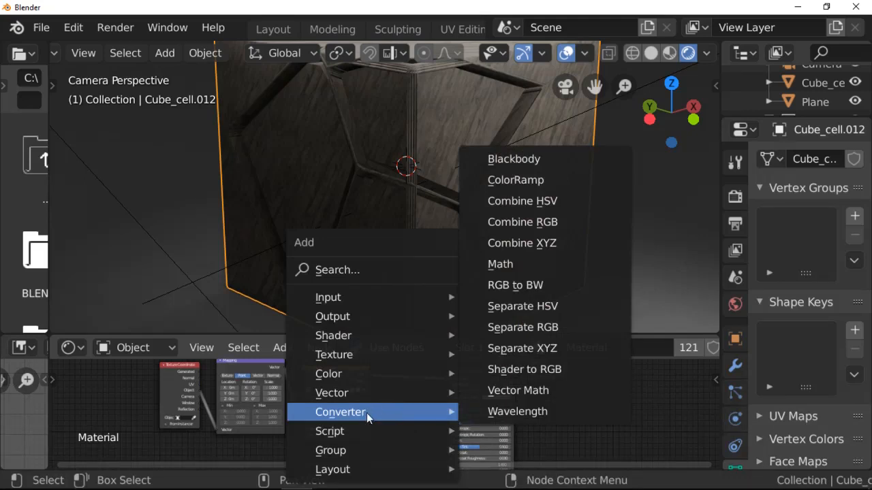
pyautogui.click(516, 181)
pyautogui.click(284, 453)
pyautogui.moveTo(404, 428); pyautogui.dragTo(401, 396, button='middle')
pyautogui.moveTo(400, 334); pyautogui.dragTo(400, 256)
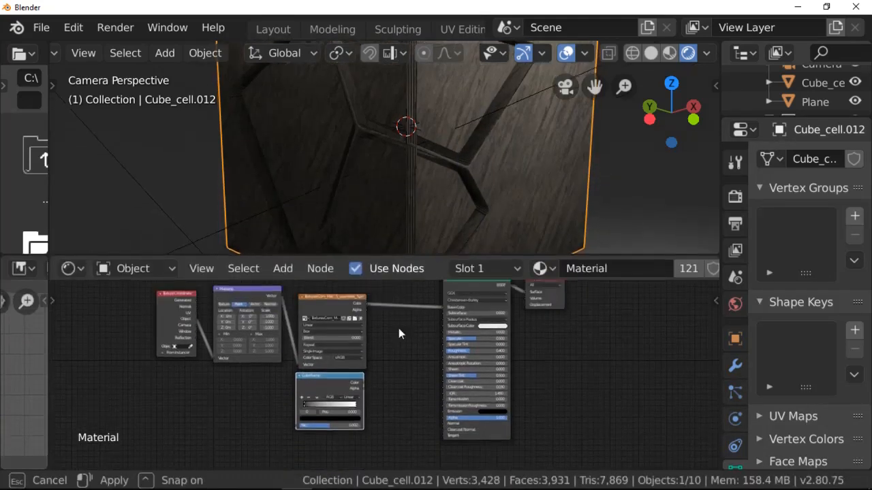
# Step: Feed the Image Texture's Color into the ColorRamp's Fac and the ramp's Color into the Principled BSDF's Roughness
pyautogui.scroll(1, 399, 334)
pyautogui.moveTo(360, 289); pyautogui.dragTo(271, 440)
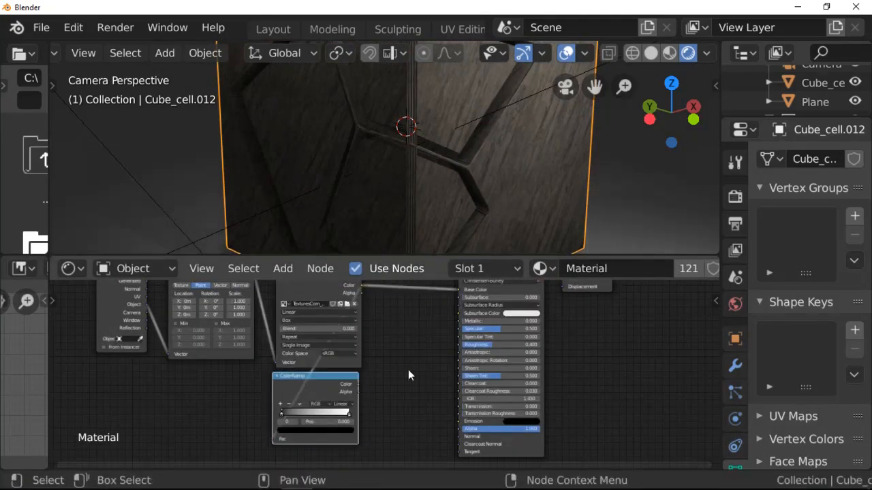
pyautogui.moveTo(358, 384); pyautogui.dragTo(458, 345)
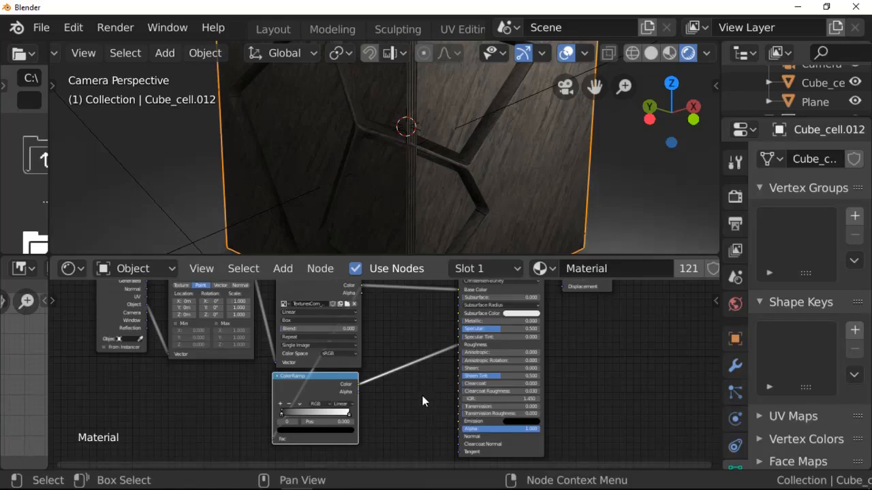
# Step: Insert a Gamma node between the ColorRamp and Roughness, set it to 1.600 while previewing its output, and restore the full shader
pyautogui.hotkey('shift', 'a')
pyautogui.moveTo(356, 354)
pyautogui.click(503, 368)
pyautogui.click(407, 371)
pyautogui.scroll(2, 412, 401)
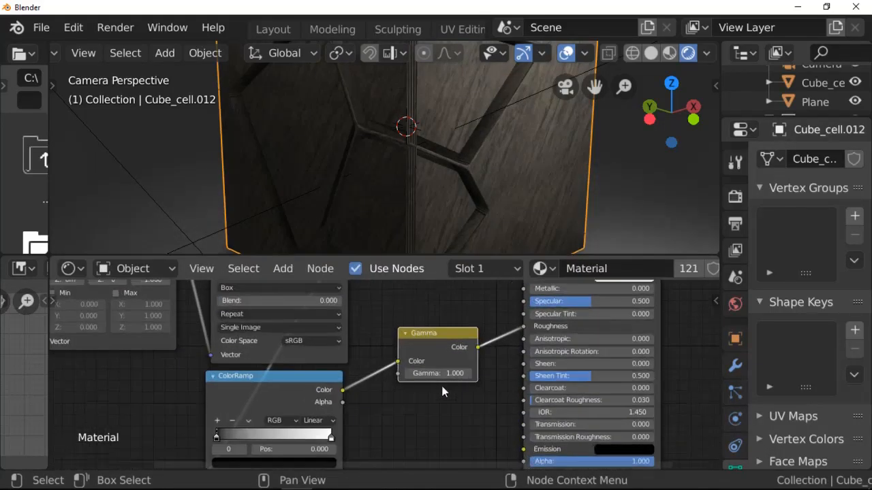
pyautogui.click(469, 374)
pyautogui.keyDown('ctrl'); pyautogui.keyDown('shift'); pyautogui.click(445, 332); pyautogui.keyUp('shift'); pyautogui.keyUp('ctrl')
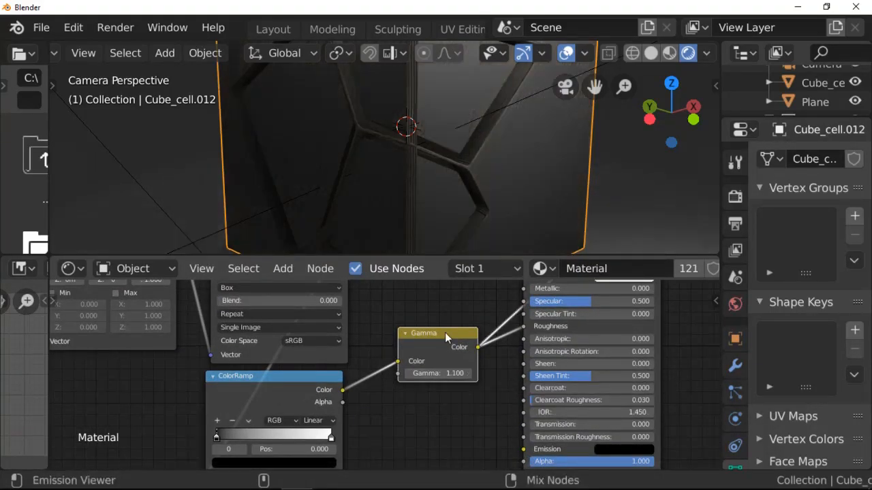
pyautogui.click(469, 374)
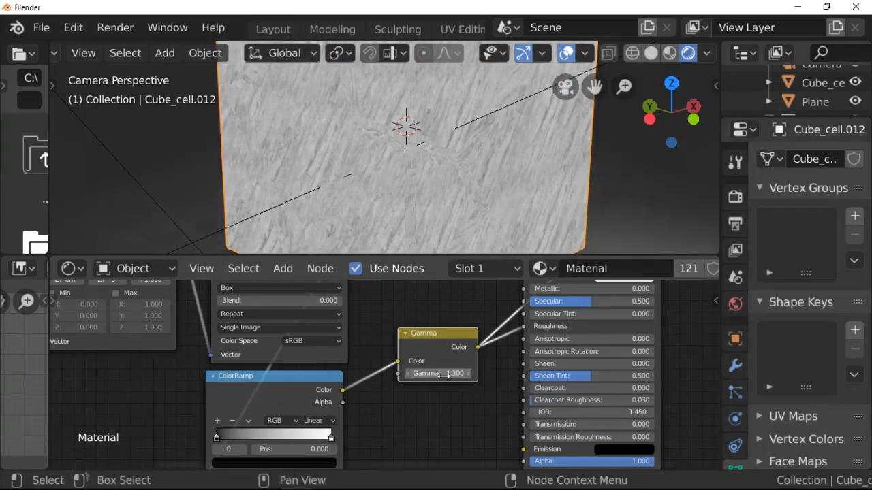
pyautogui.moveTo(443, 374)
pyautogui.mouseDown()
pyautogui.moveTo(470, 374)
pyautogui.moveTo(455, 374)
pyautogui.mouseUp()
pyautogui.keyDown('ctrl'); pyautogui.keyDown('shift'); pyautogui.click(534, 354); pyautogui.keyUp('shift'); pyautogui.keyUp('ctrl')
# Step: Add a Bump node with strength 0.139, taking the ColorRamp's Color as Height and feeding the Principled BSDF's Normal
pyautogui.moveTo(398, 446); pyautogui.dragTo(397, 378, button='middle')
pyautogui.hotkey('shift', 'a')
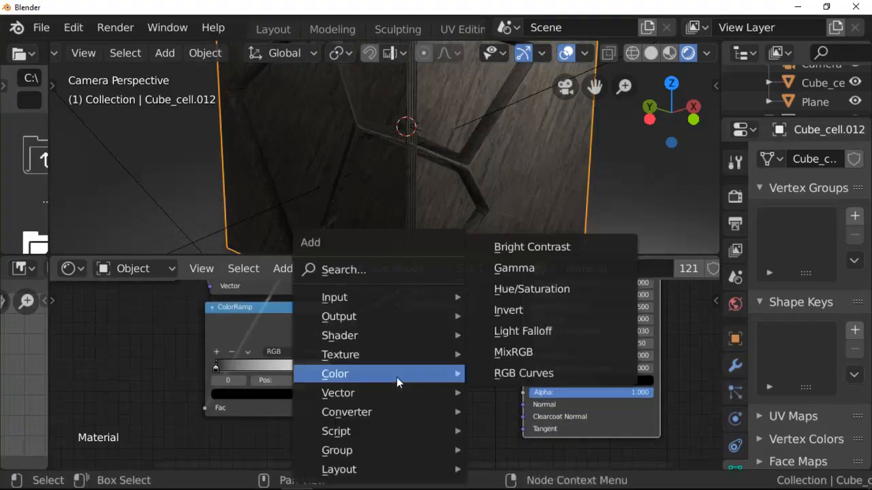
pyautogui.moveTo(391, 393)
pyautogui.click(507, 248)
pyautogui.click(382, 340)
pyautogui.moveTo(342, 322); pyautogui.dragTo(383, 414)
pyautogui.moveTo(462, 358); pyautogui.dragTo(524, 406)
pyautogui.moveTo(446, 390); pyautogui.dragTo(411, 392)
pyautogui.scroll(-4, 509, 194)
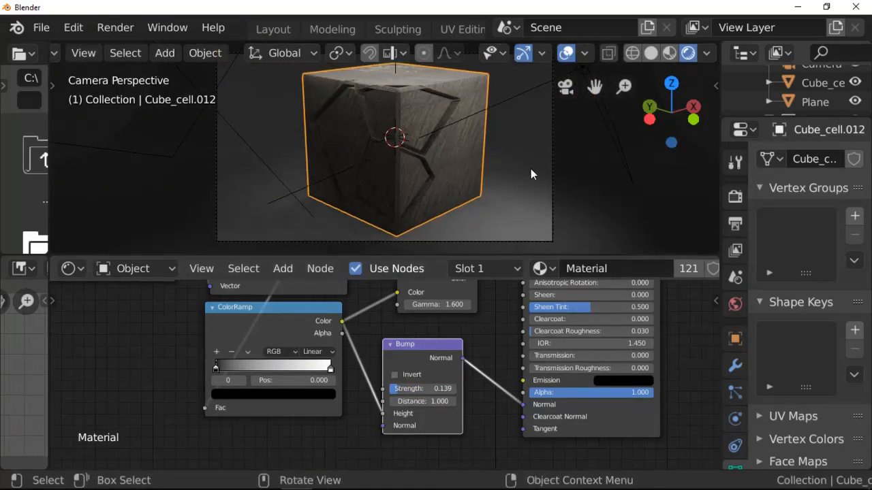
# Step: Reposition and rotate the 12 W side area light so that it lights the cube's darker face better
pyautogui.scroll(4, 472, 175)
pyautogui.moveTo(671, 113)
pyautogui.mouseDown()
pyautogui.moveTo(652, 113)
pyautogui.moveTo(667, 148)
pyautogui.moveTo(681, 114)
pyautogui.mouseUp()
pyautogui.scroll(8, 556, 178)
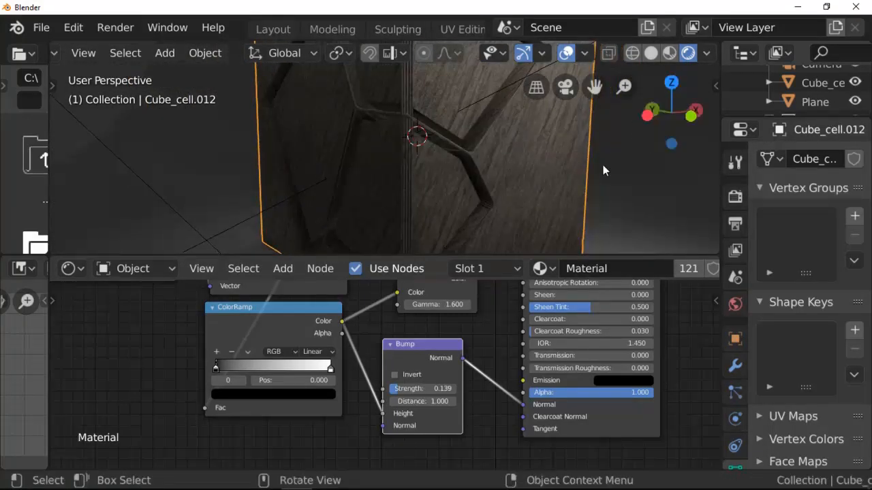
pyautogui.scroll(-6, 597, 171)
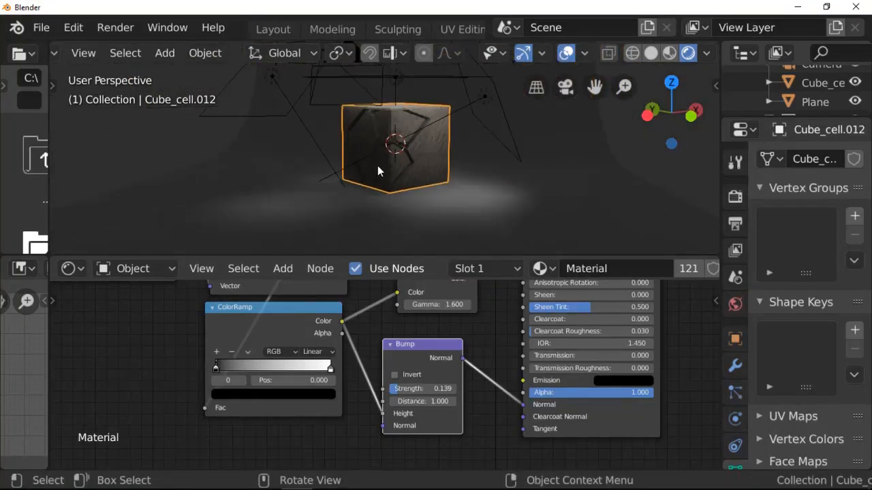
pyautogui.click(309, 141)
pyautogui.press('g')
pyautogui.click(310, 182)
pyautogui.press('r')
pyautogui.click(380, 124)
pyautogui.press('g')
pyautogui.click(388, 129)
pyautogui.press('g')
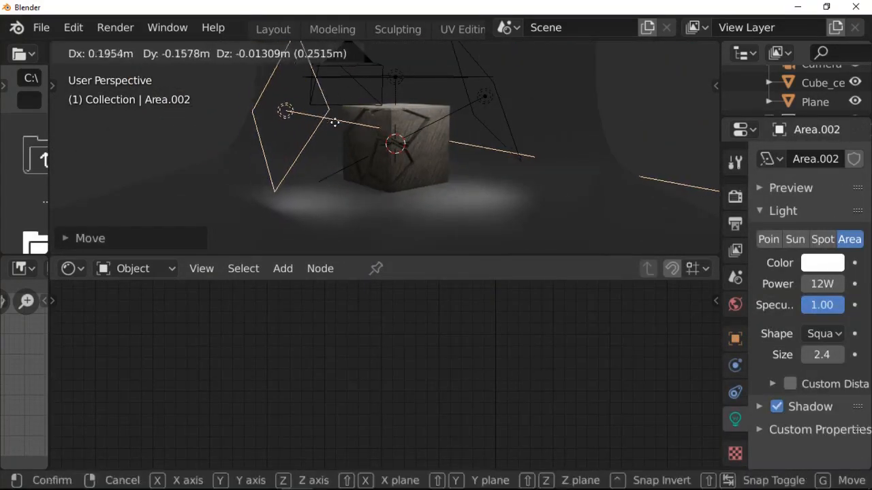
pyautogui.click(408, 157)
# Step: Give the bevelled frame its own material copy, disconnect its Base Color and Roughness inputs, and hide the viewport overlays
pyautogui.scroll(4, 432, 210)
pyautogui.click(400, 128)
pyautogui.scroll(-2, 493, 311)
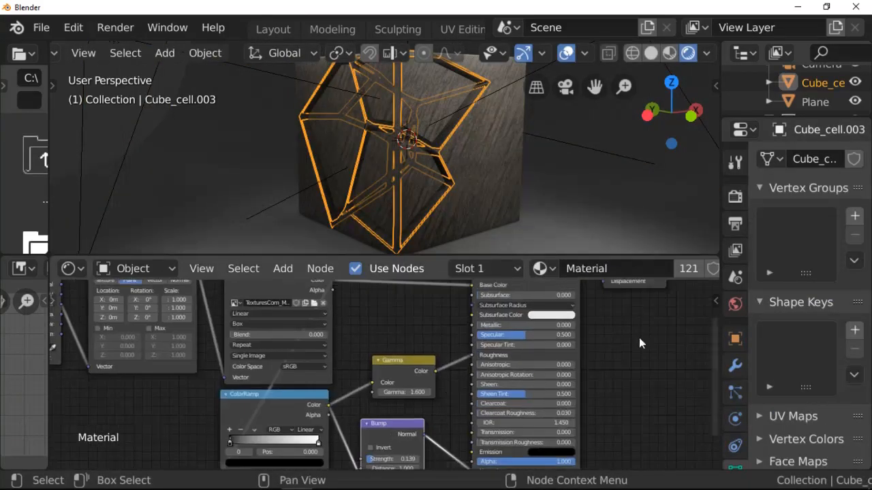
pyautogui.click(689, 269)
pyautogui.moveTo(451, 303); pyautogui.dragTo(419, 324)
pyautogui.click(566, 53)
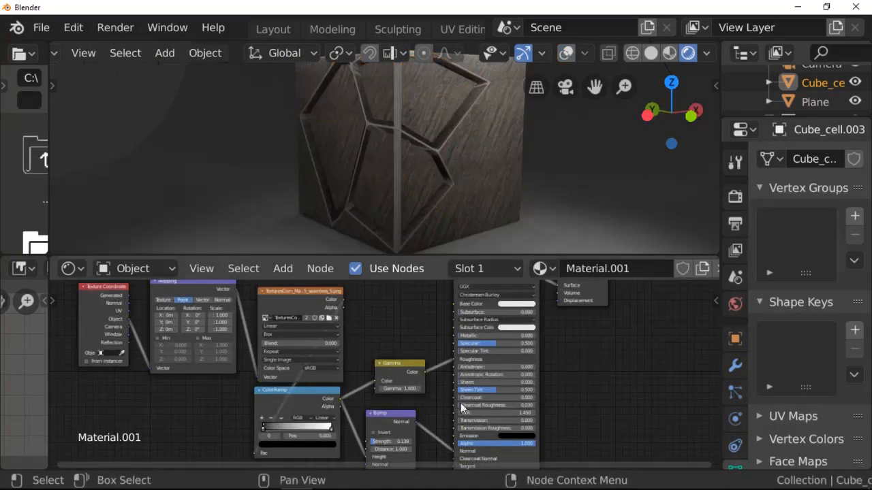
pyautogui.moveTo(453, 358); pyautogui.dragTo(439, 382)
pyautogui.scroll(1, 510, 367)
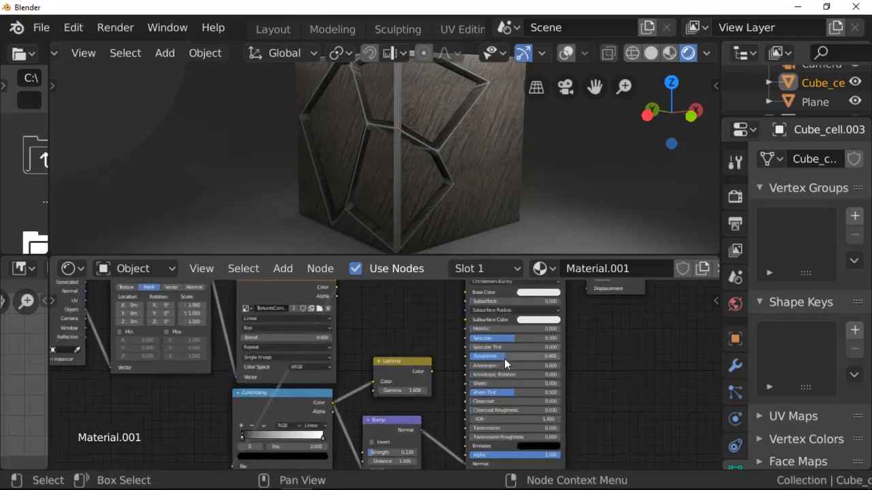
# Step: Give the frame material a light red base colour, Metallic 1.000 and Roughness 0.136
pyautogui.click(538, 293)
pyautogui.click(557, 198)
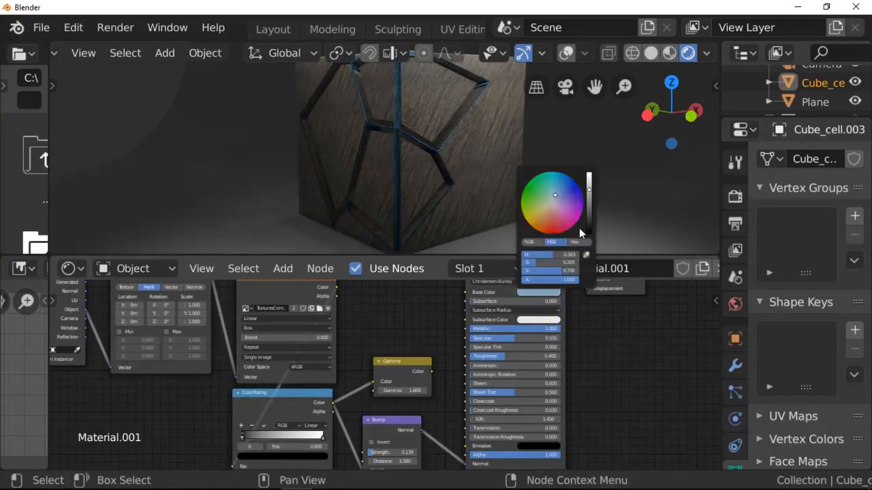
pyautogui.click(551, 217)
pyautogui.moveTo(504, 356); pyautogui.dragTo(480, 356)
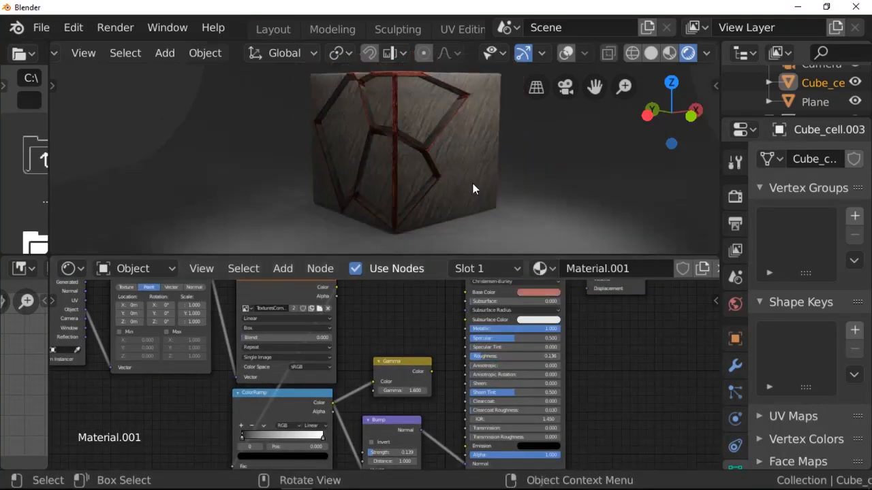
# Step: Change the frame's base colour to dark violet, and set its Roughness to 0.000 and Transmission to 1.000
pyautogui.scroll(2, 570, 325)
pyautogui.click(490, 337)
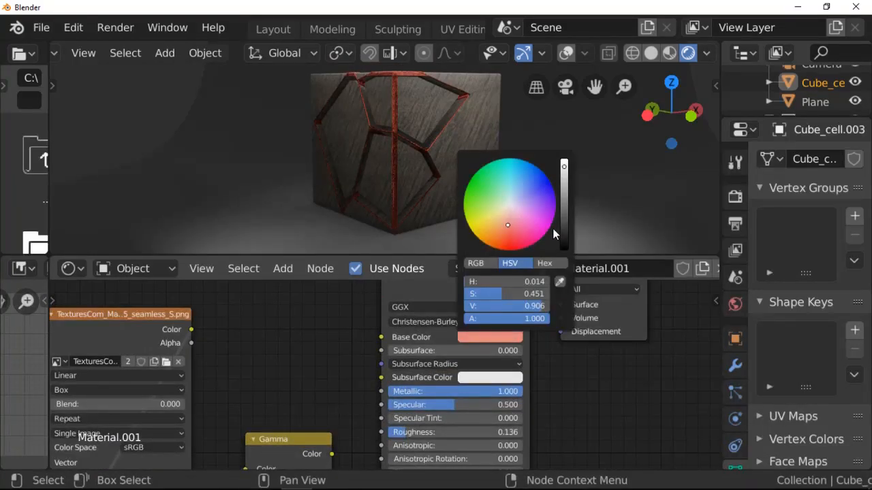
pyautogui.scroll(-8, 552, 240)
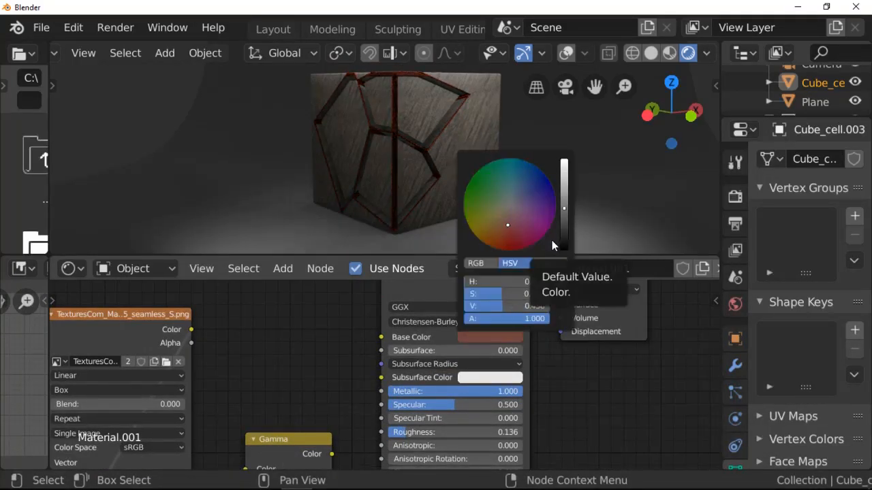
pyautogui.click(551, 234)
pyautogui.scroll(5, 549, 232)
pyautogui.click(548, 230)
pyautogui.moveTo(554, 426); pyautogui.dragTo(538, 291, button='middle')
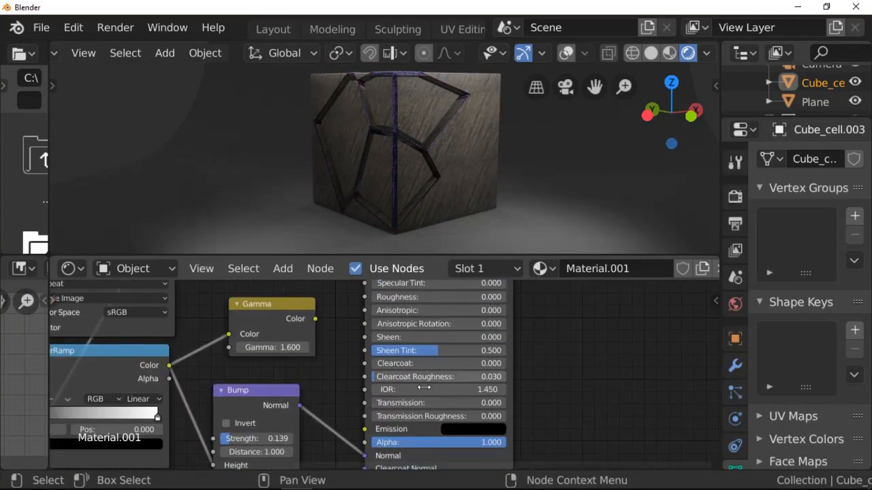
pyautogui.scroll(6, 484, 199)
pyautogui.scroll(-4, 436, 184)
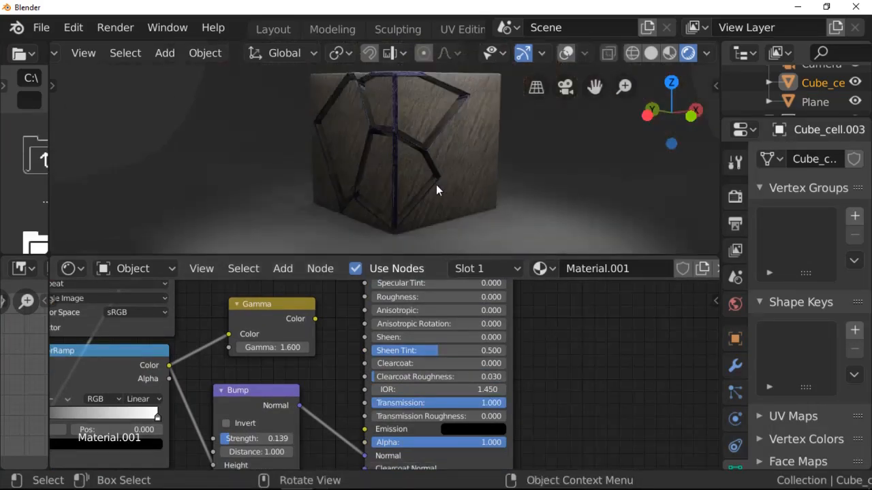
# Step: Assign Material.001 to the upper front cell, make it a separate copy, and disconnect its Bump node
pyautogui.click(428, 118)
pyautogui.click(544, 268)
pyautogui.click(594, 95)
pyautogui.click(684, 269)
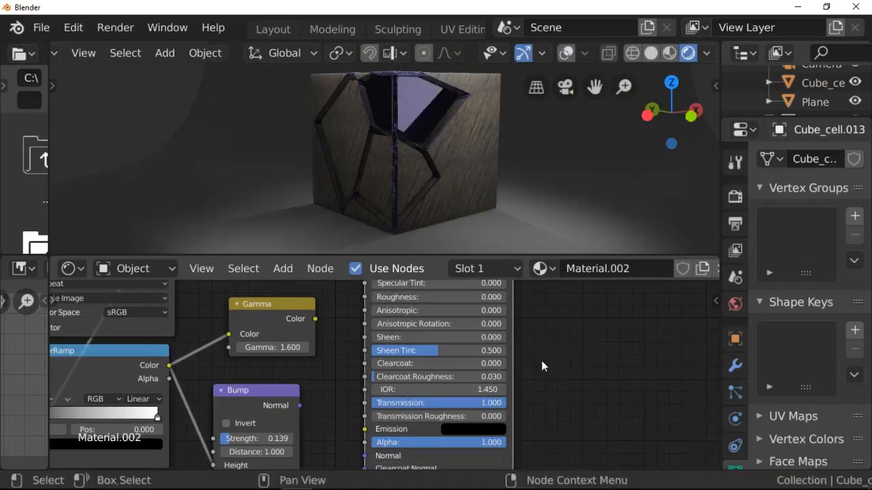
# Step: Set the upper cell material's base colour to pure white, with full value and no saturation
pyautogui.scroll(-3, 528, 346)
pyautogui.moveTo(517, 331); pyautogui.dragTo(502, 423, button='middle')
pyautogui.click(449, 329)
pyautogui.moveTo(501, 232); pyautogui.dragTo(501, 187)
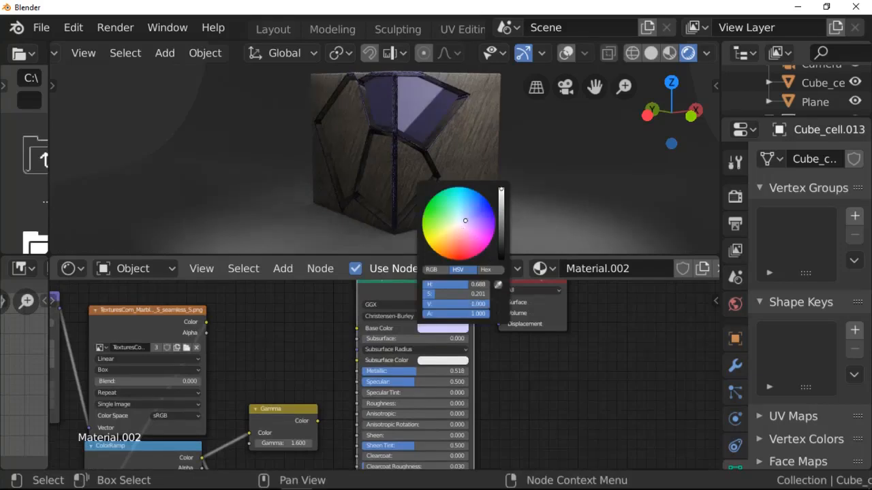
pyautogui.moveTo(465, 221); pyautogui.dragTo(461, 233)
pyautogui.click(443, 329)
pyautogui.moveTo(436, 295); pyautogui.dragTo(423, 295)
# Step: Enable Screen Space Refraction in the upper cell's material settings
pyautogui.scroll(-3, 739, 440)
pyautogui.click(736, 448)
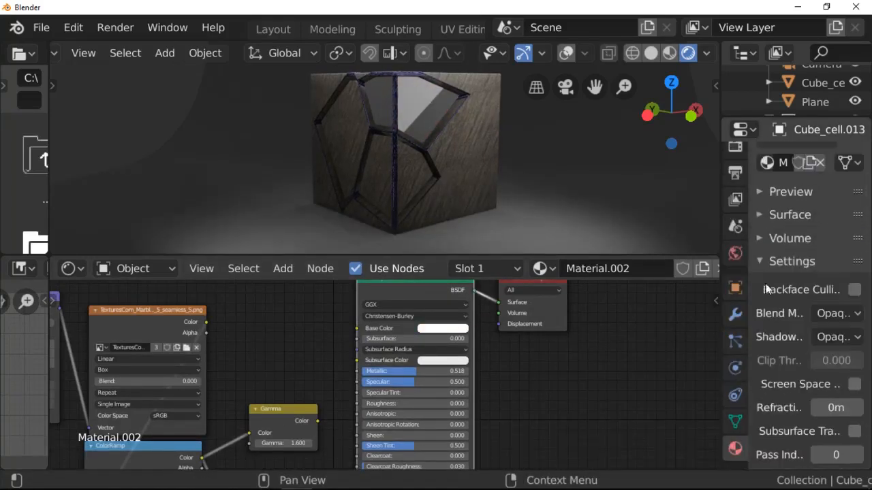
pyautogui.click(854, 383)
pyautogui.scroll(-1, 596, 328)
# Step: Make room before the Material Output and insert a Mix Shader between it and the Principled BSDF
pyautogui.moveTo(528, 326); pyautogui.dragTo(602, 335)
pyautogui.hotkey('shift', 'a')
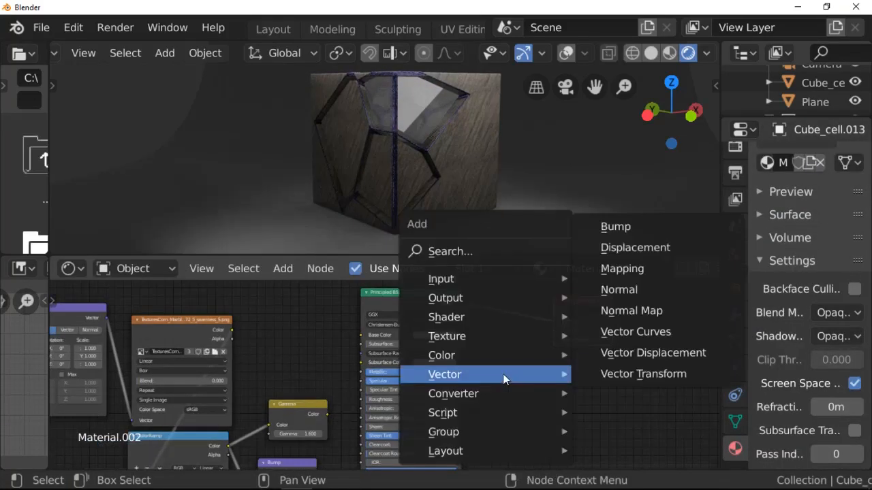
pyautogui.moveTo(491, 317)
pyautogui.click(596, 183)
pyautogui.click(520, 302)
# Step: Delete the unused coordinate, mapping, texture, ColorRamp, Gamma and Bump nodes from the cell's material
pyautogui.scroll(-6, 385, 376)
pyautogui.moveTo(352, 463); pyautogui.dragTo(58, 363)
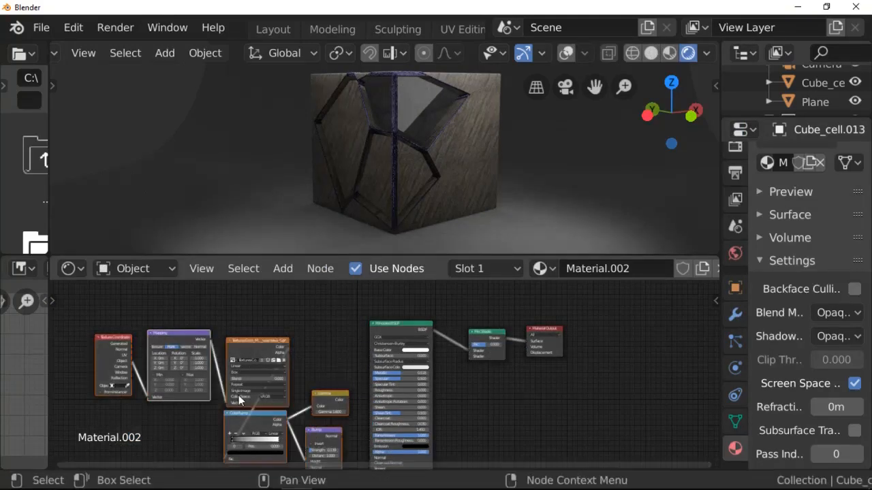
pyautogui.press('x')
# Step: Add a Glossy BSDF and connect it to the Mix Shader's second Shader input
pyautogui.scroll(6, 395, 375)
pyautogui.hotkey('shift', 'a')
pyautogui.moveTo(465, 336)
pyautogui.click(622, 127)
pyautogui.click(499, 366)
pyautogui.moveTo(570, 380); pyautogui.dragTo(543, 341)
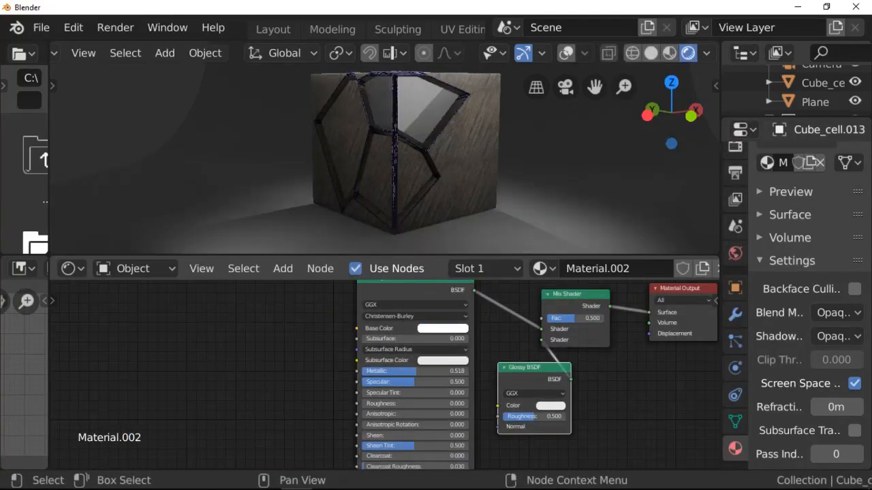
# Step: Set the Glossy roughness to 0.172 and drive the Mix Shader's Fac with a Layer Weight node's Facing output, shown in rendered shading
pyautogui.hotkey('shift', 'a')
pyautogui.moveTo(238, 300)
pyautogui.click(408, 136)
pyautogui.click(288, 325)
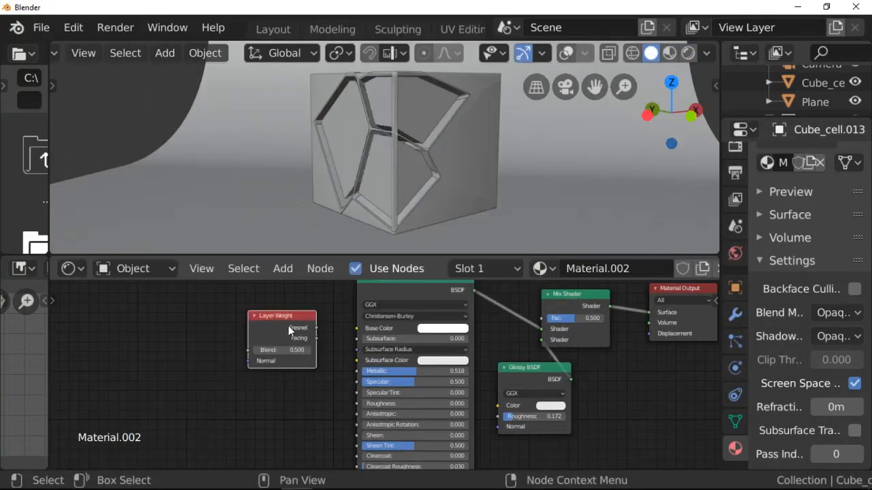
pyautogui.moveTo(316, 338); pyautogui.dragTo(541, 318)
pyautogui.click(688, 55)
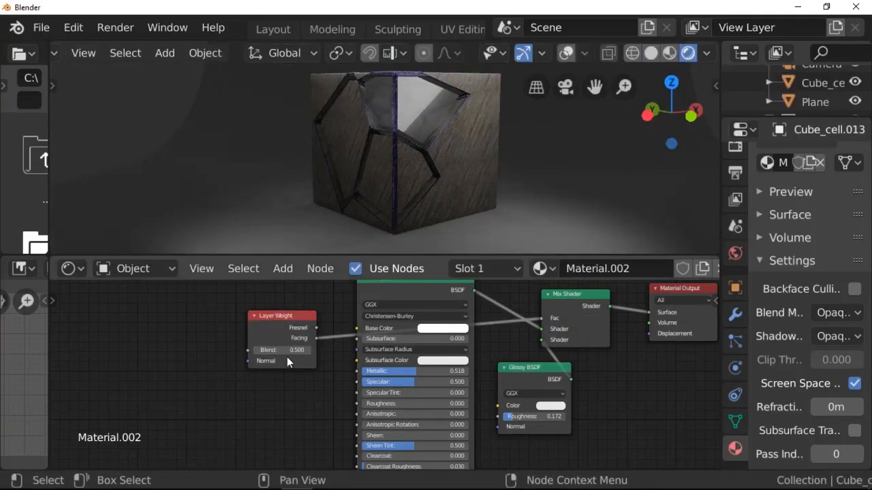
# Step: Set the Principled BSDF's IOR to 1.050 for the glass cell
pyautogui.click(443, 328)
pyautogui.moveTo(441, 419); pyautogui.dragTo(459, 327, button='middle')
pyautogui.scroll(1, 459, 326)
pyautogui.click(378, 388)
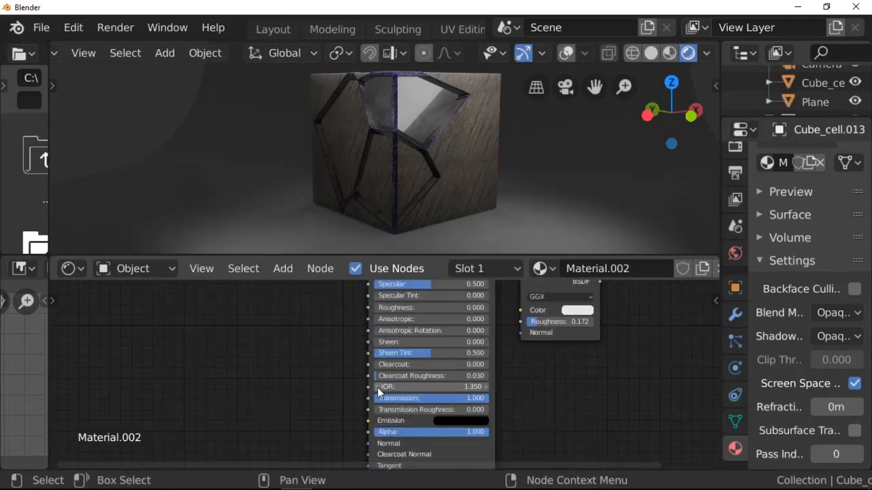
pyautogui.click(378, 388)
pyautogui.click(378, 388)
pyautogui.click(378, 388)
# Step: Enable backface culling and set the blend mode to Additive for the glass cell's material
pyautogui.scroll(6, 605, 123)
pyautogui.keyDown('shift'); pyautogui.moveTo(608, 97); pyautogui.dragTo(588, 143, button='middle'); pyautogui.keyUp('shift')
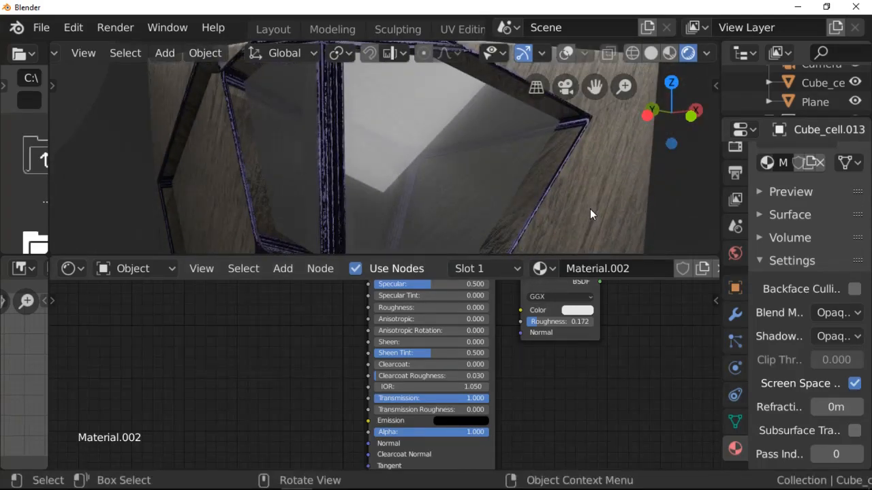
pyautogui.press('KP_0')
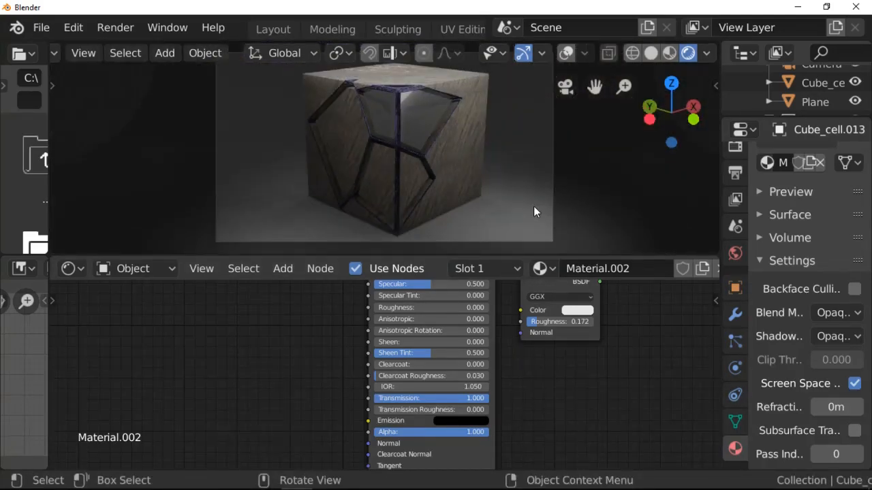
pyautogui.click(837, 313)
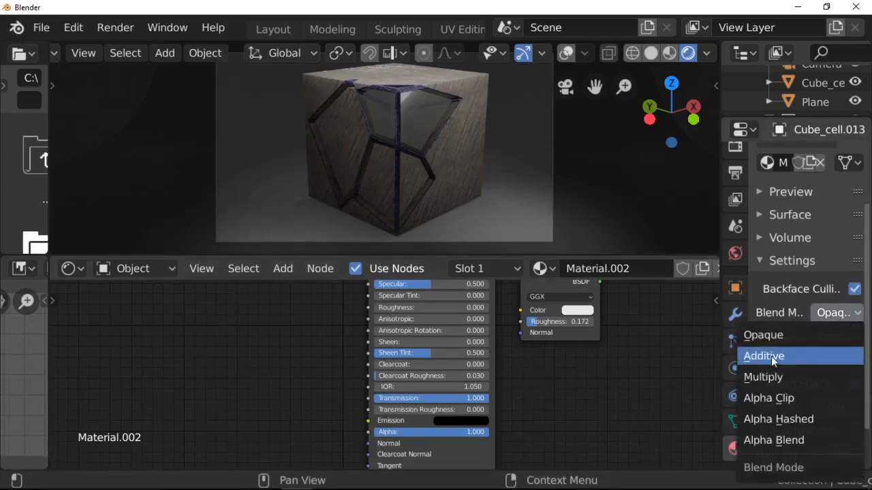
pyautogui.click(765, 356)
pyautogui.scroll(2, 496, 198)
pyautogui.scroll(-2, 553, 330)
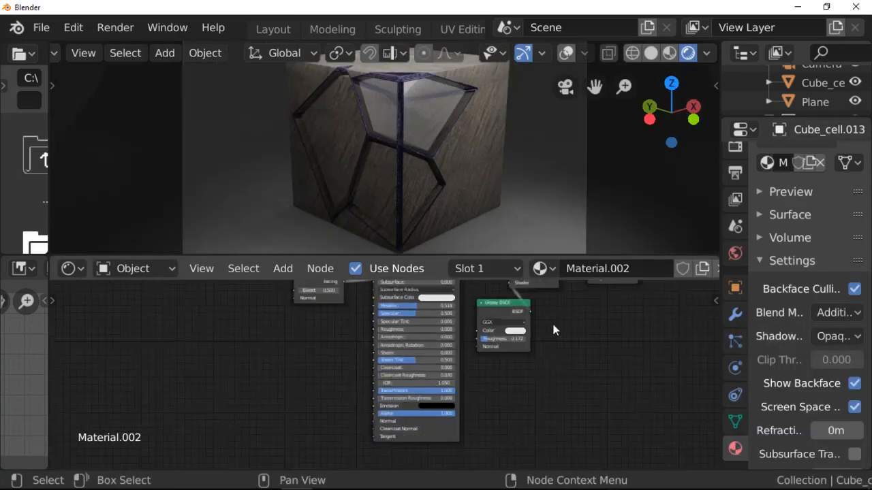
pyautogui.press('Home')
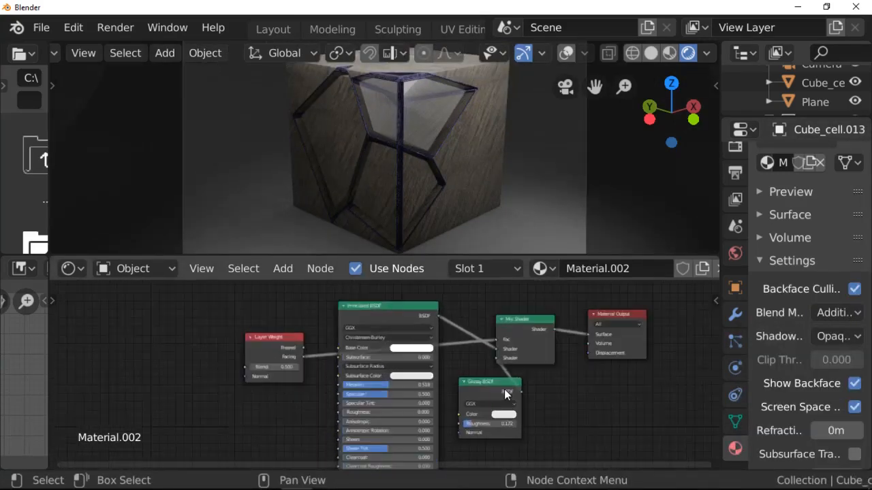
# Step: Assign the existing glass material Material.002 to the cube's large left cell and lower front cell
pyautogui.click(341, 141)
pyautogui.click(540, 269)
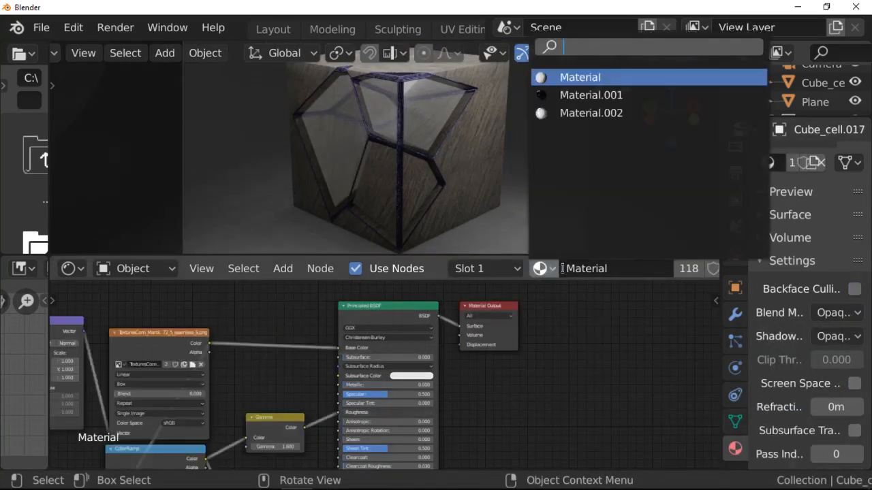
pyautogui.click(591, 113)
pyautogui.scroll(-1, 516, 195)
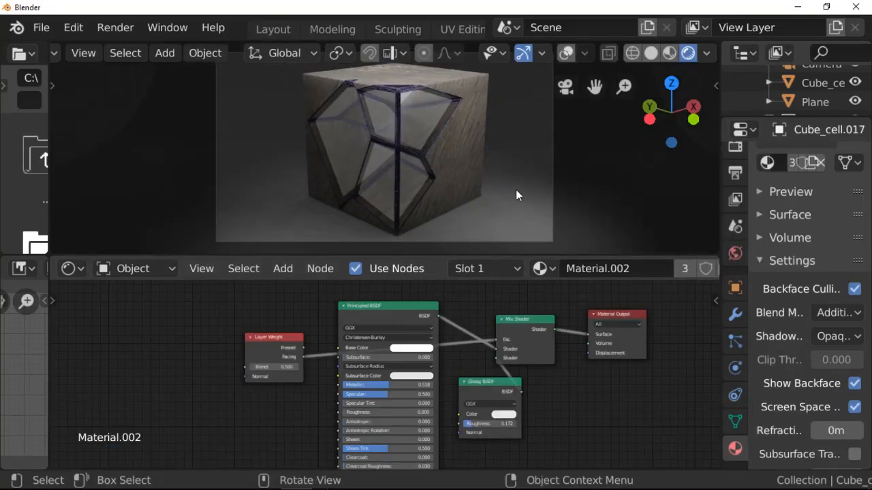
# Step: Switch to solid shading, select the outer frame Cube_cell.012, and insert a Mix Shader between its Principled BSDF and Material Output
pyautogui.click(273, 28)
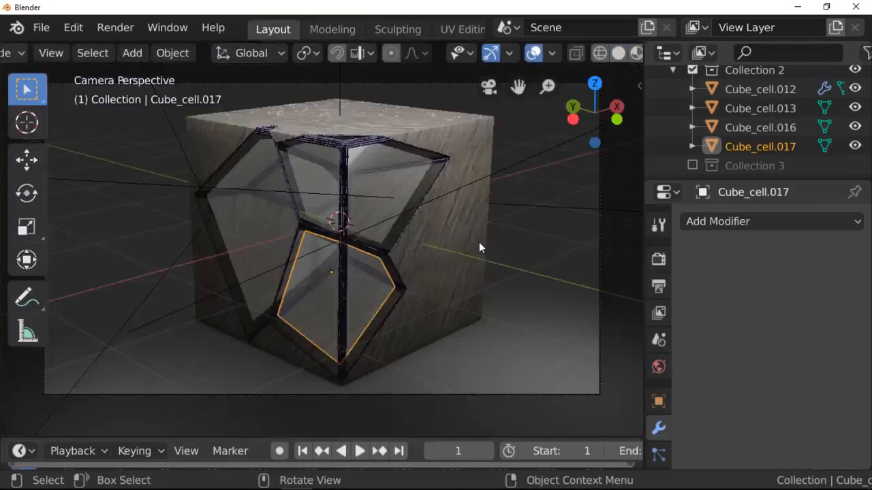
pyautogui.click(618, 53)
pyautogui.scroll(-7, 446, 30)
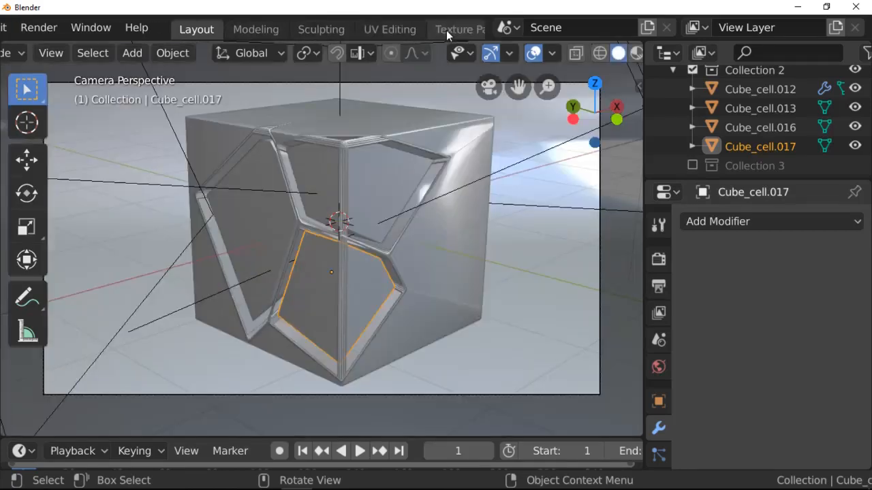
pyautogui.click(415, 30)
pyautogui.click(453, 178)
pyautogui.moveTo(481, 306); pyautogui.dragTo(555, 319)
pyautogui.hotkey('shift', 'a')
pyautogui.moveTo(471, 334)
pyautogui.click(584, 175)
pyautogui.click(490, 309)
# Step: Add a Glossy BSDF with roughness 0.310 to the frame's material and connect it to the Mix Shader's second Shader input
pyautogui.hotkey('shift', 'a')
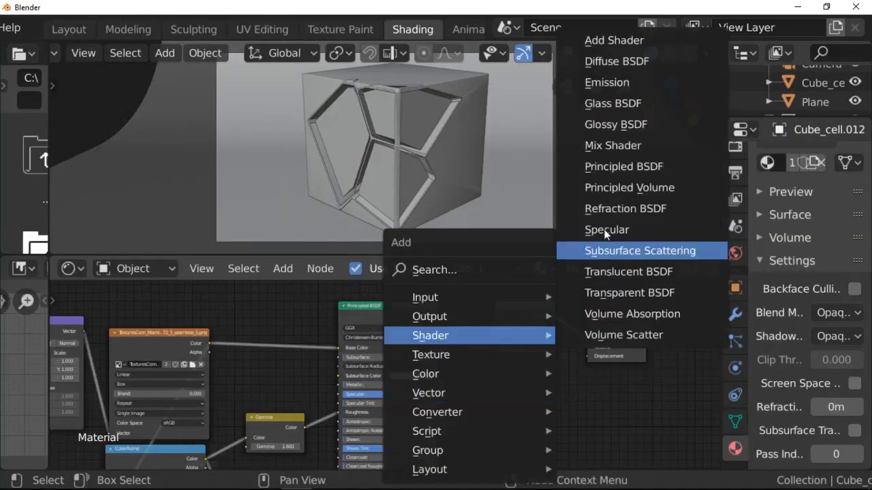
pyautogui.click(615, 124)
pyautogui.click(461, 380)
pyautogui.moveTo(528, 387); pyautogui.dragTo(495, 345)
# Step: Drive the frame material's Mix Shader Fac with a Layer Weight node's Fresnel output and show the cube in rendered shading
pyautogui.hotkey('shift', 'a')
pyautogui.click(422, 186)
pyautogui.click(243, 293)
pyautogui.moveTo(306, 301); pyautogui.dragTo(496, 327)
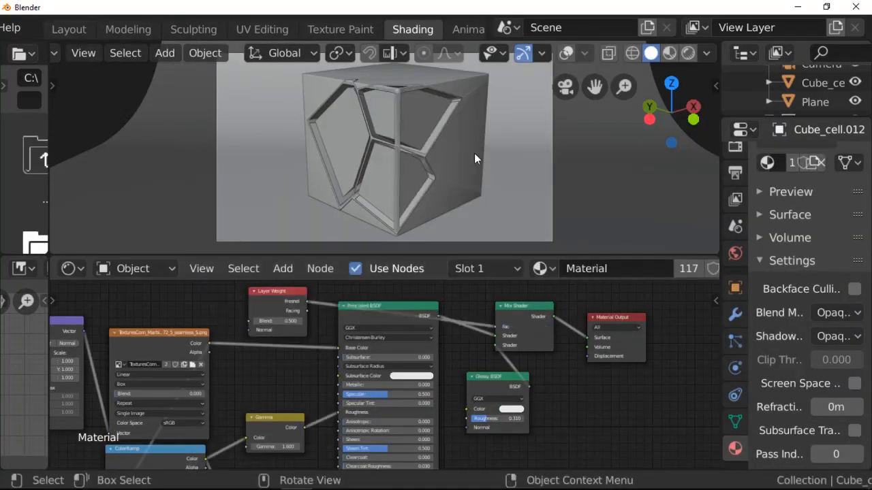
pyautogui.press('z')
pyautogui.scroll(-2, 596, 168)
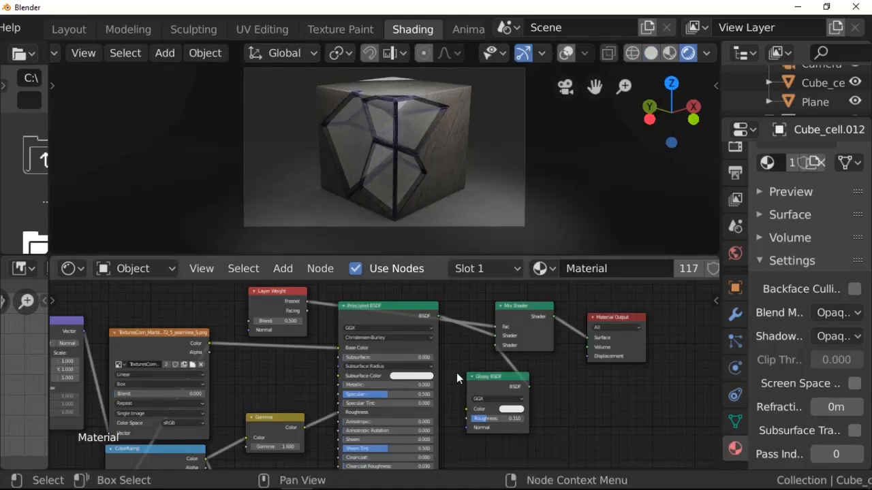
# Step: Return to the Layout workspace and select the overhead light named Area
pyautogui.click(69, 28)
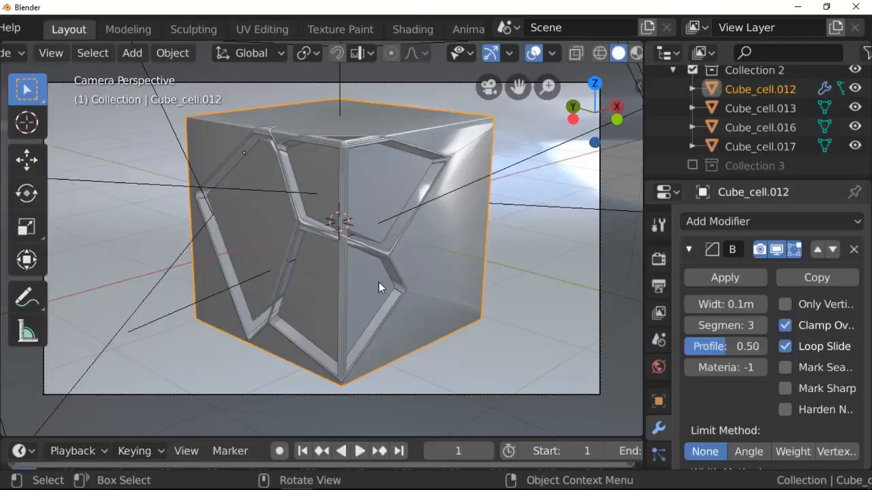
pyautogui.scroll(10, 736, 116)
pyautogui.click(736, 110)
pyautogui.press('g')
pyautogui.press('z')
pyautogui.rightClick(352, 105)
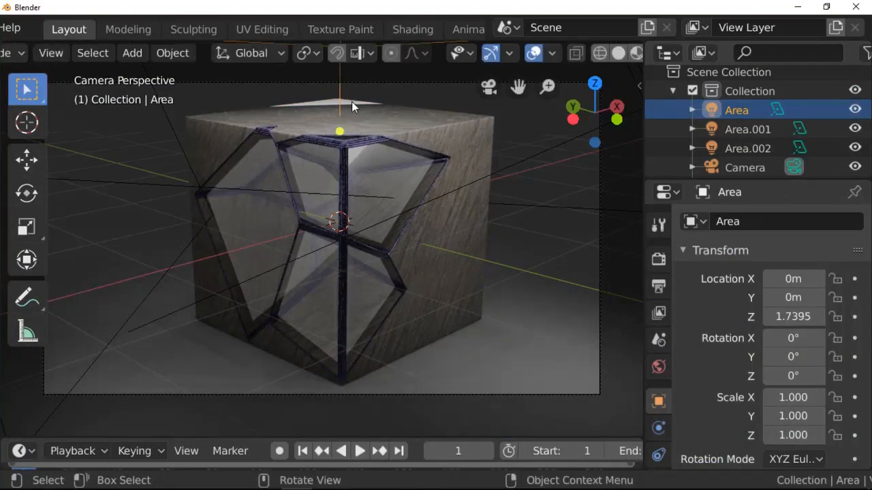
pyautogui.scroll(-6, 440, 230)
pyautogui.moveTo(595, 113); pyautogui.dragTo(655, 136)
pyautogui.scroll(5, 440, 229)
pyautogui.click(488, 87)
# Step: Set the overhead area light's power to 30 W
pyautogui.scroll(-3, 658, 402)
pyautogui.click(659, 431)
pyautogui.moveTo(809, 384); pyautogui.dragTo(831, 385)
pyautogui.rightClick(809, 384)
pyautogui.doubleClick(804, 313)
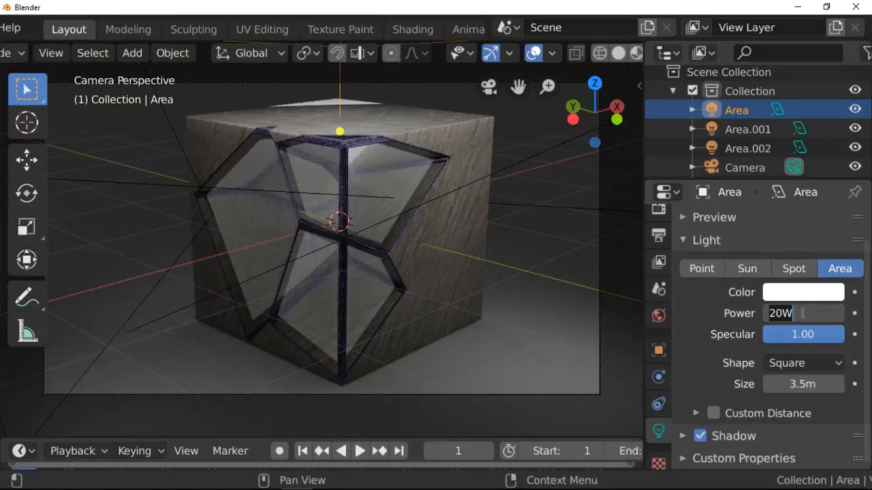
pyautogui.write('30')
pyautogui.press('Return')
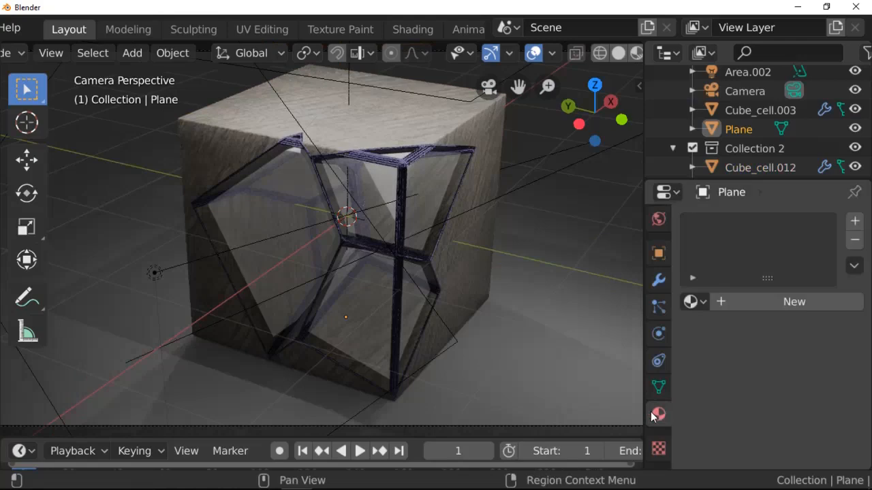
# Step: Give the floor plane a new material with a near-black base color and roughness 0.211
pyautogui.click(788, 302)
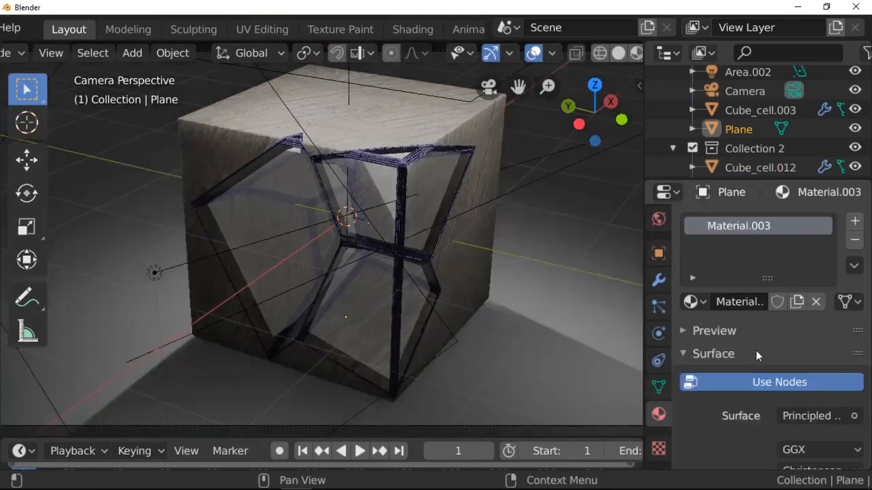
pyautogui.scroll(-5, 774, 381)
pyautogui.click(812, 319)
pyautogui.moveTo(833, 158); pyautogui.dragTo(829, 183)
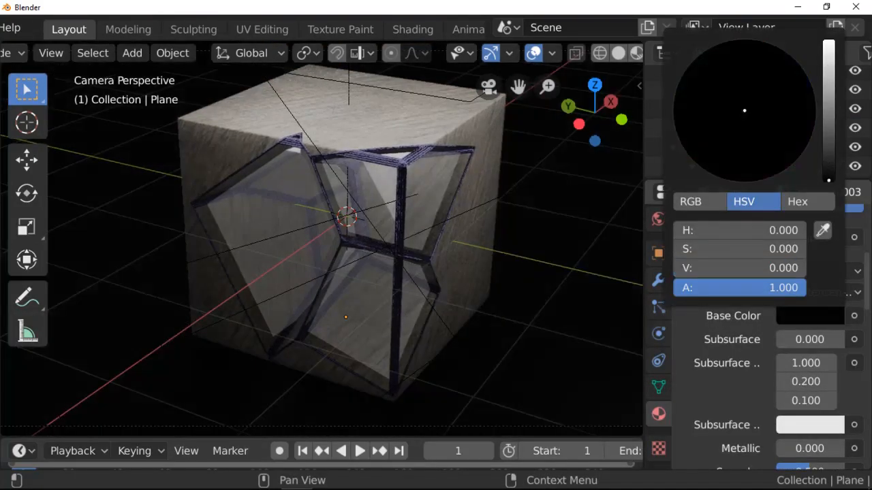
pyautogui.click(830, 168)
pyautogui.scroll(-4, 809, 394)
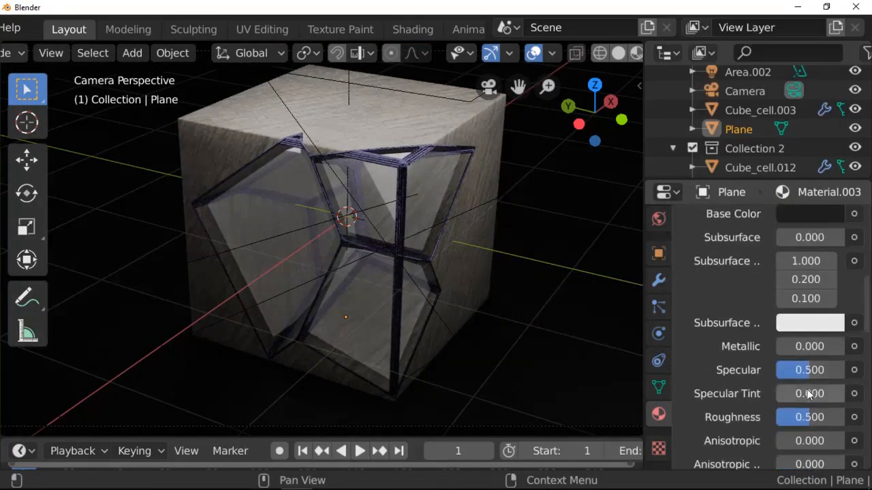
pyautogui.scroll(-3, 569, 324)
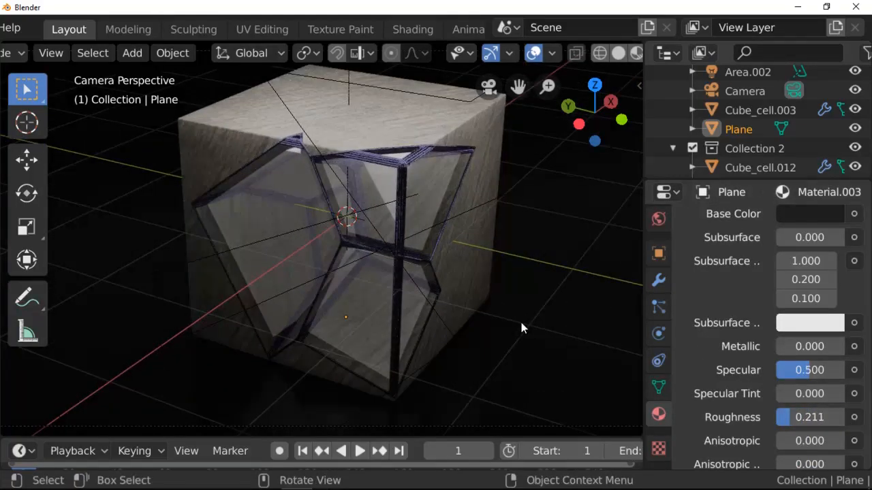
# Step: Turn off the overlays, switch to solid shading and hide the outer frame Cube_cell.012
pyautogui.click(534, 52)
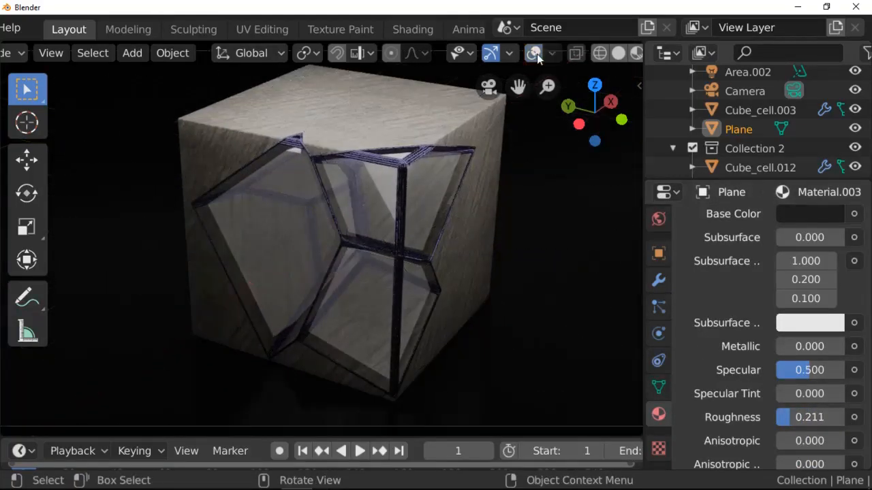
pyautogui.press('z')
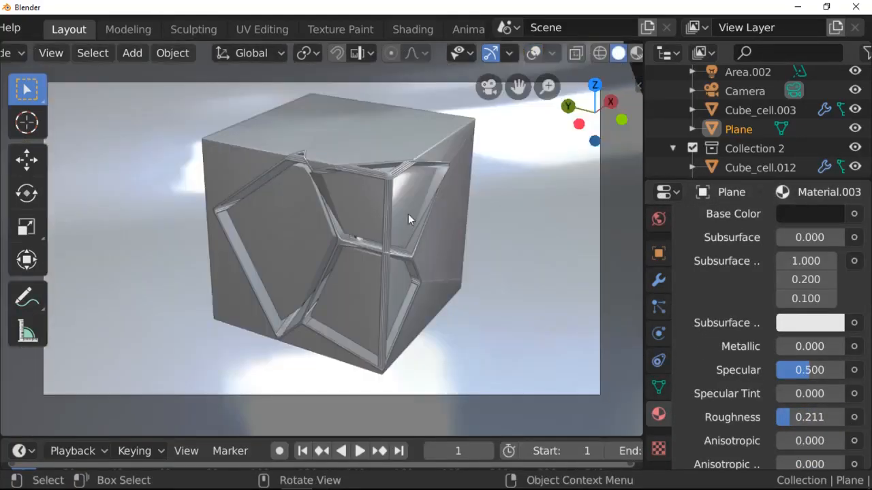
pyautogui.click(390, 139)
pyautogui.scroll(-2, 692, 149)
pyautogui.scroll(-1, 691, 155)
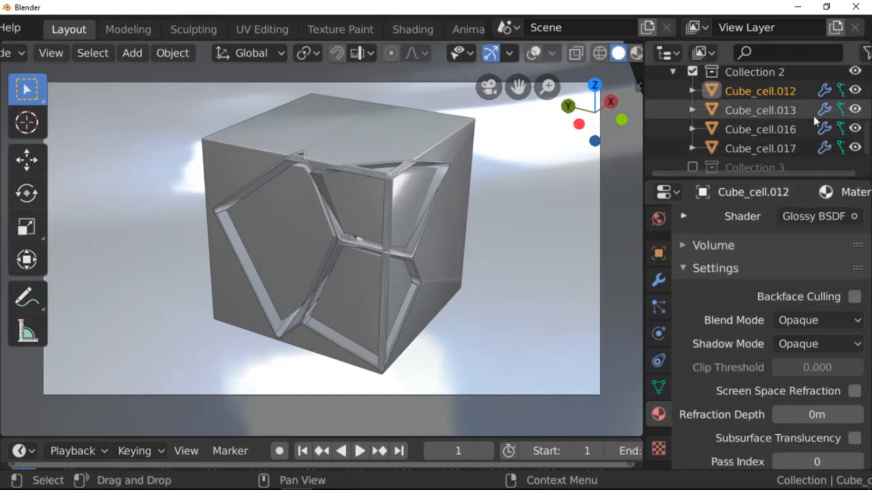
pyautogui.press('h')
pyautogui.scroll(3, 749, 138)
# Step: In wireframe shading with overlays on, snap the 3D cursor to the left glass cell, Cube_cell.016
pyautogui.hotkey('shift', 'z')
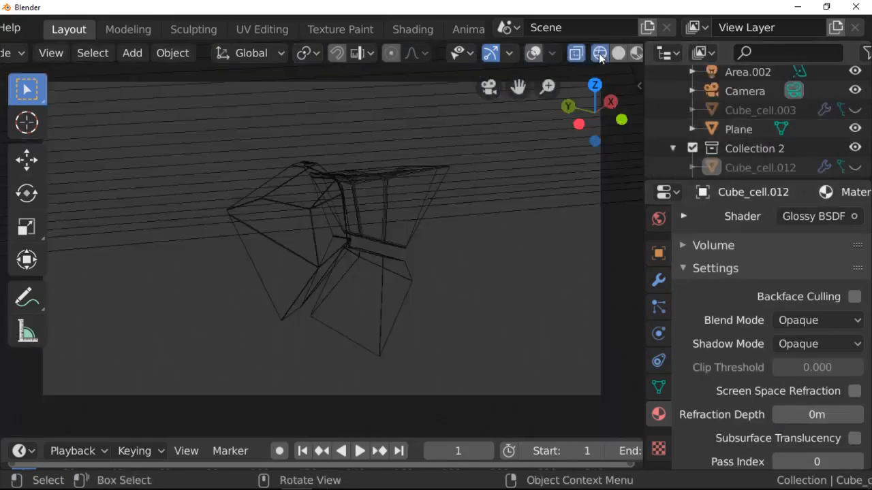
pyautogui.click(331, 232)
pyautogui.hotkey('shift', 'alt', 'z')
pyautogui.hotkey('shift', 's')
pyautogui.click(230, 188)
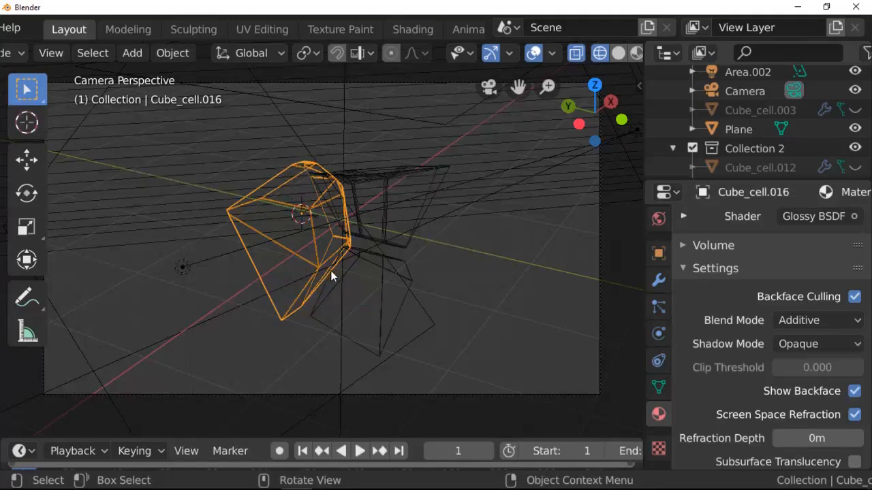
# Step: Add a cube at the 3D cursor and scale it down to a small cube within the left glass cell
pyautogui.hotkey('shift', 'a')
pyautogui.moveTo(272, 123)
pyautogui.click(452, 143)
pyautogui.press('s')
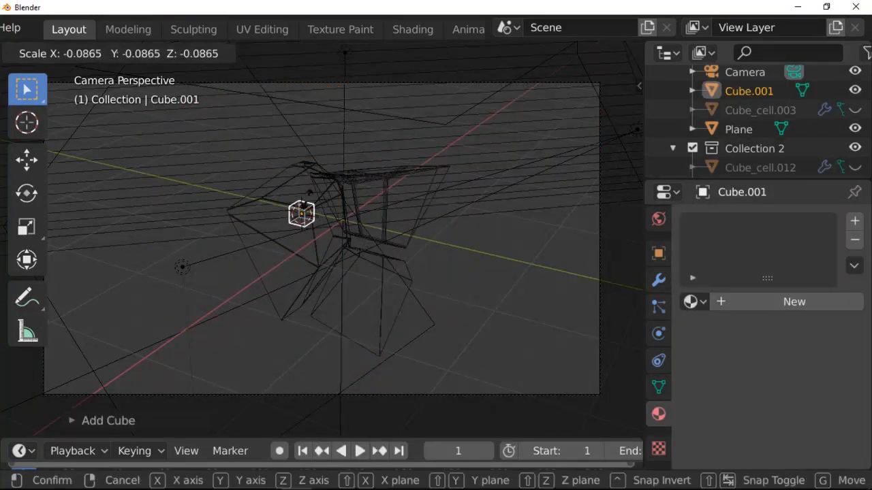
pyautogui.click(310, 213)
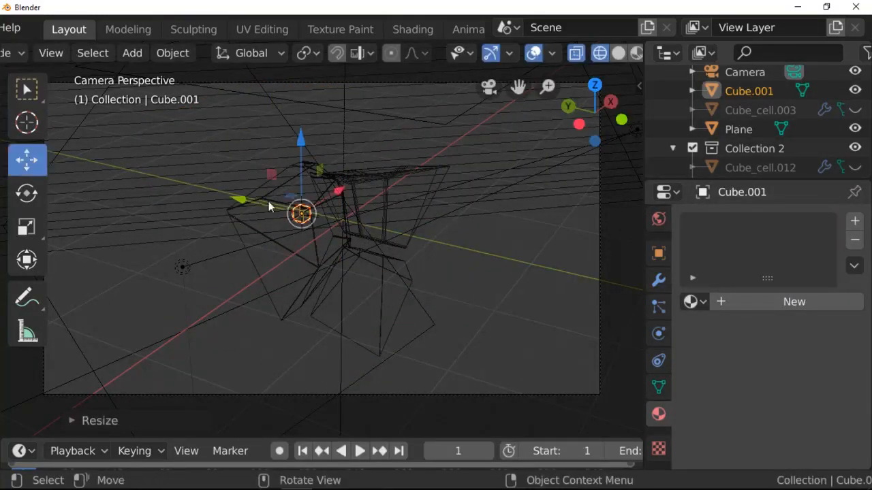
# Step: Reposition the small cube inside the glass cell by lowering it and shifting it along the horizontal axes
pyautogui.moveTo(302, 146); pyautogui.dragTo(301, 164)
pyautogui.moveTo(338, 211); pyautogui.dragTo(332, 214)
pyautogui.moveTo(591, 116); pyautogui.dragTo(635, 114)
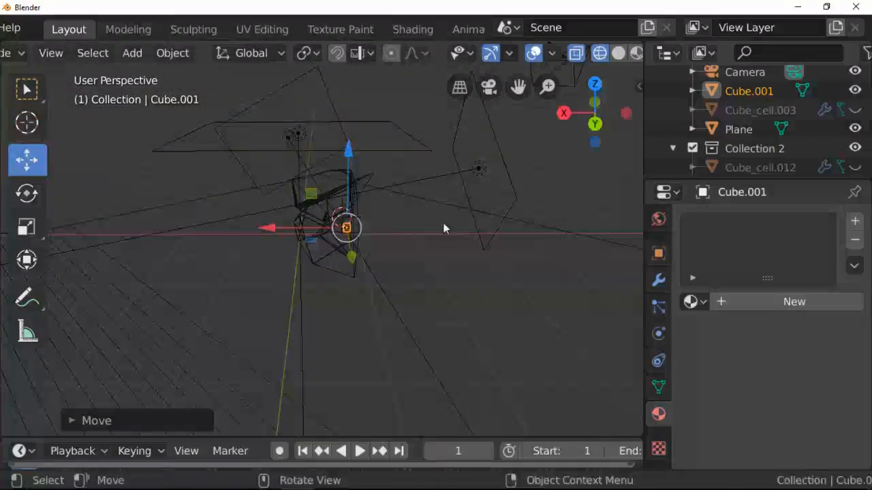
pyautogui.moveTo(271, 227); pyautogui.dragTo(255, 226)
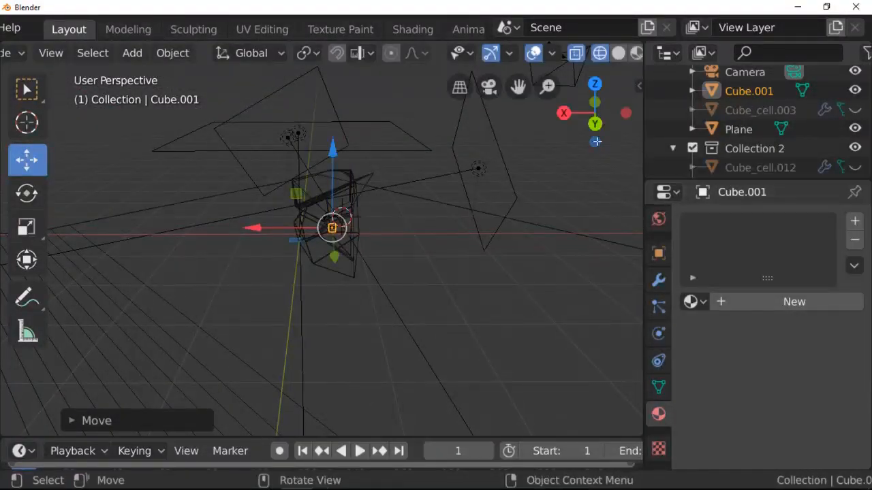
# Step: Add an emitter particle system to the small cube with Number 300, End frame 1 and Lifetime 300
pyautogui.moveTo(596, 141); pyautogui.dragTo(562, 136)
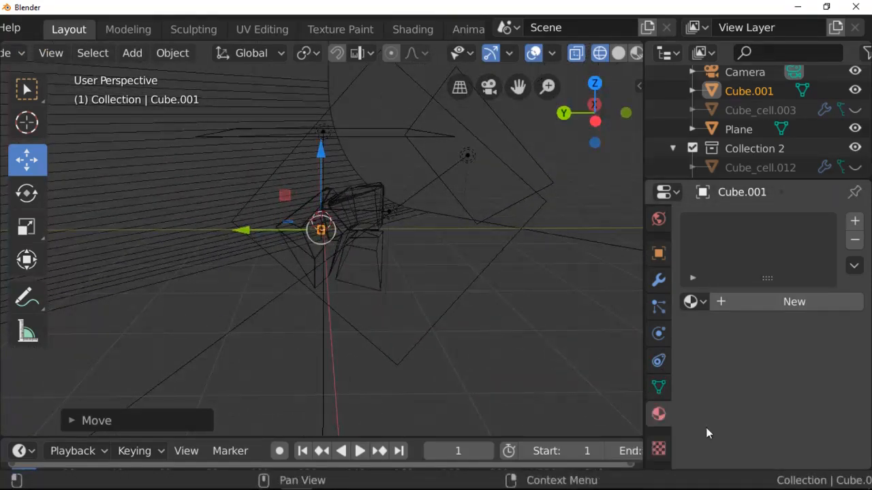
pyautogui.click(854, 222)
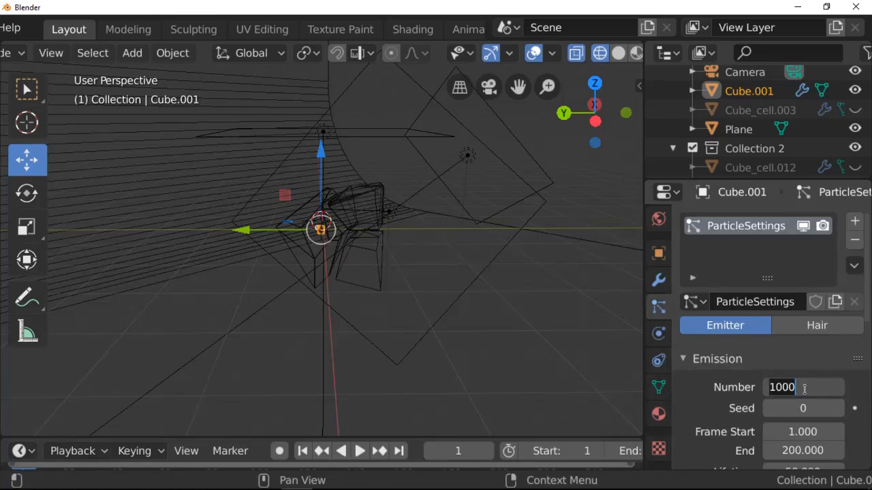
pyautogui.scroll(-4, 803, 396)
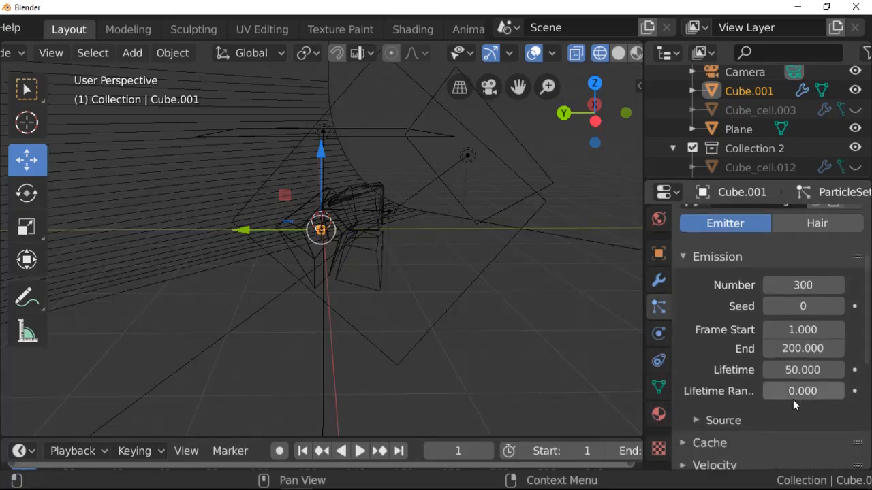
pyautogui.click(807, 349)
pyautogui.write('1')
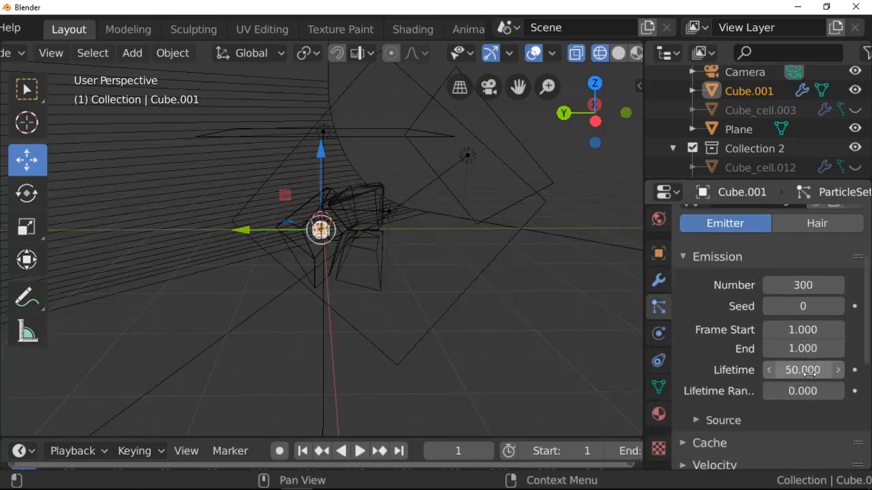
pyautogui.click(802, 372)
pyautogui.write('300')
pyautogui.press('Return')
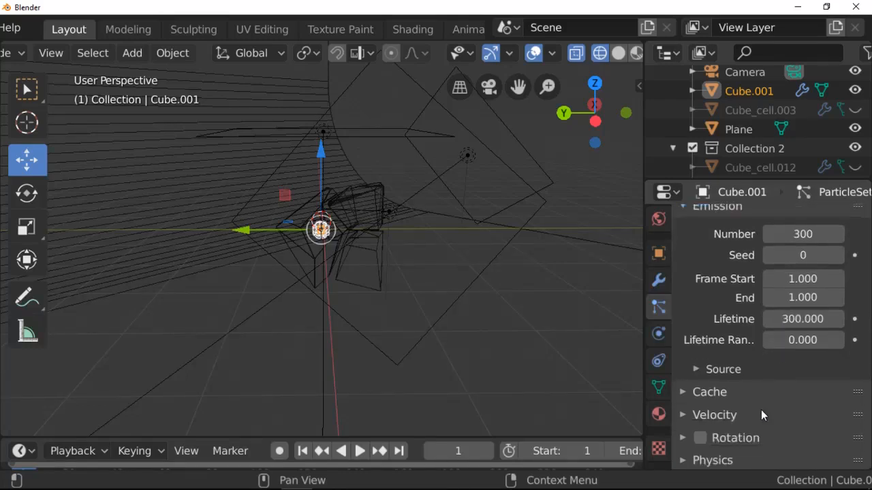
# Step: Set the particle system's source to emit from Volume
pyautogui.scroll(-1, 761, 410)
pyautogui.click(697, 341)
pyautogui.scroll(-2, 749, 341)
pyautogui.click(803, 321)
pyautogui.click(776, 383)
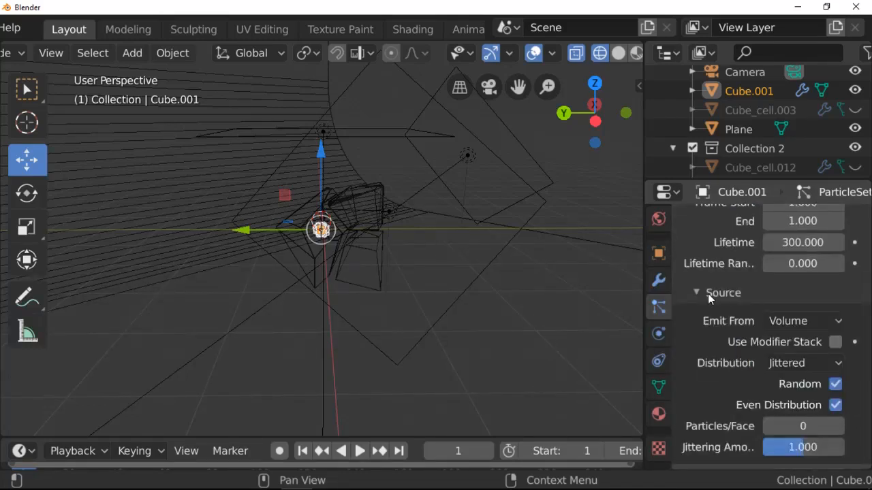
# Step: Turn the gravity influence all the way down in the small cube's particle field weights
pyautogui.click(708, 293)
pyautogui.click(709, 338)
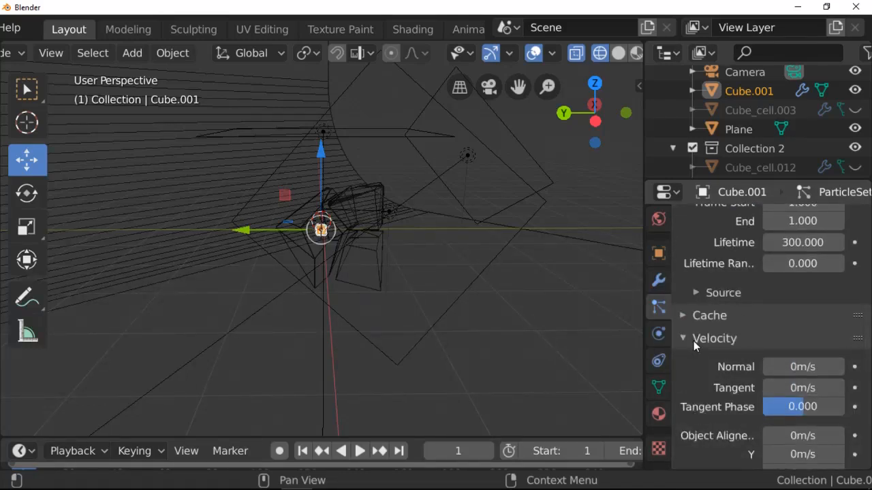
pyautogui.click(693, 339)
pyautogui.scroll(-3, 738, 346)
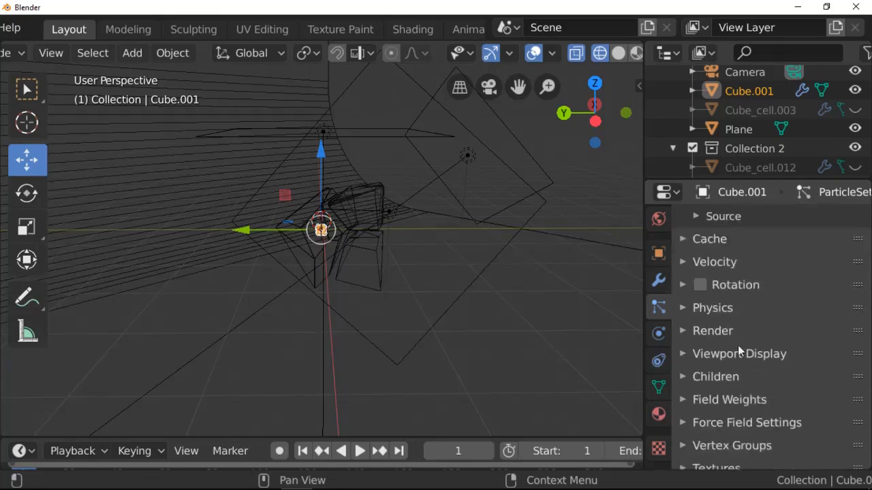
pyautogui.click(728, 402)
pyautogui.moveTo(818, 449); pyautogui.dragTo(681, 449)
pyautogui.click(695, 404)
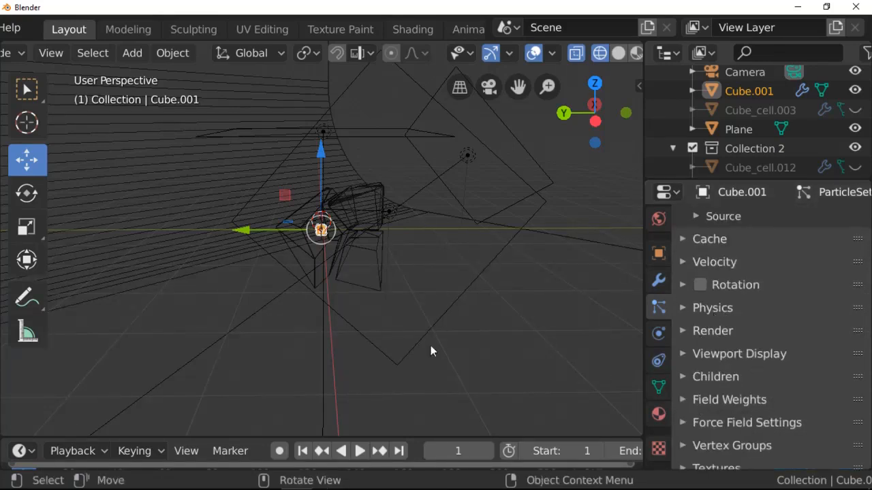
# Step: Add an ico sphere at the 3D cursor and select it
pyautogui.scroll(2, 405, 267)
pyautogui.hotkey('shift', 'a')
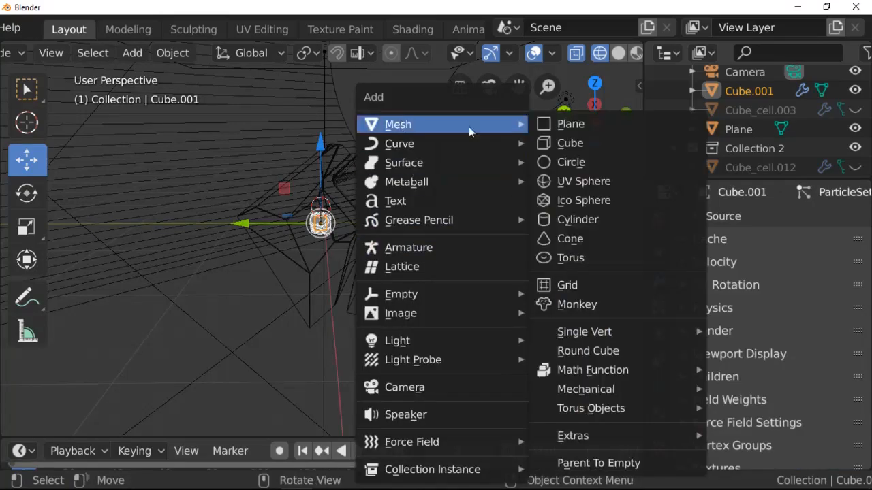
pyautogui.click(580, 198)
pyautogui.click(126, 417)
pyautogui.click(201, 233)
pyautogui.click(273, 143)
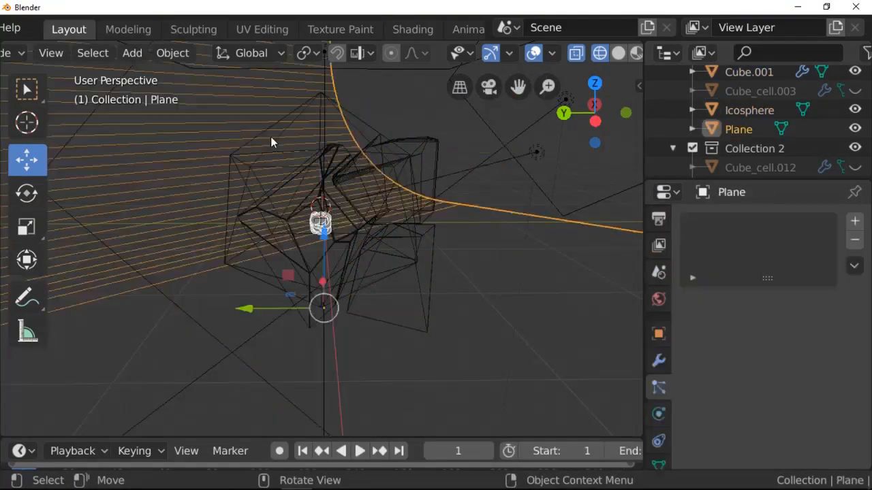
pyautogui.click(421, 254)
# Step: Move the ico sphere -2.38 m along X, away from the glass cells, and scale it down
pyautogui.scroll(-2, 591, 124)
pyautogui.moveTo(595, 121); pyautogui.dragTo(477, 120)
pyautogui.moveTo(372, 209); pyautogui.dragTo(194, 230)
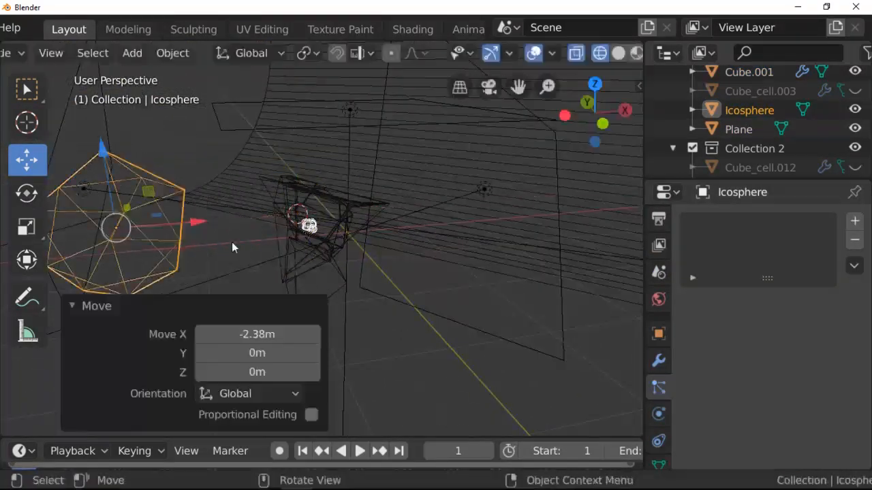
pyautogui.scroll(-1, 307, 293)
pyautogui.press('s')
pyautogui.click(213, 258)
# Step: Set the small emitter cube's particles to render as Object
pyautogui.scroll(4, 304, 225)
pyautogui.click(305, 224)
pyautogui.click(304, 224)
pyautogui.scroll(-11, 775, 387)
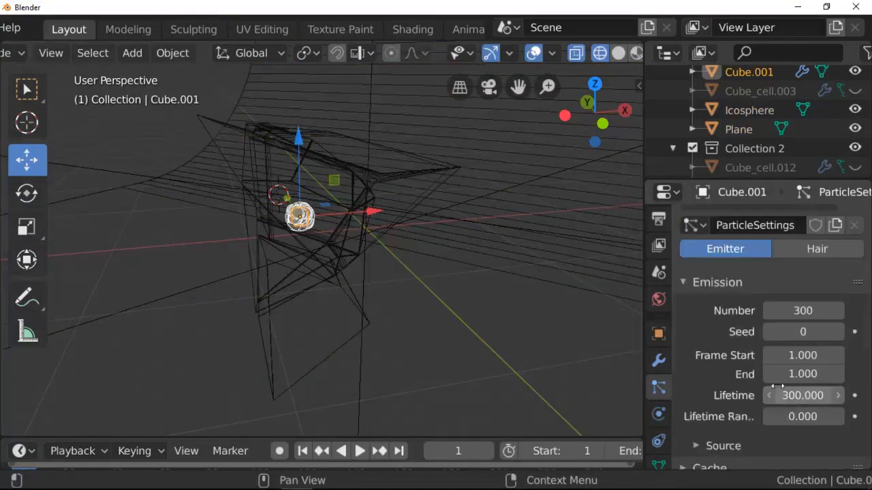
pyautogui.click(697, 358)
pyautogui.scroll(-1, 735, 361)
pyautogui.click(794, 359)
pyautogui.click(760, 262)
pyautogui.scroll(-3, 837, 386)
# Step: Pick the icosphere as the instance object for the emitter cube's particles
pyautogui.click(813, 420)
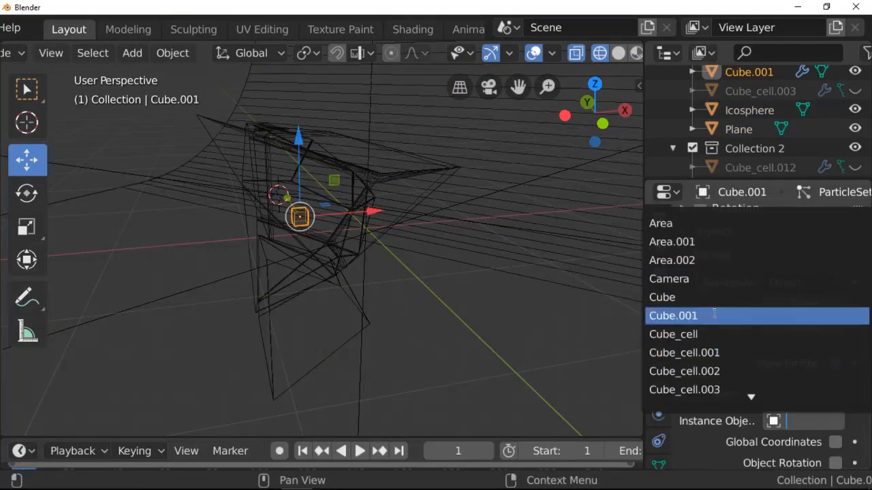
pyautogui.click(600, 460)
pyautogui.click(803, 421)
pyautogui.click(401, 321)
pyautogui.scroll(-5, 398, 320)
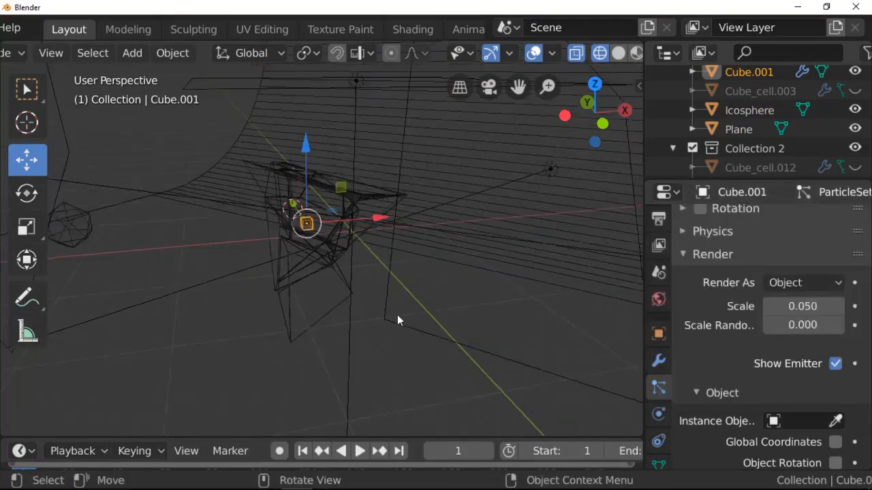
pyautogui.click(835, 421)
pyautogui.click(157, 238)
pyautogui.scroll(9, 334, 297)
pyautogui.scroll(1, 334, 297)
pyautogui.scroll(-2, 774, 398)
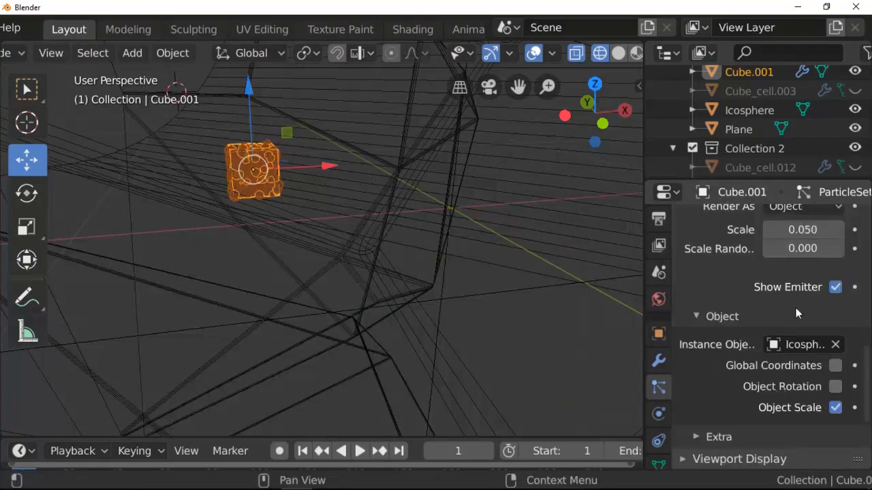
# Step: Set the particles' render scale to 0.060 and preview them with the animation playing
pyautogui.scroll(2, 796, 312)
pyautogui.click(838, 307)
pyautogui.click(635, 54)
pyautogui.scroll(-4, 483, 197)
pyautogui.moveTo(482, 197)
pyautogui.mouseDown(button='middle')
pyautogui.moveTo(555, 199)
pyautogui.moveTo(552, 186)
pyautogui.mouseUp(button='middle')
pyautogui.click(600, 53)
pyautogui.scroll(2, 429, 242)
pyautogui.press('space')
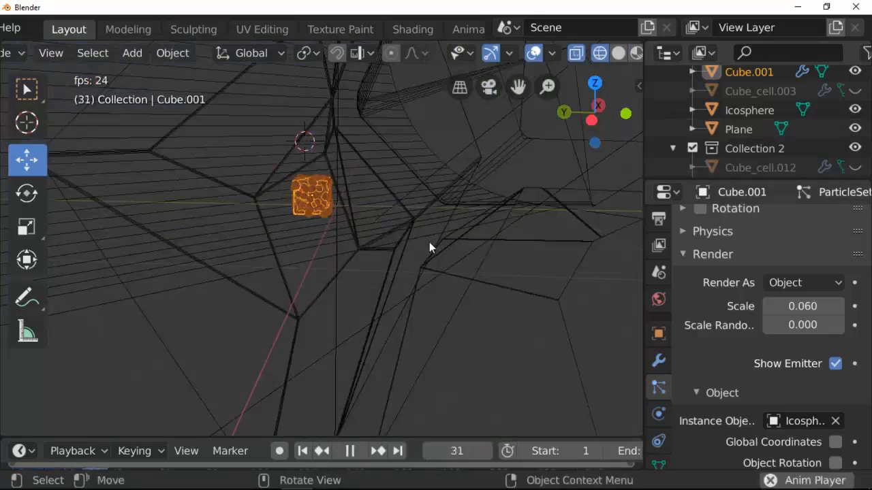
pyautogui.press('space')
# Step: Add a Turbulence force field at the 3D cursor with Flow 1 and play the simulation
pyautogui.hotkey('shift', 'a')
pyautogui.moveTo(381, 442)
pyautogui.click(525, 399)
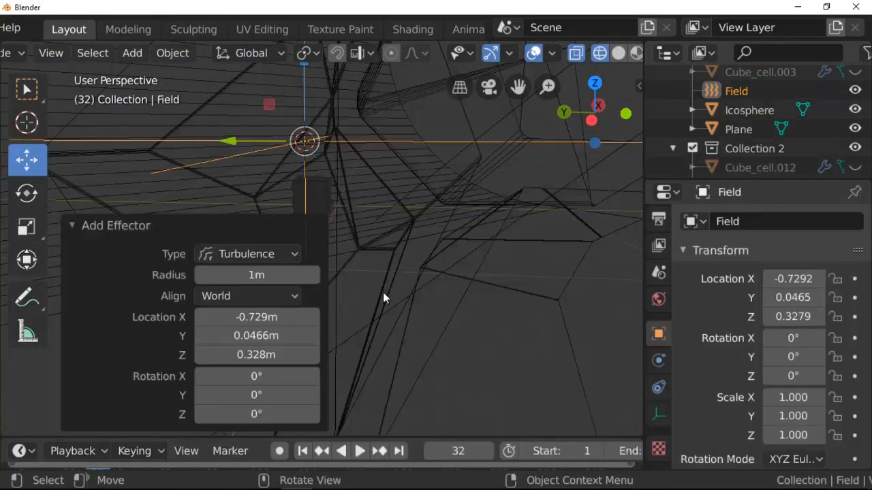
pyautogui.click(658, 360)
pyautogui.click(130, 227)
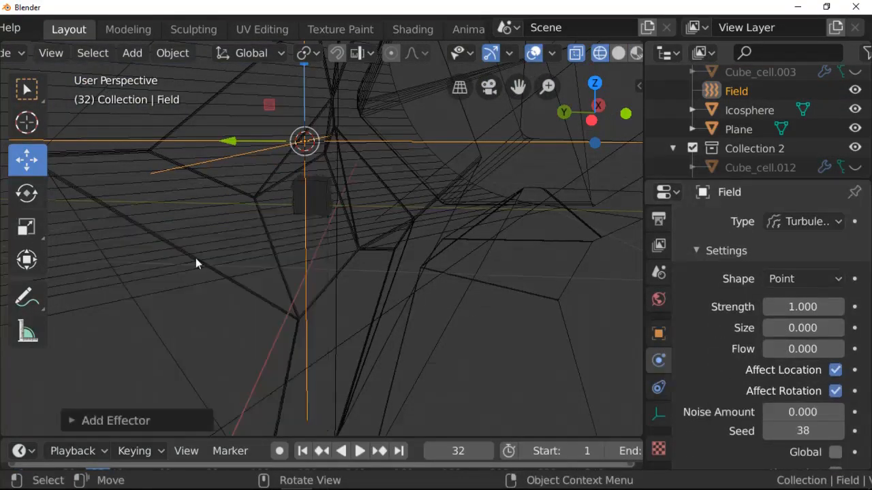
pyautogui.click(802, 350)
pyautogui.write('1')
pyautogui.press('Return')
pyautogui.press('space')
pyautogui.press('space')
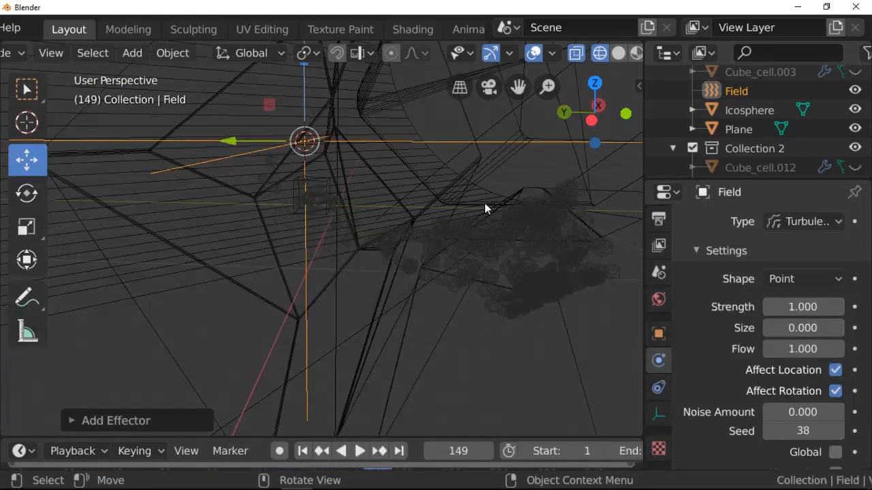
# Step: Enable collision on the left glass cell with particle Damping 0.131 and Friction 0.146, and replay the simulation from the start
pyautogui.scroll(-4, 484, 204)
pyautogui.click(246, 245)
pyautogui.click(780, 266)
pyautogui.scroll(-6, 762, 382)
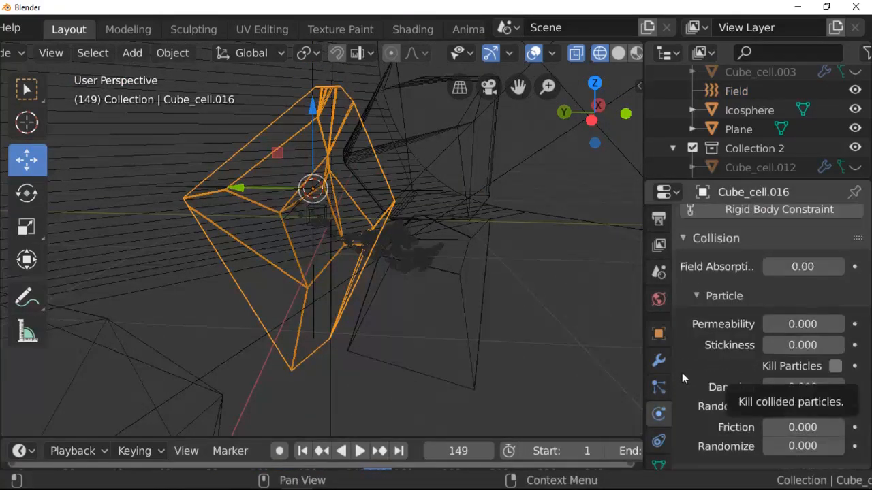
pyautogui.moveTo(797, 387); pyautogui.dragTo(798, 387)
pyautogui.scroll(-2, 797, 387)
pyautogui.moveTo(790, 377); pyautogui.dragTo(802, 378)
pyautogui.scroll(-2, 803, 377)
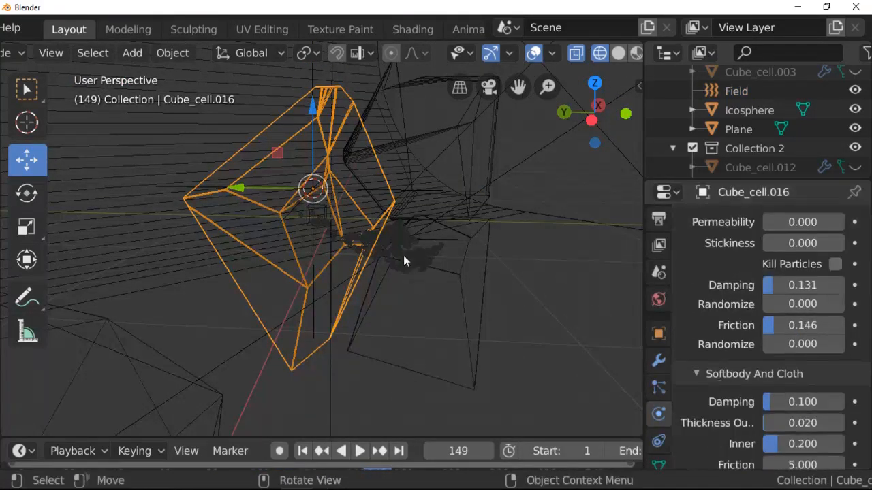
pyautogui.click(303, 451)
pyautogui.press('space')
pyautogui.press('space')
# Step: Set the turbulence field's Size to 0.2
pyautogui.scroll(3, 737, 139)
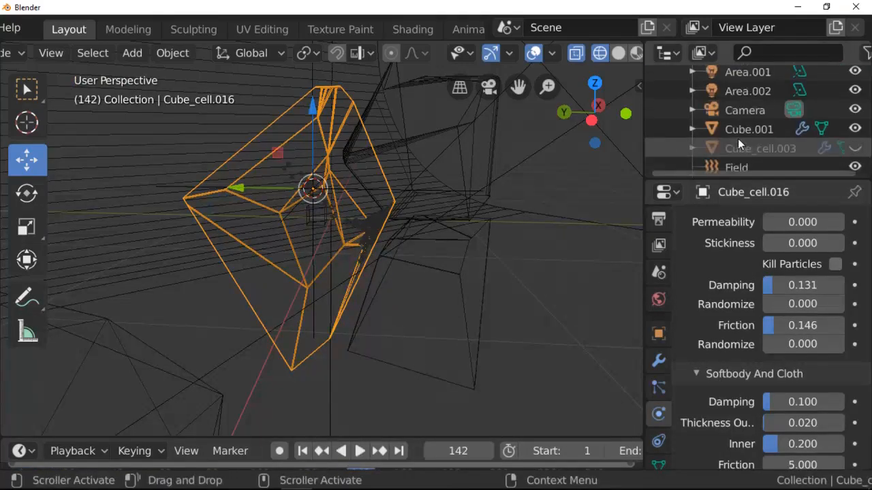
pyautogui.scroll(-2, 737, 136)
pyautogui.click(738, 118)
pyautogui.scroll(8, 799, 307)
pyautogui.click(803, 328)
pyautogui.write('.2')
pyautogui.press('Return')
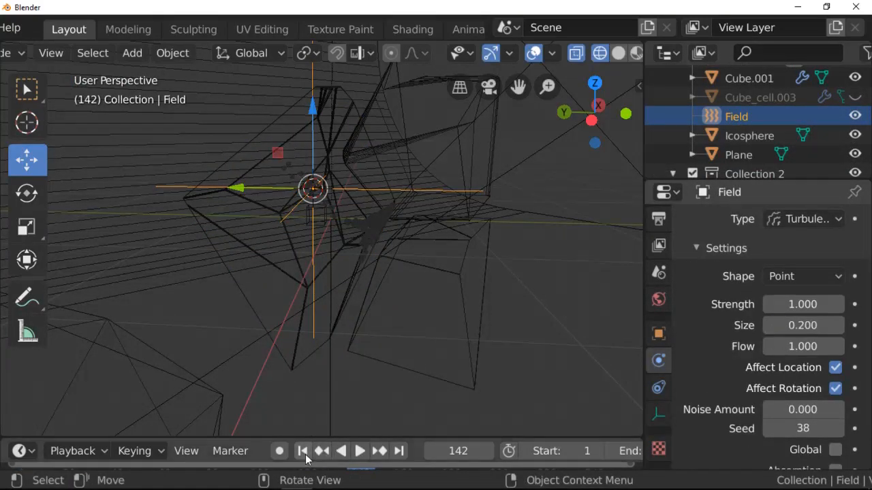
# Step: Replay the simulation from the first frame with the emitter cube selected to check the particles' spread inside the left cell
pyautogui.click(304, 452)
pyautogui.click(364, 235)
pyautogui.click(319, 216)
pyautogui.press('space')
pyautogui.press('space')
pyautogui.moveTo(452, 266); pyautogui.dragTo(404, 210, button='middle')
pyautogui.press('space')
pyautogui.press('space')
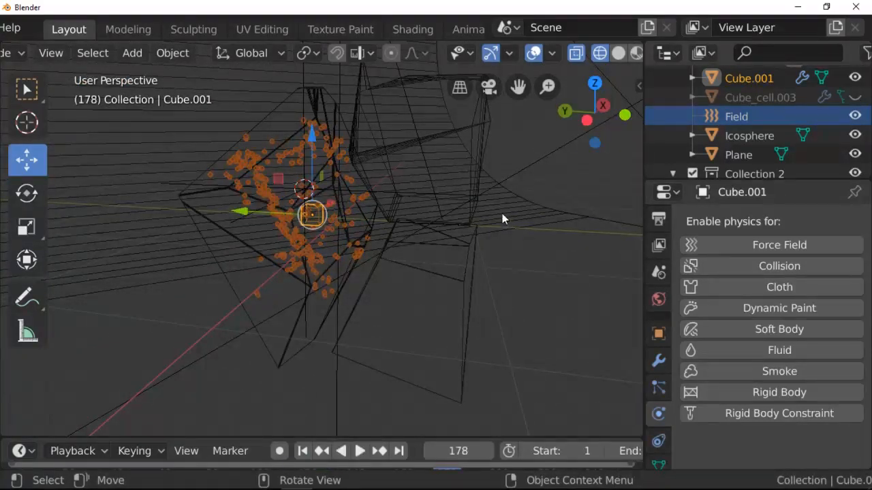
# Step: Return to the first frame, then duplicate the emitter cube along Y and raise it into the upper glass cell
pyautogui.moveTo(502, 218); pyautogui.dragTo(352, 364, button='middle')
pyautogui.hotkey('shift', 'Left')
pyautogui.hotkey('shift', 'd')
pyautogui.press('y')
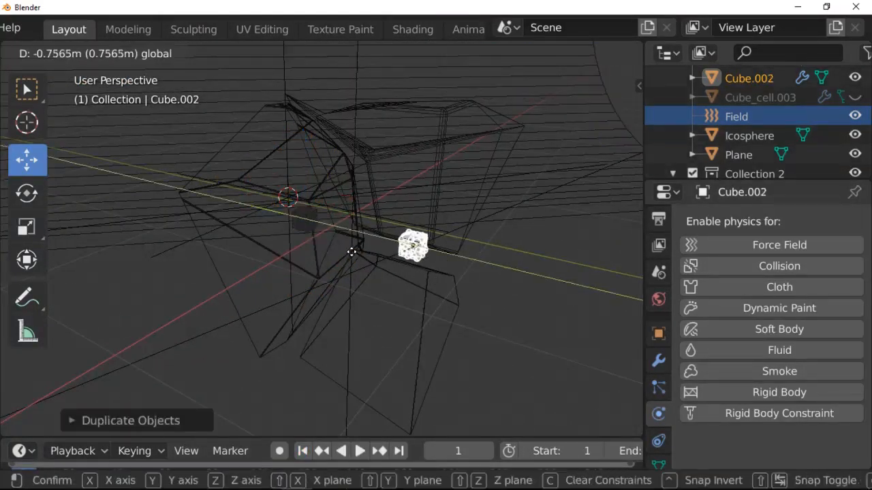
pyautogui.moveTo(352, 252); pyautogui.dragTo(353, 252)
pyautogui.moveTo(420, 168); pyautogui.dragTo(424, 131)
pyautogui.moveTo(436, 147); pyautogui.dragTo(470, 167, button='middle')
# Step: Enable collision on the upper glass cell with particle Damping 0.154 and Friction 0.138, and play the simulation
pyautogui.click(502, 183)
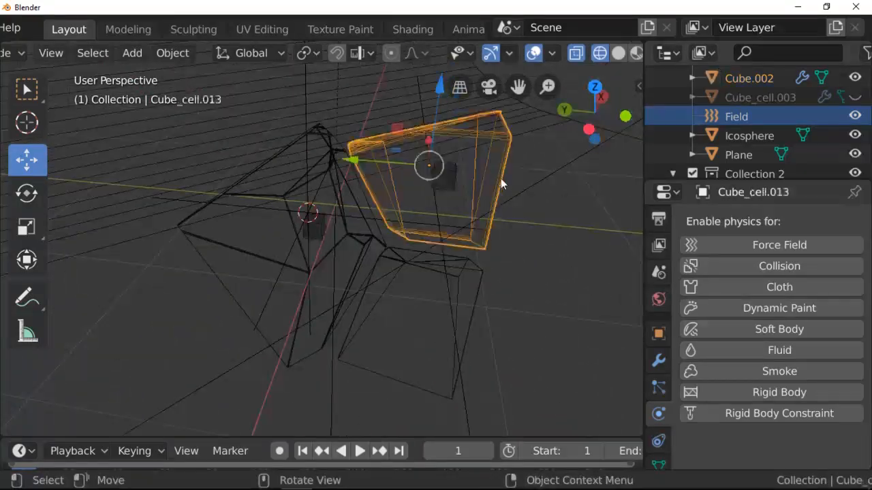
pyautogui.click(781, 273)
pyautogui.scroll(-6, 782, 277)
pyautogui.scroll(-2, 825, 380)
pyautogui.moveTo(823, 385); pyautogui.dragTo(836, 385)
pyautogui.scroll(-2, 778, 381)
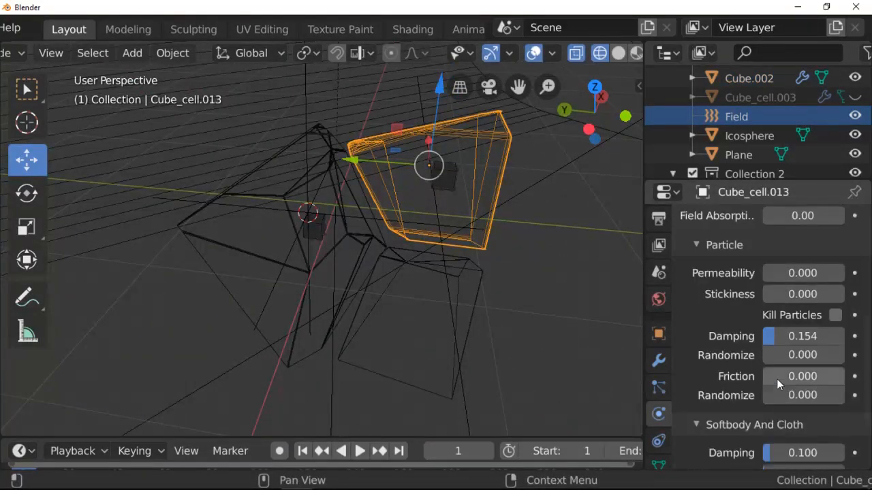
pyautogui.press('space')
pyautogui.press('space')
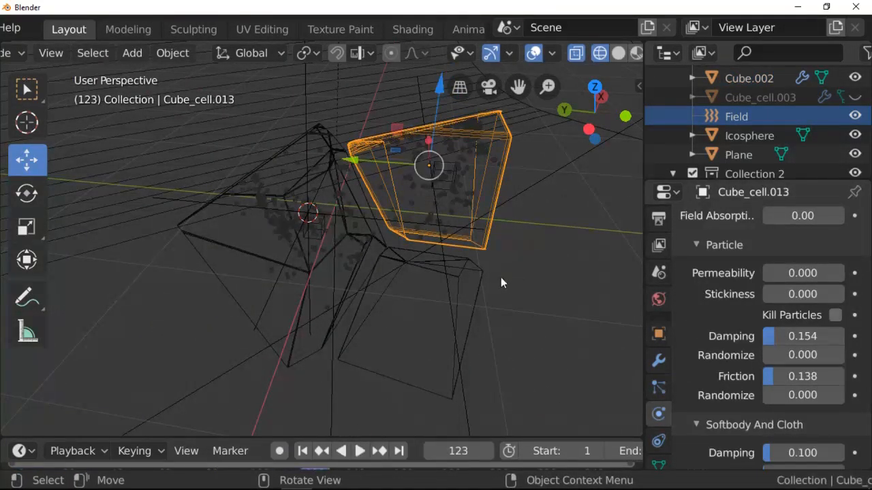
# Step: At the first frame, duplicate the upper emitter cube, lower it into the bottom glass cell and shift it along X
pyautogui.hotkey('shift', 'Left')
pyautogui.click(445, 183)
pyautogui.hotkey('shift', 'd')
pyautogui.click(468, 231)
pyautogui.moveTo(455, 102); pyautogui.dragTo(451, 258)
pyautogui.moveTo(599, 109); pyautogui.dragTo(507, 90)
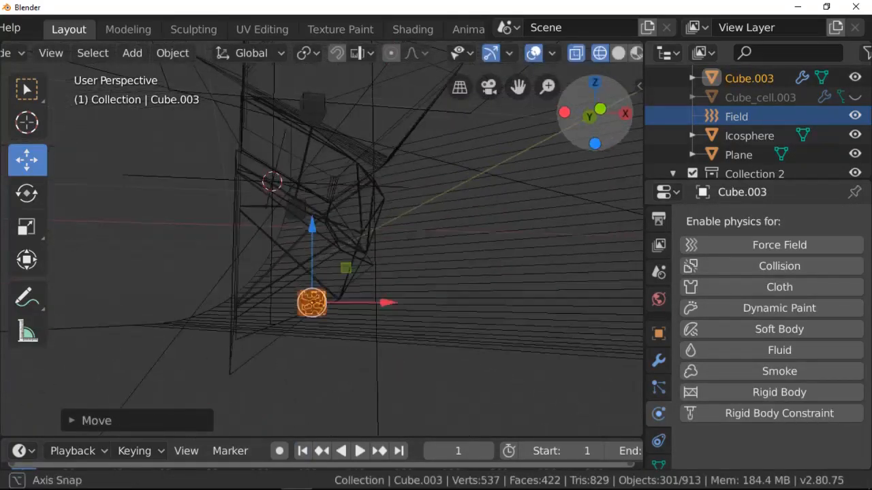
pyautogui.moveTo(387, 301); pyautogui.dragTo(334, 297)
pyautogui.moveTo(594, 109); pyautogui.dragTo(636, 111)
# Step: Enable collision on the bottom glass cell with Damping 0.185, Friction 0.146 and friction Randomize 0.038, and play the simulation
pyautogui.click(480, 310)
pyautogui.click(779, 265)
pyautogui.scroll(-8, 783, 354)
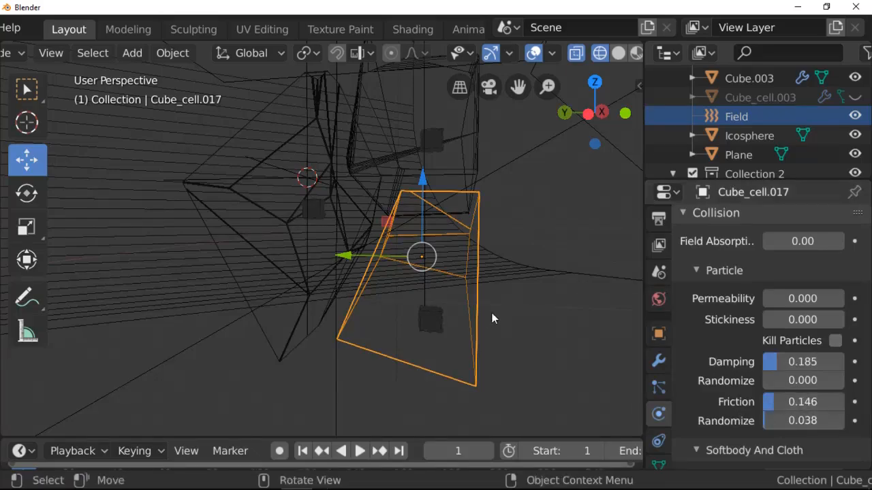
pyautogui.click(432, 320)
pyautogui.press('space')
pyautogui.press('space')
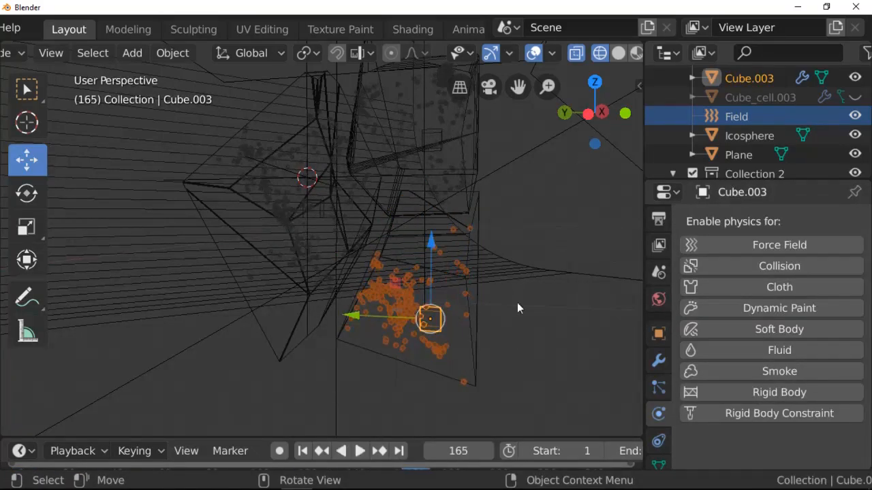
# Step: Switch the viewport to rendered shading to show the particle-filled glass cells
pyautogui.hotkey('shift', 'z')
pyautogui.click(636, 53)
pyautogui.moveTo(613, 97); pyautogui.dragTo(574, 110)
pyautogui.scroll(-2, 587, 55)
pyautogui.click(608, 53)
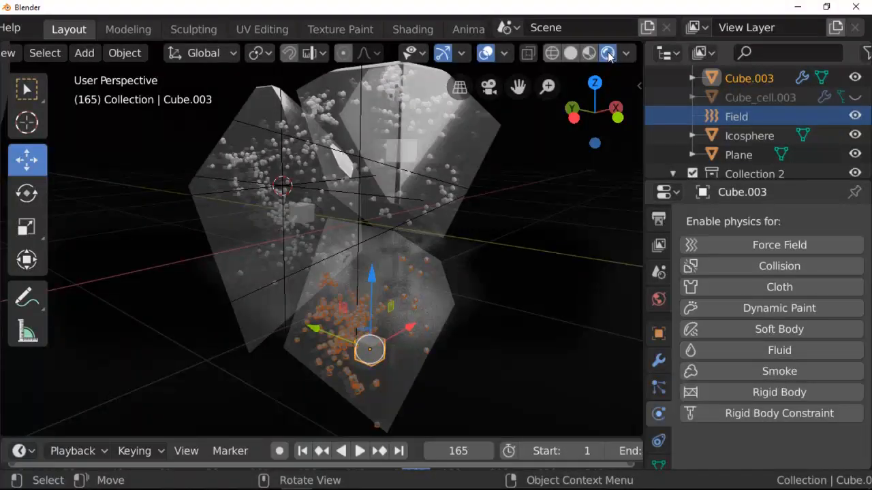
# Step: Give the icosphere a new material with an Emission surface in pale pink
pyautogui.scroll(-3, 286, 244)
pyautogui.click(80, 242)
pyautogui.click(658, 413)
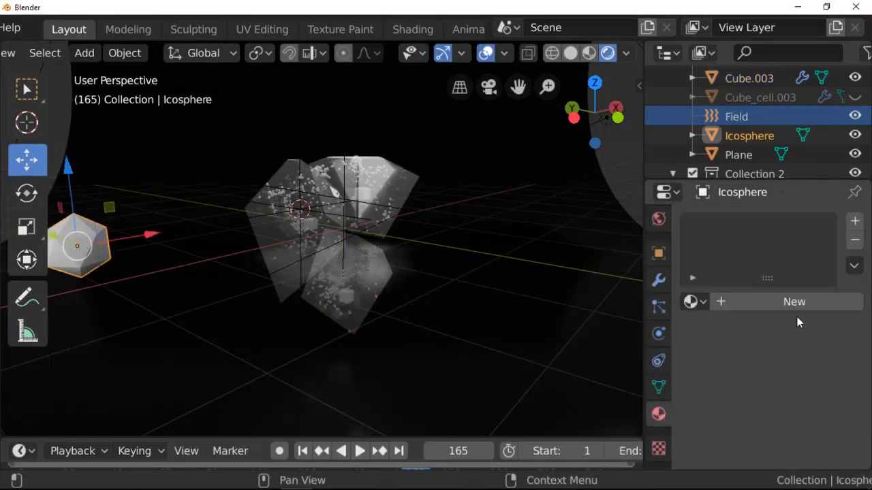
pyautogui.click(794, 302)
pyautogui.scroll(-2, 808, 362)
pyautogui.click(818, 340)
pyautogui.click(671, 92)
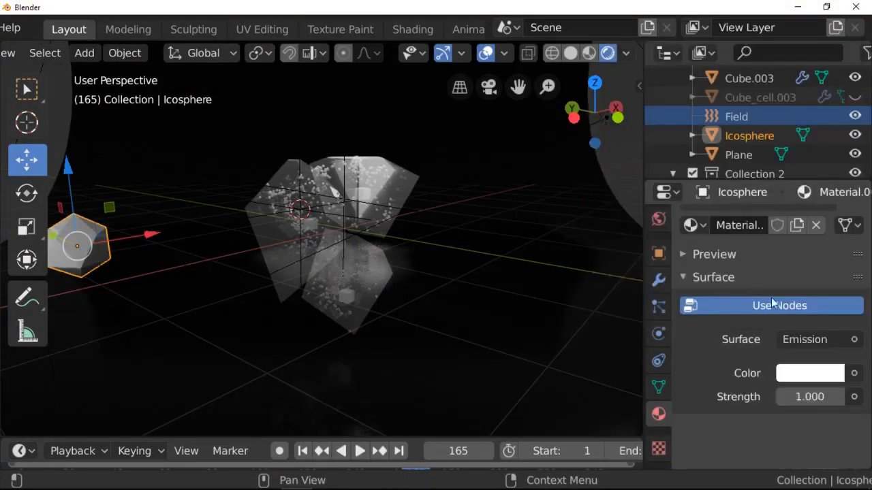
pyautogui.click(800, 375)
pyautogui.click(745, 193)
pyautogui.scroll(4, 440, 327)
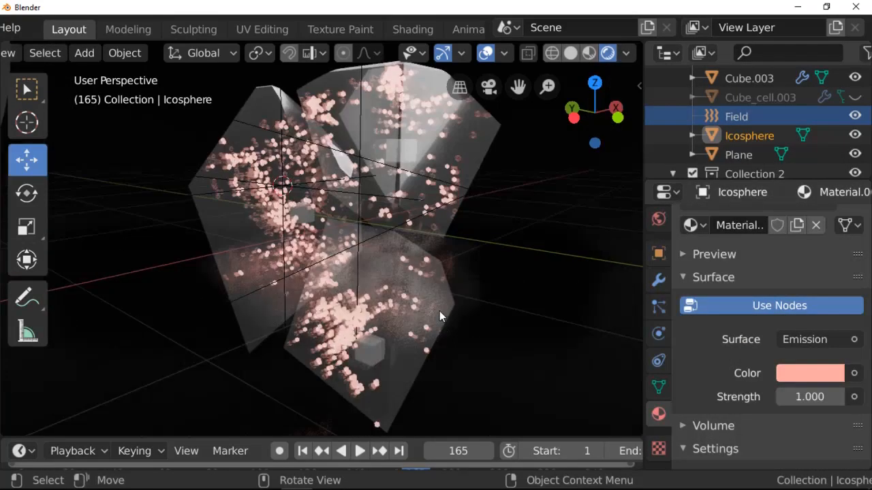
# Step: Enable Bloom in the Eevee render settings and view the glowing particles from another angle
pyautogui.scroll(5, 665, 273)
pyautogui.click(658, 260)
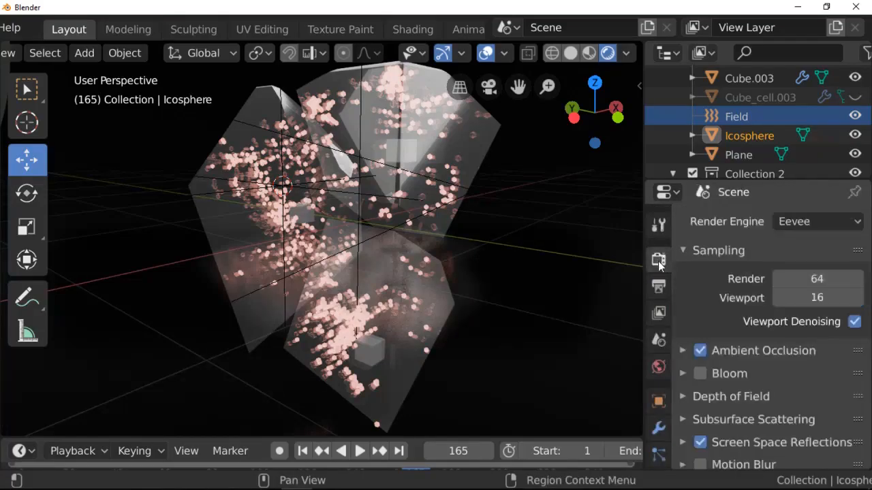
pyautogui.scroll(-1, 706, 348)
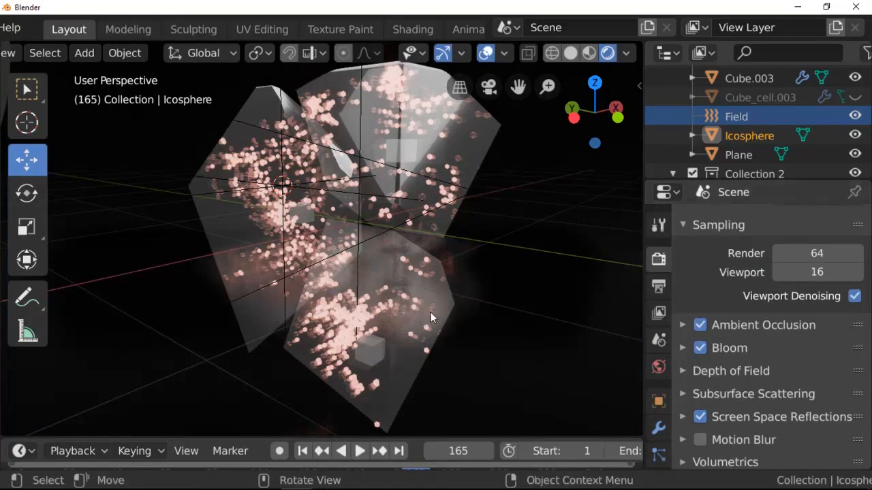
pyautogui.moveTo(594, 112); pyautogui.dragTo(390, 253)
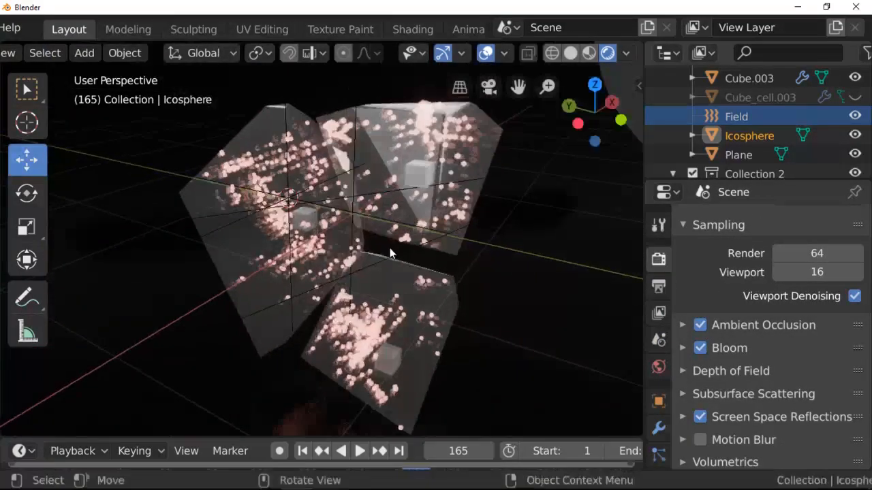
# Step: Move the icosphere into a separate collection and exclude that collection from the view layer
pyautogui.scroll(-3, 390, 253)
pyautogui.press('m')
pyautogui.click(156, 312)
pyautogui.click(156, 321)
pyautogui.scroll(-3, 698, 128)
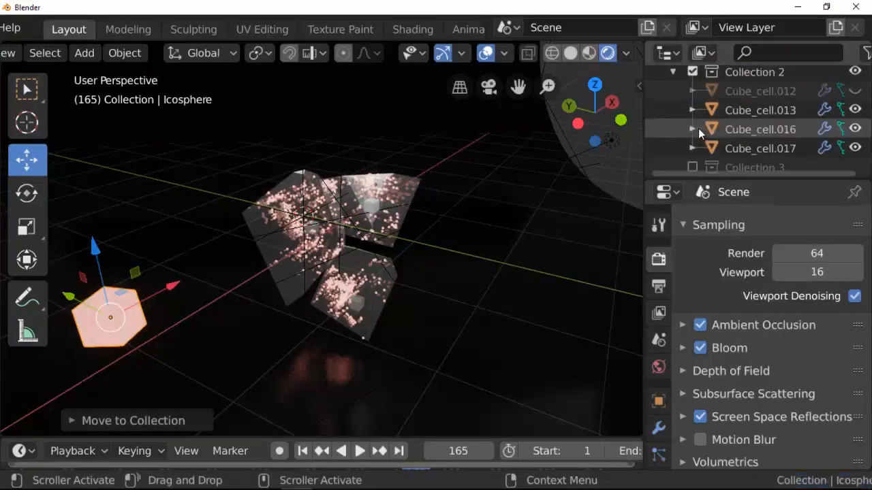
pyautogui.scroll(-2, 698, 128)
# Step: Play the animation in rendered shading to examine the glowing particles moving inside the glass cells
pyautogui.scroll(5, 503, 260)
pyautogui.press('space')
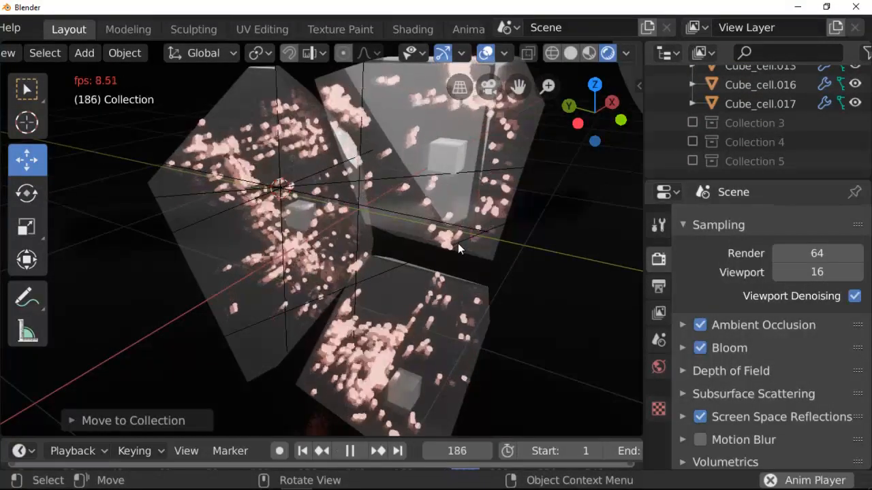
pyautogui.press('space')
pyautogui.moveTo(585, 112); pyautogui.dragTo(545, 204)
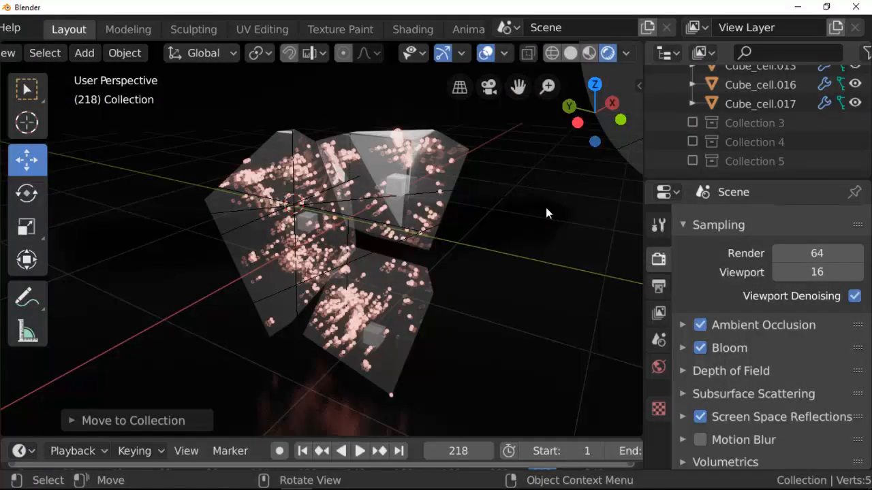
# Step: Re-enable Collection 5, set the icosphere material's emission strength to 1.7, and exclude the collection from the view layer again
pyautogui.click(693, 161)
pyautogui.scroll(-1, 727, 145)
pyautogui.click(749, 161)
pyautogui.click(658, 435)
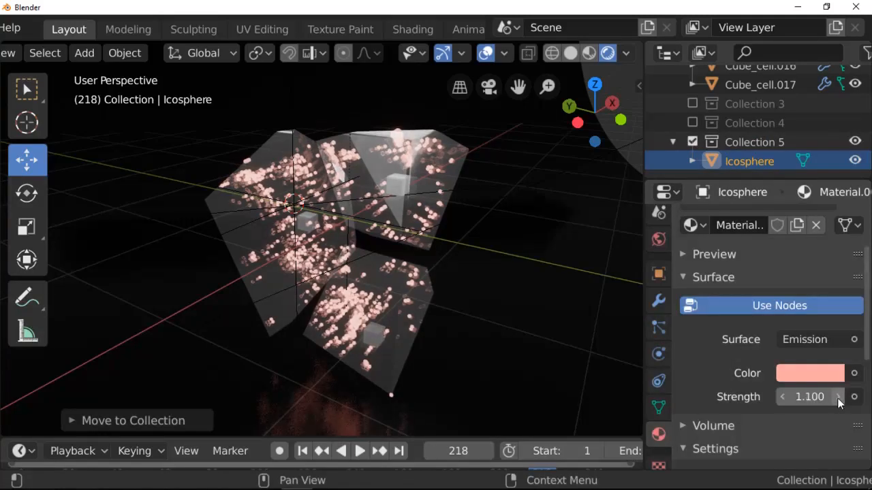
pyautogui.moveTo(839, 399); pyautogui.dragTo(857, 399)
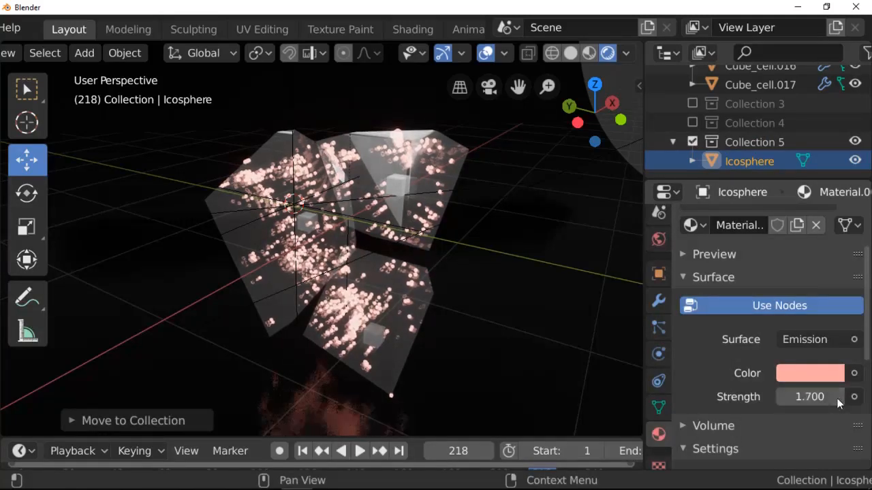
pyautogui.click(692, 141)
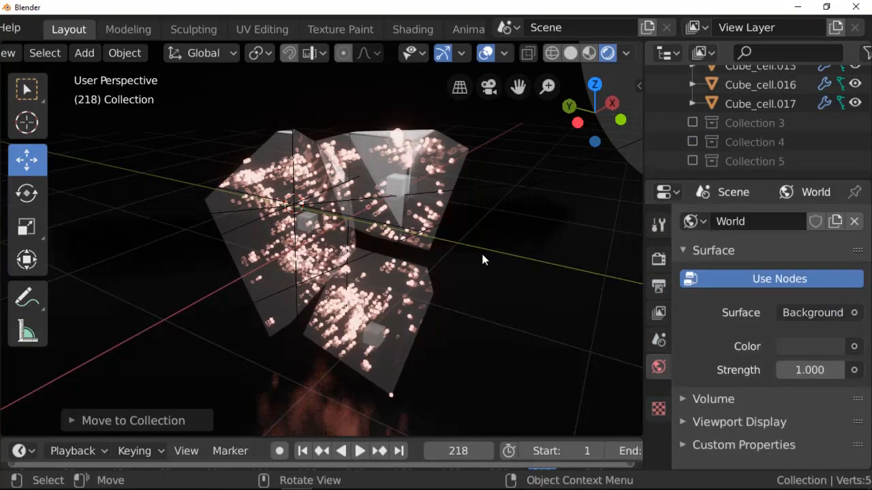
# Step: View the scene through the camera and unhide the stone block Cube_cell.012 and the frame Cube_cell.003
pyautogui.press('KP_0')
pyautogui.scroll(2, 804, 134)
pyautogui.click(854, 95)
pyautogui.scroll(1, 827, 128)
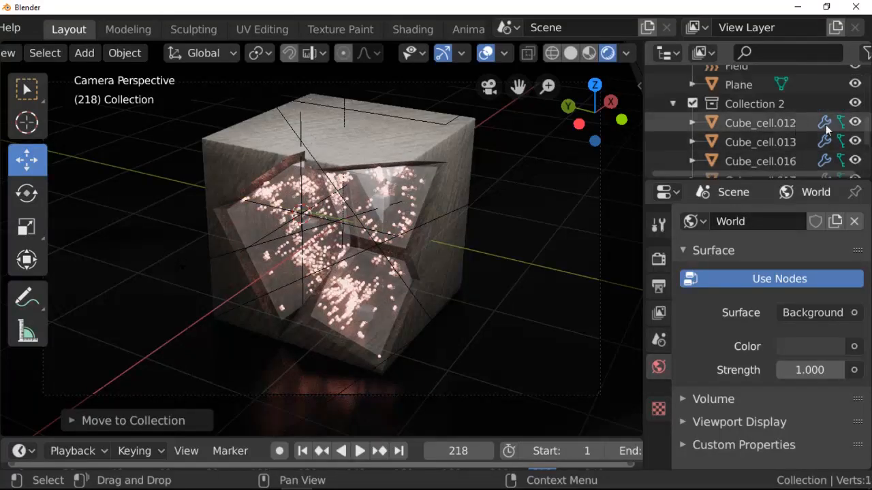
pyautogui.scroll(3, 825, 124)
pyautogui.click(854, 96)
pyautogui.scroll(5, 783, 123)
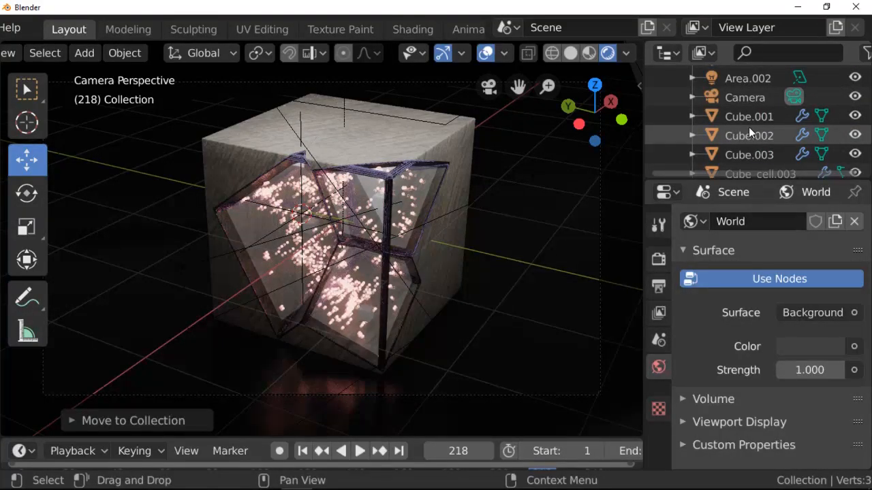
# Step: Hide the stone block Cube_cell.012 and switch the viewport to solid shading
pyautogui.click(416, 138)
pyautogui.press('h')
pyautogui.click(570, 53)
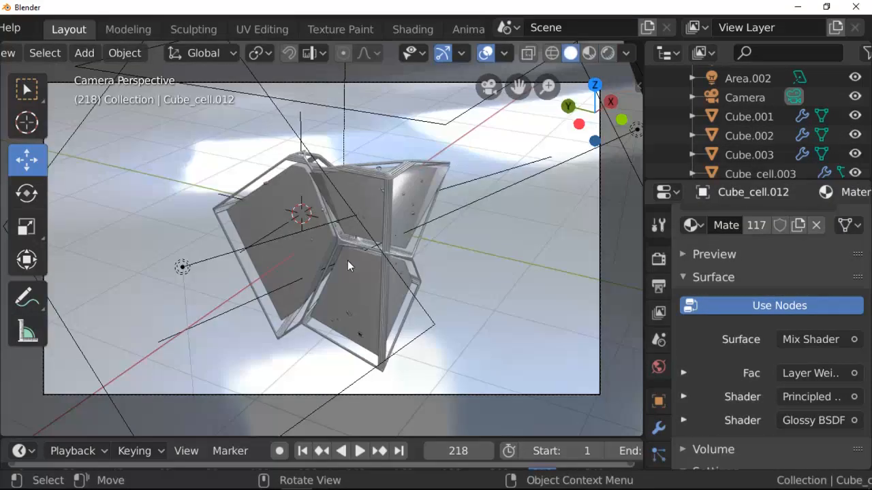
# Step: Assign a Principled Volume shader to the glass material of Cube_cell.016 and return to rendered shading
pyautogui.scroll(-5, 736, 350)
pyautogui.scroll(-5, 660, 436)
pyautogui.scroll(-2, 748, 358)
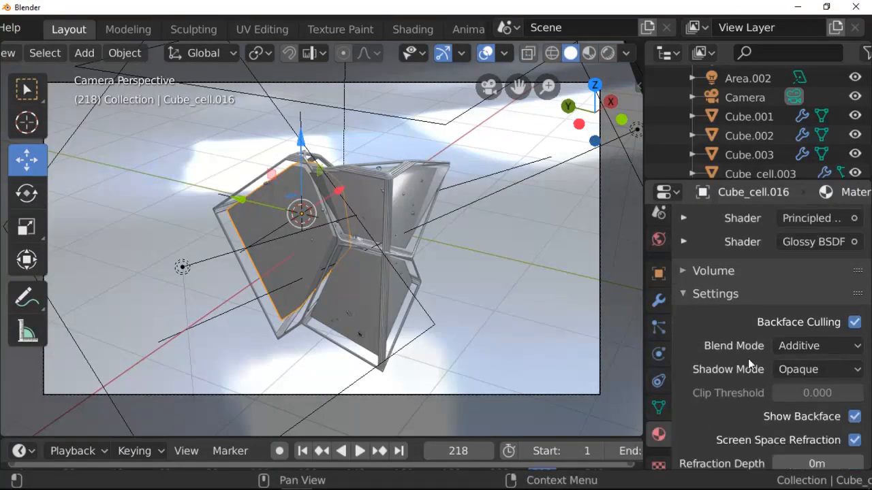
pyautogui.click(743, 272)
pyautogui.click(824, 297)
pyautogui.click(744, 88)
pyautogui.hotkey('shift', 'z')
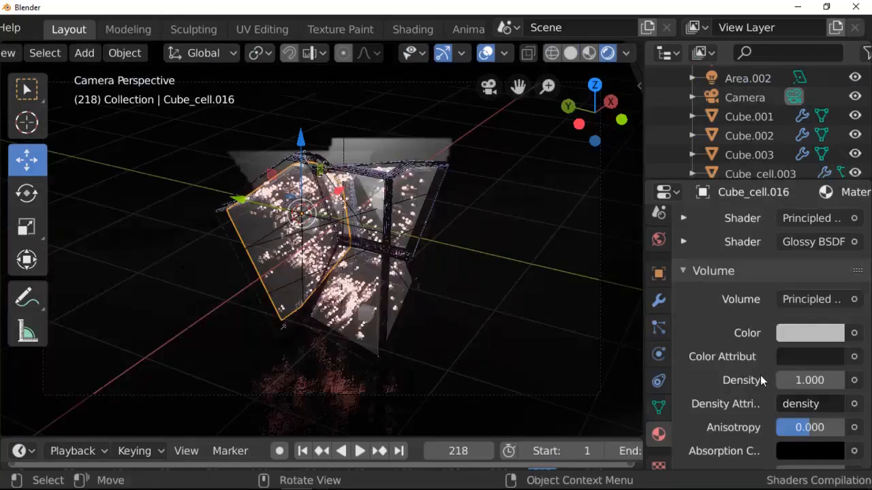
# Step: Set the glass material's volume density to 0.02 and its volume color to white
pyautogui.scroll(-3, 804, 337)
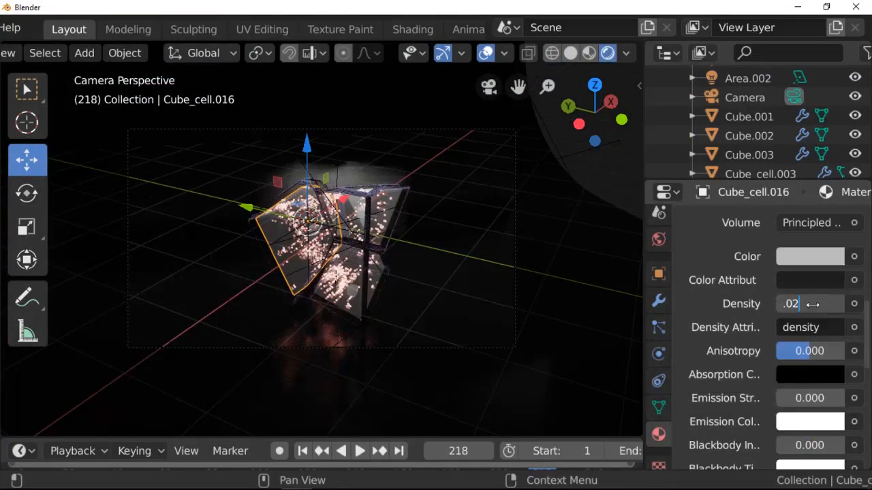
pyautogui.press('Return')
pyautogui.scroll(3, 487, 322)
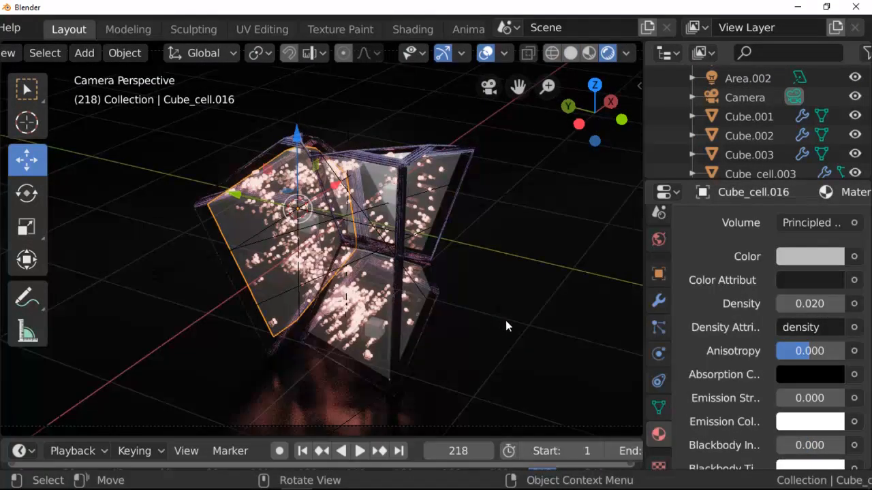
pyautogui.click(812, 255)
pyautogui.moveTo(828, 61); pyautogui.dragTo(828, 23)
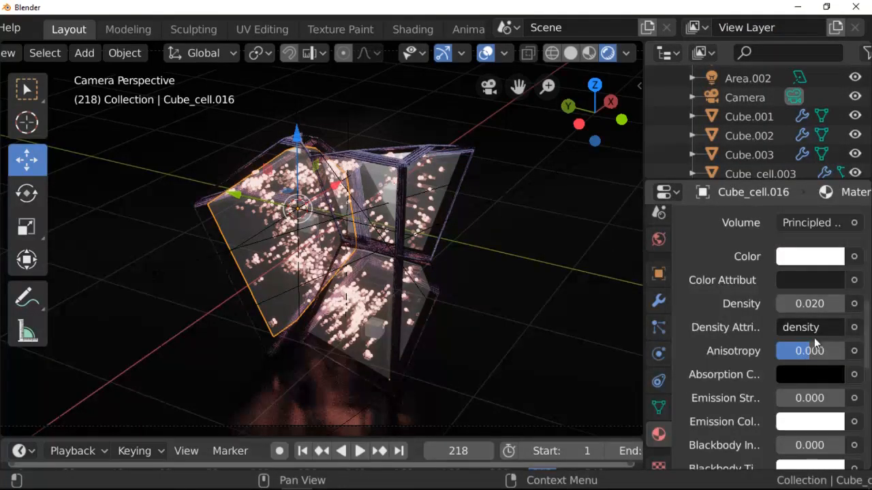
# Step: Unhide the stone block Cube_cell.012 and switch the viewport to solid shading
pyautogui.scroll(-5, 833, 120)
pyautogui.click(855, 123)
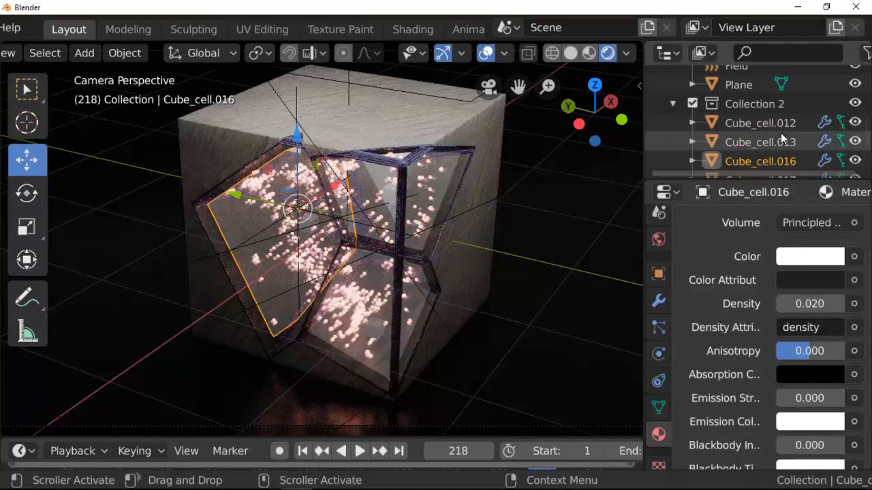
pyautogui.click(567, 57)
# Step: Widen the 3D viewport, render a still image of the current frame, and minimize the render window after checking it
pyautogui.scroll(-3, 108, 26)
pyautogui.scroll(3, 30, 25)
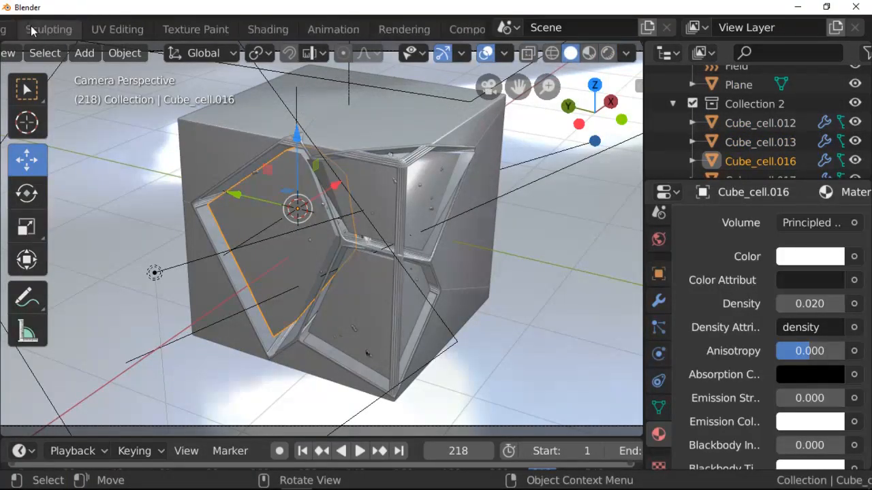
pyautogui.scroll(-5, 30, 25)
pyautogui.moveTo(644, 272); pyautogui.dragTo(702, 216)
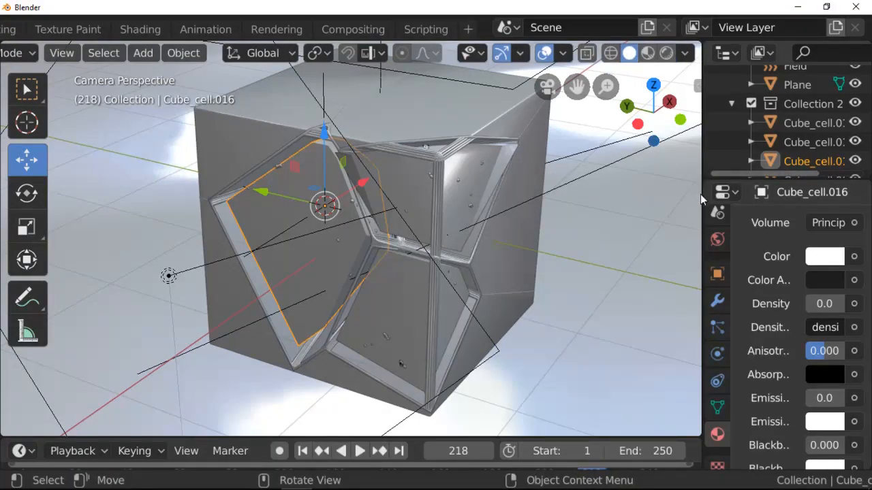
pyautogui.moveTo(700, 195); pyautogui.dragTo(746, 217)
pyautogui.scroll(5, 15, 34)
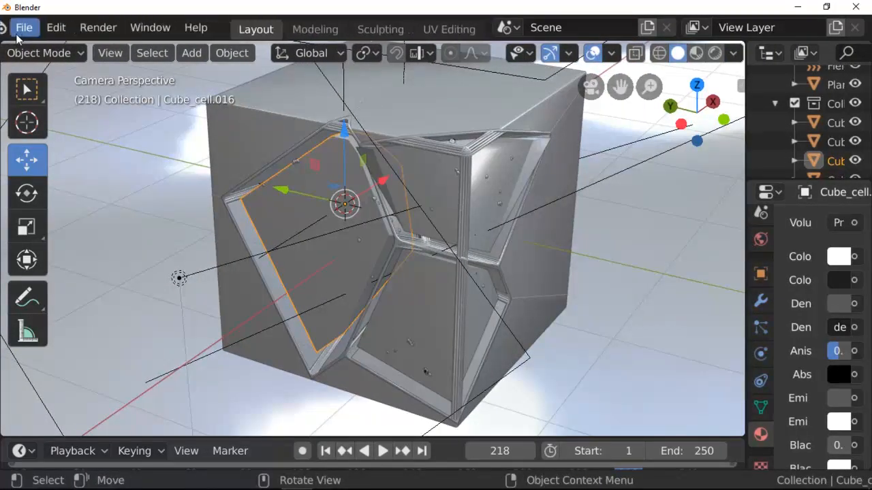
pyautogui.scroll(-1, 11, 34)
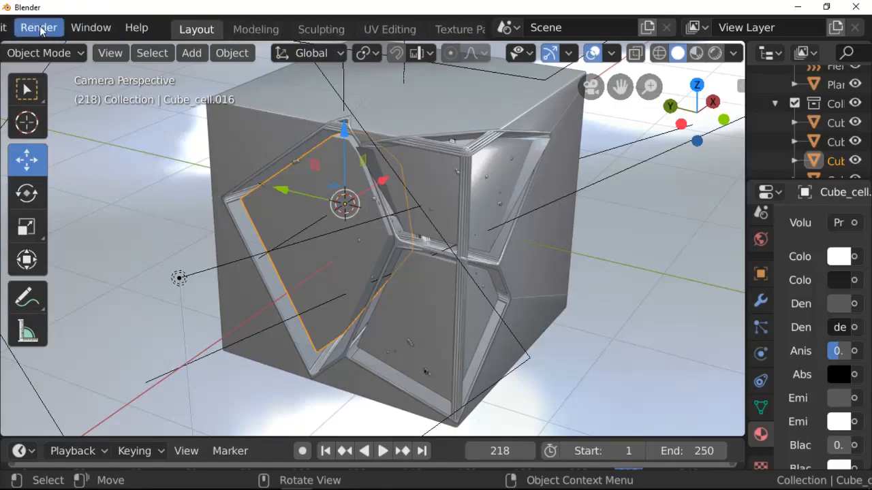
pyautogui.click(39, 27)
pyautogui.click(62, 42)
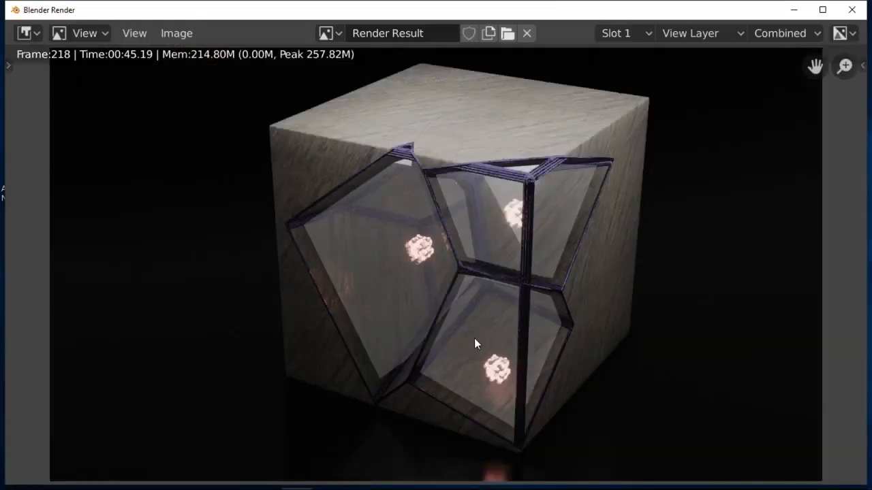
pyautogui.click(794, 11)
# Step: Add a Solidify modifier above the Bevel on Cube_cell.017, with 0.02 m thickness and inner and outer crease 0.5
pyautogui.click(370, 358)
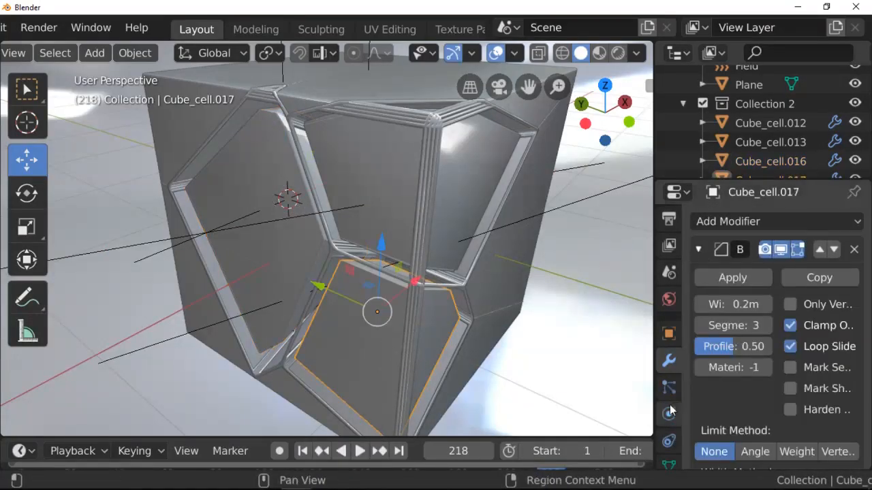
pyautogui.click(698, 249)
pyautogui.click(710, 221)
pyautogui.scroll(-5, 450, 375)
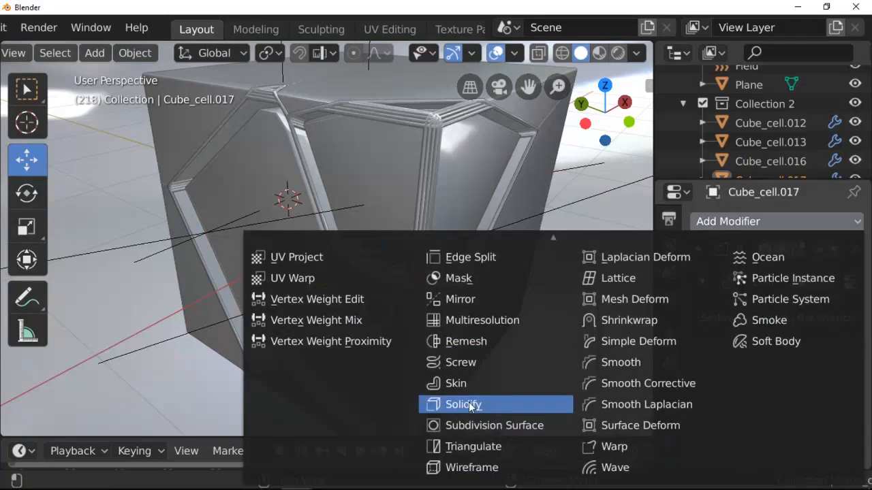
pyautogui.click(460, 403)
pyautogui.click(820, 358)
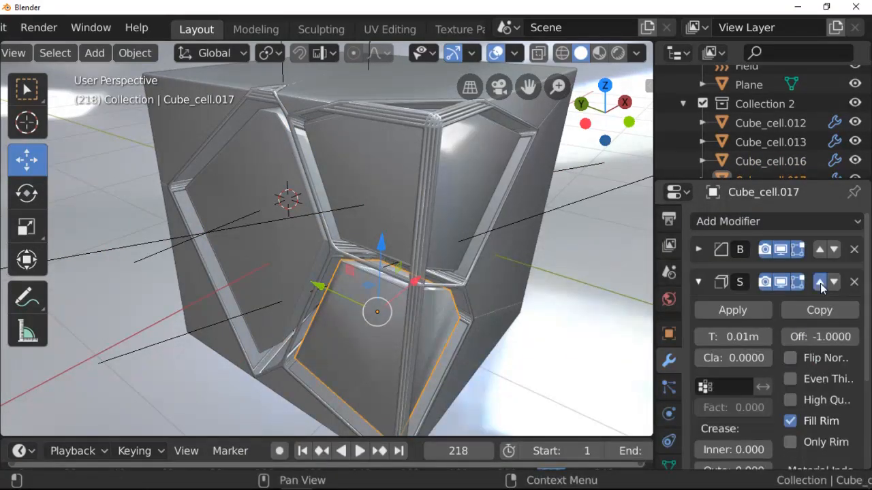
pyautogui.click(820, 283)
pyautogui.click(767, 305)
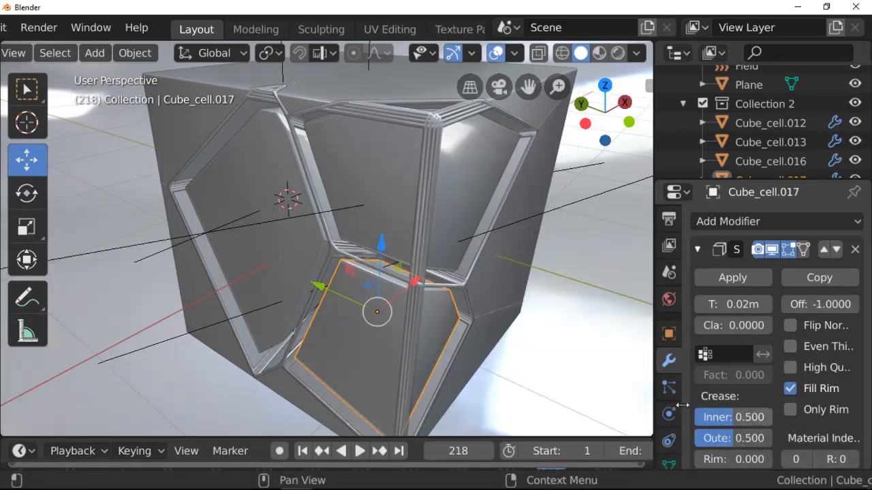
# Step: Bake the particle cache of the Cube.003 emitter in wireframe shading and play the simulation
pyautogui.click(618, 53)
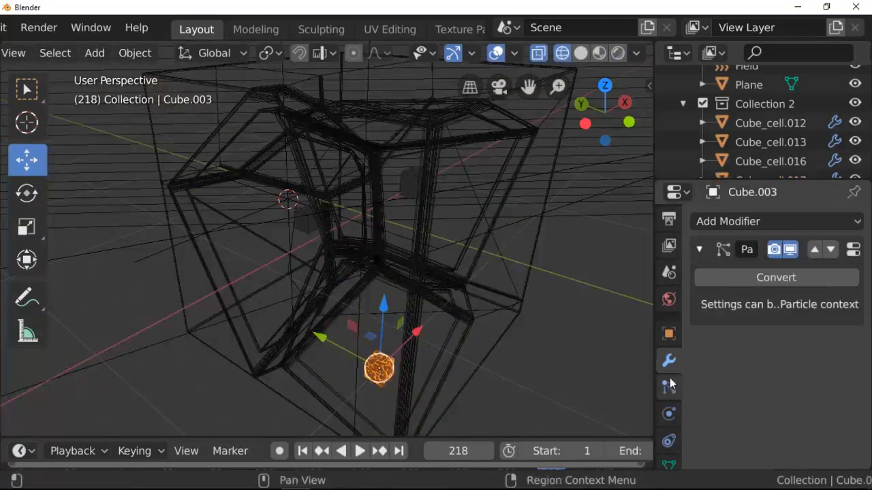
pyautogui.click(668, 387)
pyautogui.scroll(5, 752, 375)
pyautogui.click(722, 341)
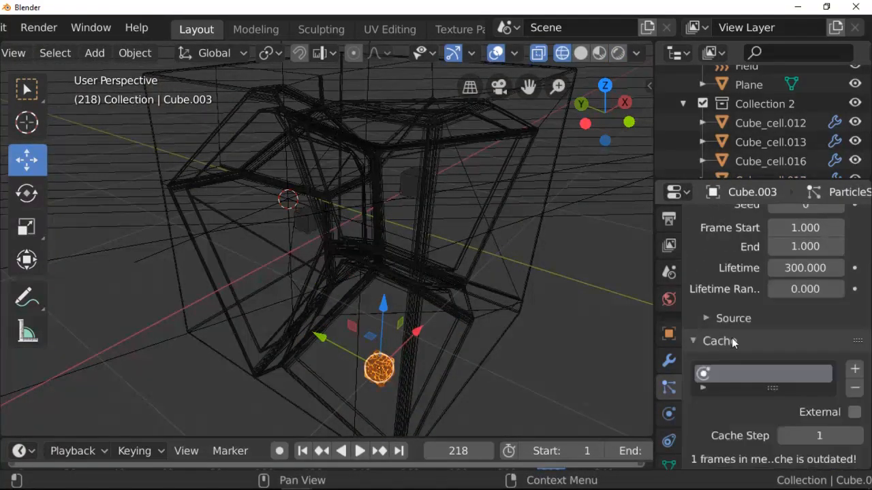
pyautogui.scroll(-7, 749, 354)
pyautogui.click(766, 365)
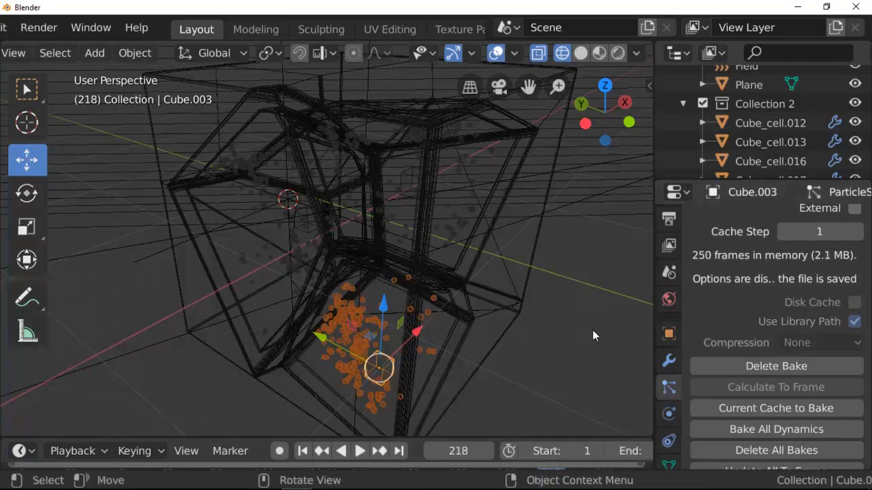
pyautogui.press('space')
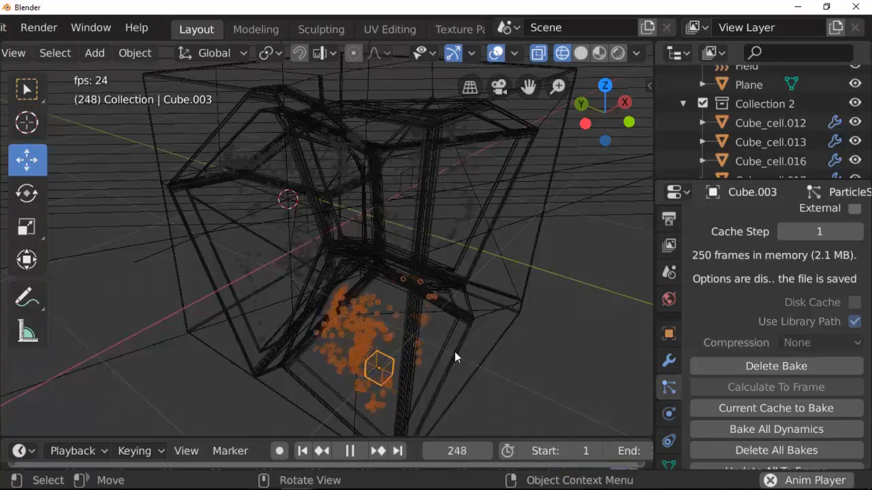
pyautogui.press('space')
# Step: Set the turbulence force field's flow to 1.5 and play the simulation
pyautogui.scroll(4, 756, 126)
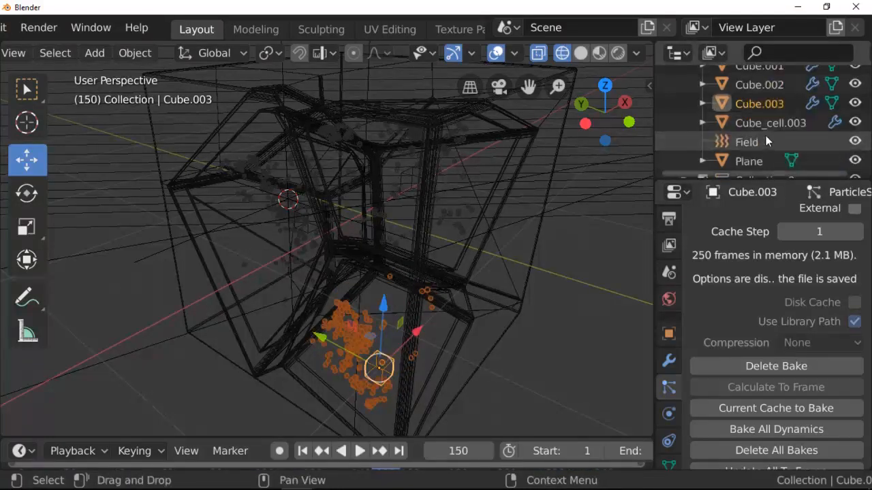
pyautogui.click(750, 140)
pyautogui.scroll(-1, 767, 338)
pyautogui.click(839, 400)
pyautogui.click(839, 400)
pyautogui.click(839, 400)
pyautogui.click(840, 399)
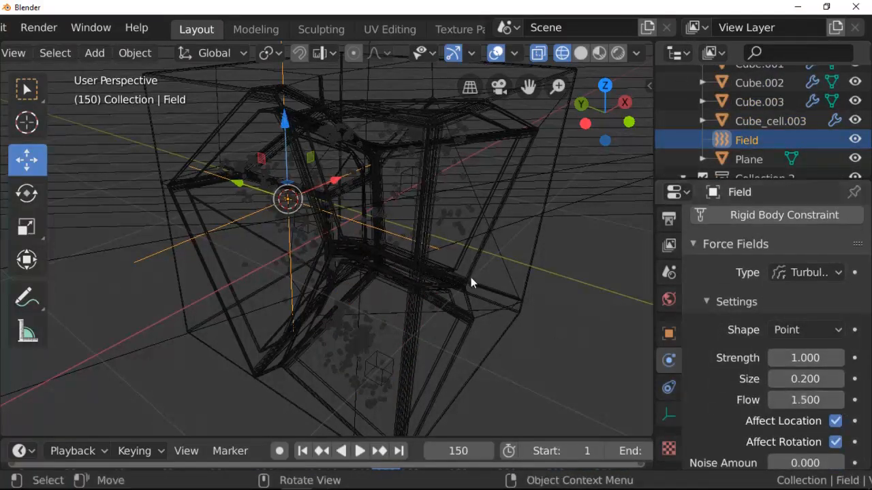
pyautogui.press('space')
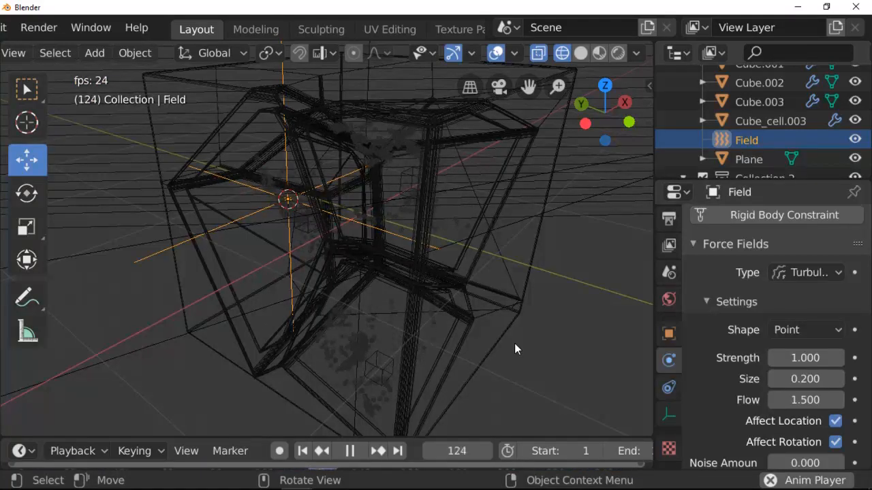
pyautogui.press('space')
# Step: Return to the first frame, reposition the Cube.001 emitter lower inside its glass cell, and bake its particle cache
pyautogui.click(308, 224)
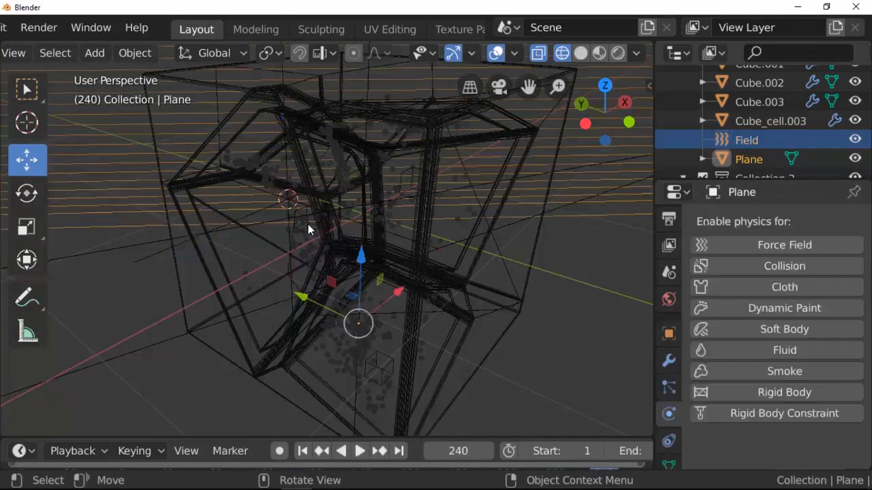
pyautogui.click(308, 224)
pyautogui.click(305, 452)
pyautogui.moveTo(351, 201); pyautogui.dragTo(319, 226)
pyautogui.moveTo(603, 114); pyautogui.dragTo(563, 123)
pyautogui.click(669, 387)
pyautogui.click(773, 366)
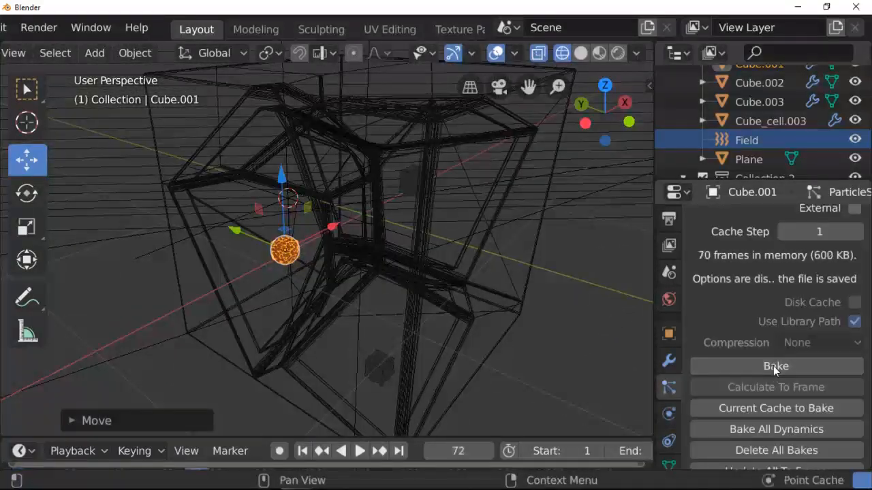
# Step: Move the Cube.002 emitter slightly down inside its cell, bake its particle cache, and play the result
pyautogui.click(415, 182)
pyautogui.moveTo(418, 111); pyautogui.dragTo(422, 114)
pyautogui.click(756, 363)
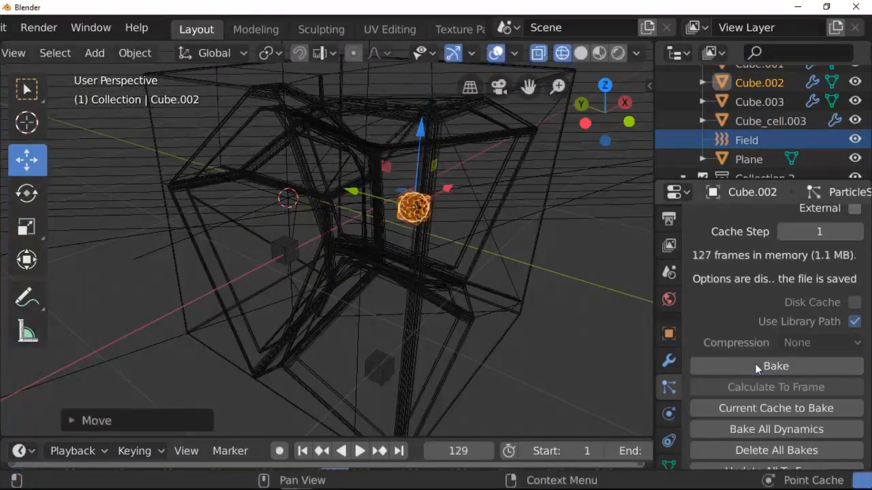
pyautogui.press('space')
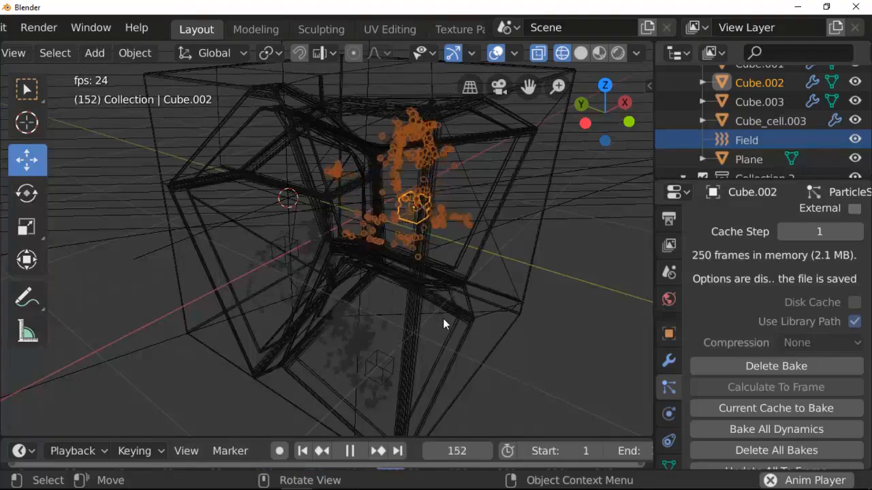
pyautogui.press('space')
# Step: Move the turbulence force field along Y to about -0.205, play the simulation, and check the result in rendered shading
pyautogui.click(289, 197)
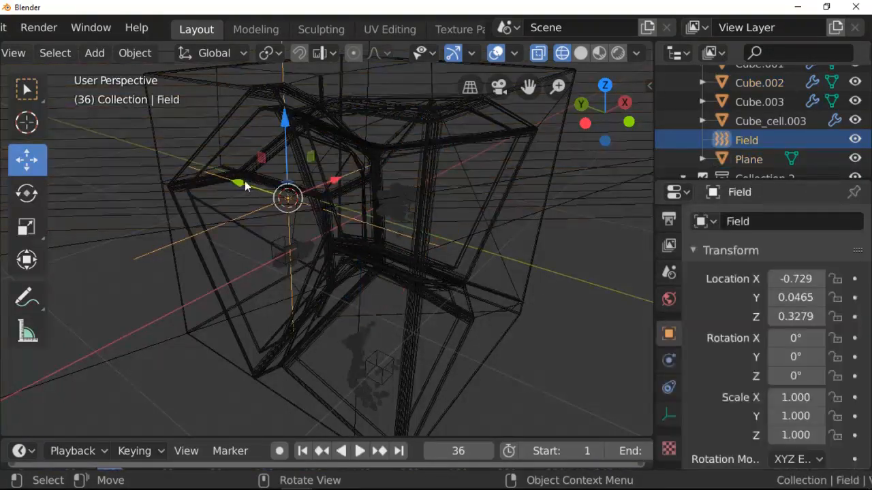
pyautogui.moveTo(245, 181); pyautogui.dragTo(278, 193)
pyautogui.press('space')
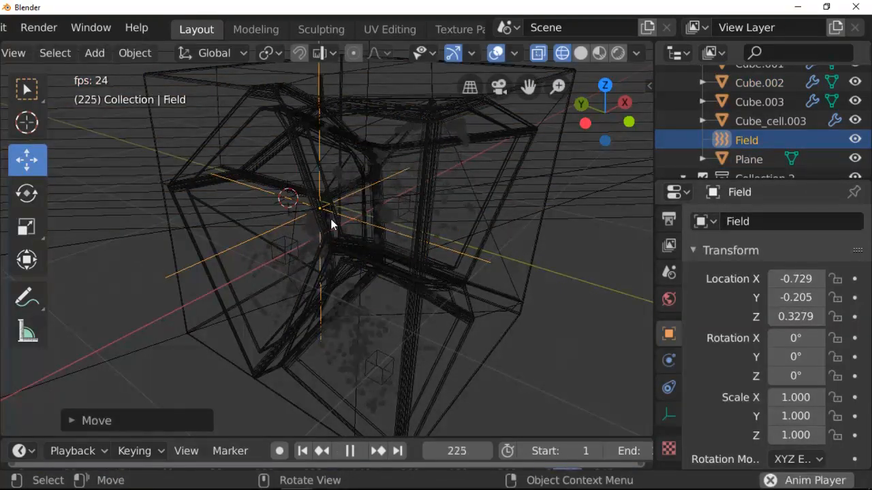
pyautogui.press('space')
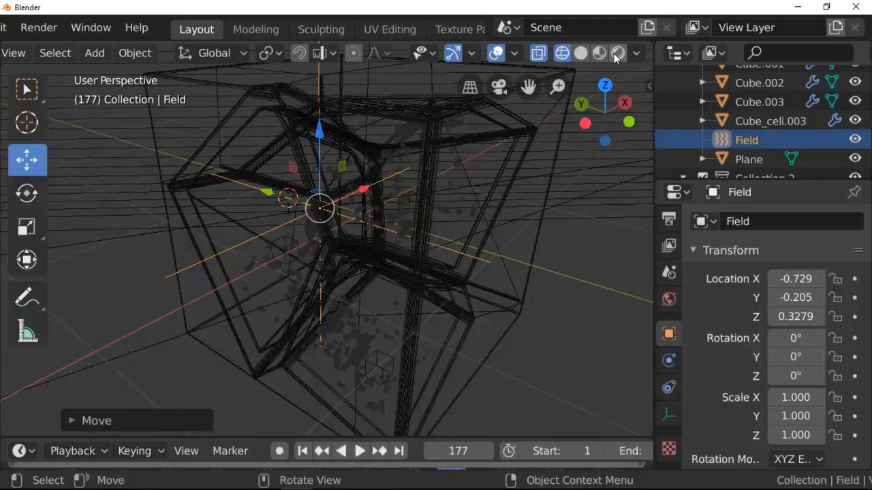
pyautogui.click(617, 52)
pyautogui.click(581, 54)
pyautogui.click(562, 55)
# Step: Add a second force field in wireframe view, place it outside the cube at X -1.8, and replay the simulation from the start
pyautogui.moveTo(318, 131)
pyautogui.mouseDown()
pyautogui.moveTo(317, 170)
pyautogui.moveTo(159, 250)
pyautogui.mouseUp()
pyautogui.hotkey('shift', 'a')
pyautogui.moveTo(275, 391)
pyautogui.click(409, 344)
pyautogui.press('space')
pyautogui.hotkey('shift', 'Left')
pyautogui.press('space')
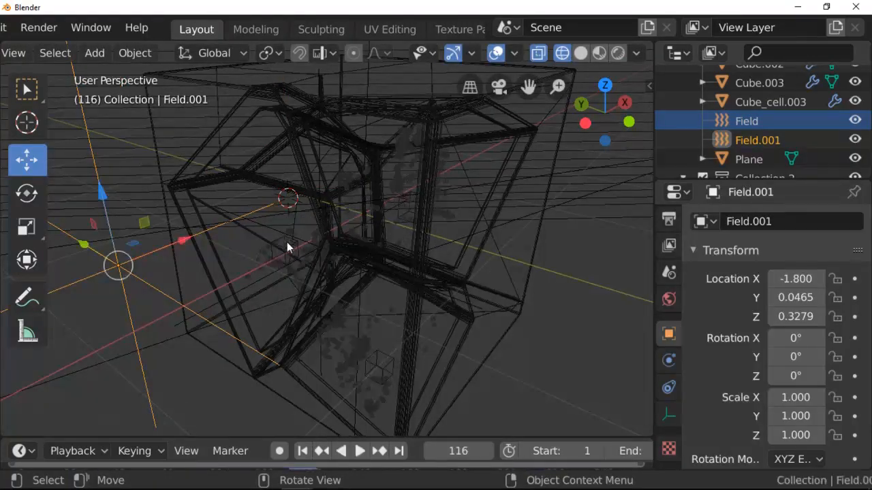
# Step: Move the Cube.001 emitter outward and higher in its cell, bake its particle cache from the first frame, and play it
pyautogui.click(287, 246)
pyautogui.moveTo(234, 229); pyautogui.dragTo(199, 209)
pyautogui.moveTo(247, 158); pyautogui.dragTo(244, 133)
pyautogui.click(302, 451)
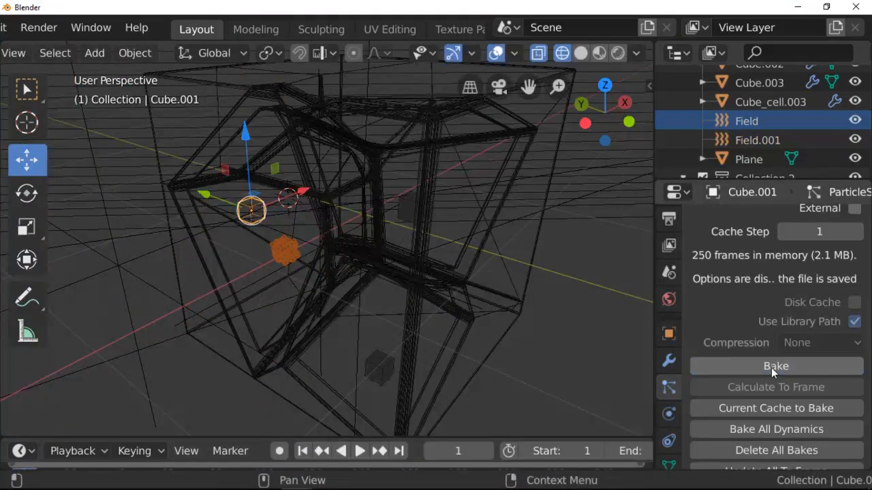
pyautogui.click(771, 368)
pyautogui.press('space')
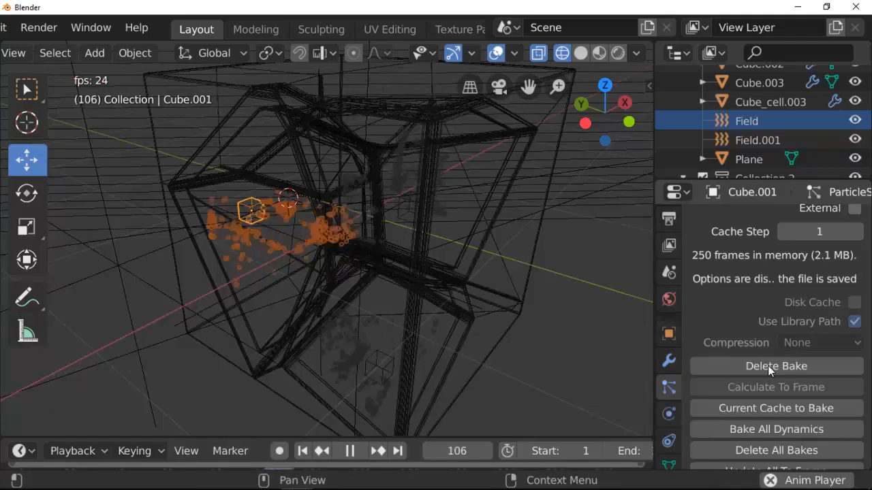
# Step: Hide the viewport overlays in rendered shading, frame the glass-celled corner of the cube, and align the camera to that view
pyautogui.press('space')
pyautogui.click(617, 53)
pyautogui.click(496, 53)
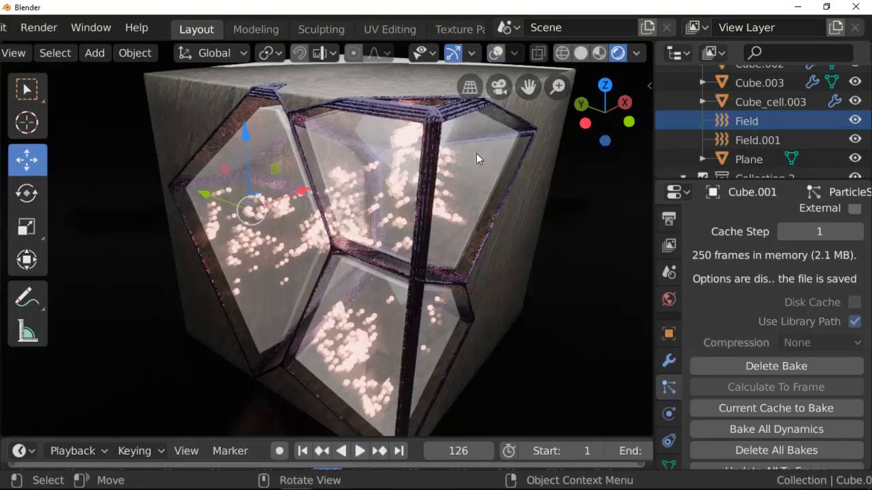
pyautogui.moveTo(603, 112); pyautogui.dragTo(540, 242)
pyautogui.press('ctrl+alt+KP_0')
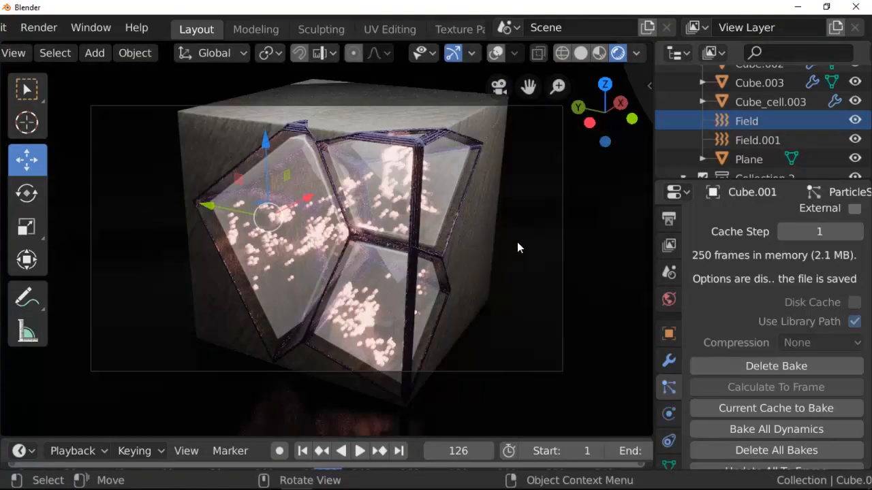
pyautogui.scroll(5, 744, 88)
# Step: Move the camera back along its local Z axis so the whole cube fits inside the frame
pyautogui.click(561, 184)
pyautogui.click(580, 53)
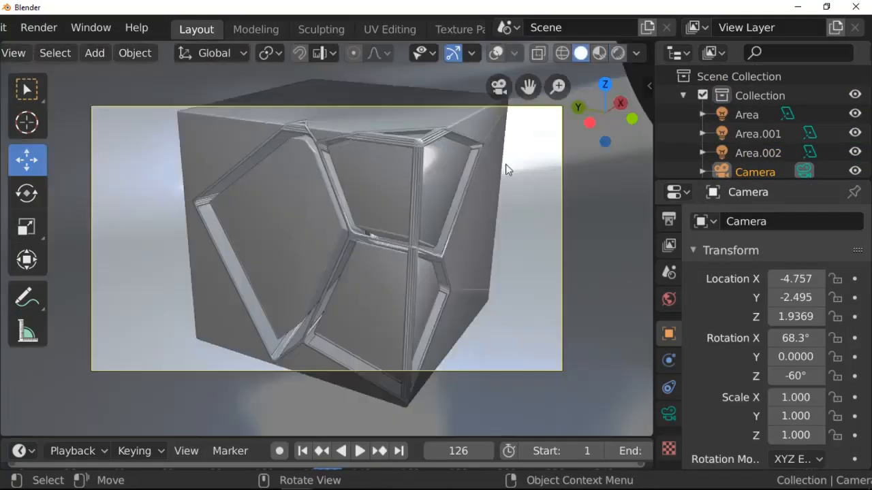
pyautogui.press('g')
pyautogui.press('z')
pyautogui.press('z')
pyautogui.click(518, 248)
# Step: Enable depth of field on the camera and pick the Cube.001 emitter as the focus object
pyautogui.click(669, 414)
pyautogui.scroll(-2, 745, 364)
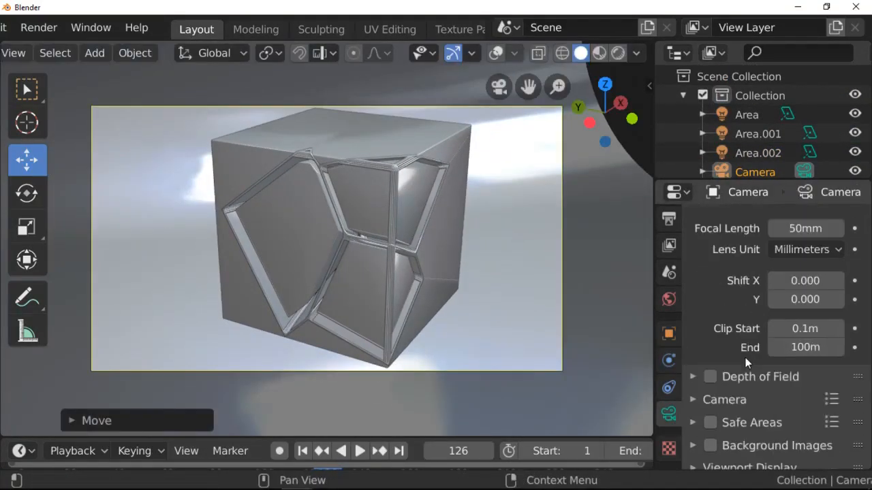
pyautogui.click(693, 376)
pyautogui.hotkey('shift', 'z')
pyautogui.click(835, 405)
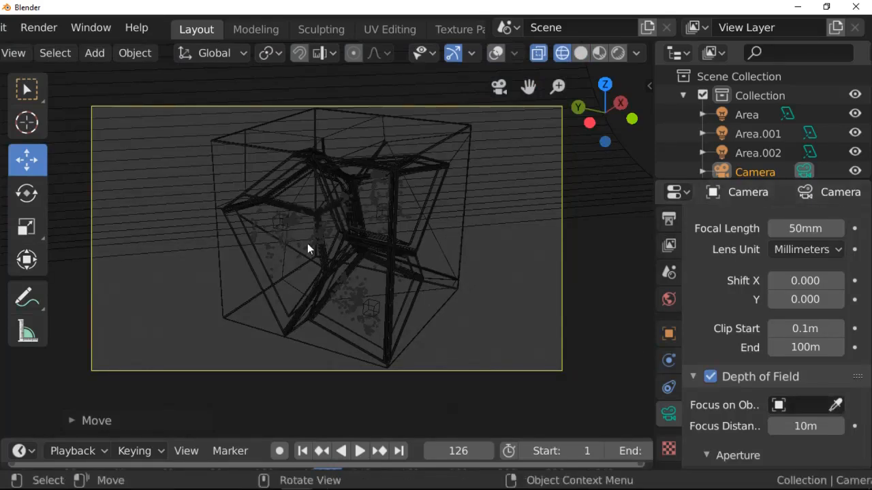
pyautogui.scroll(6, 305, 242)
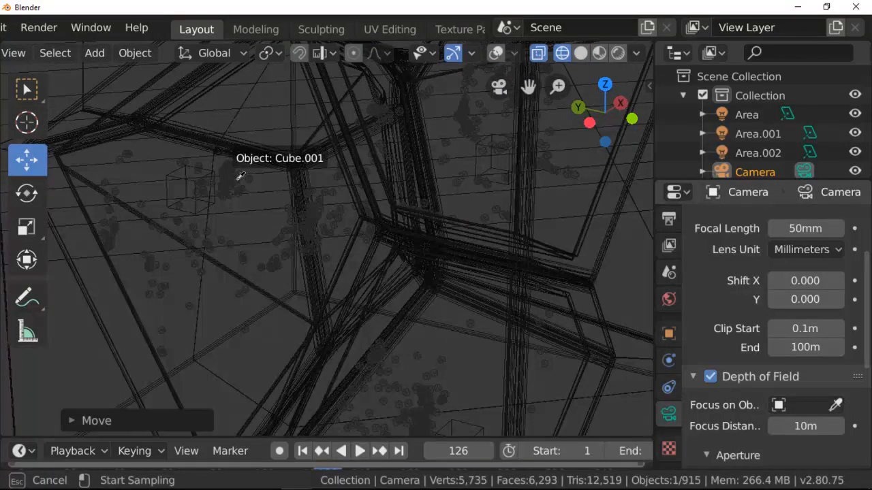
pyautogui.click(237, 179)
# Step: Turn off Show Emitter in the particle render settings of the emitter cubes
pyautogui.scroll(-4, 417, 279)
pyautogui.click(262, 212)
pyautogui.click(261, 213)
pyautogui.click(669, 386)
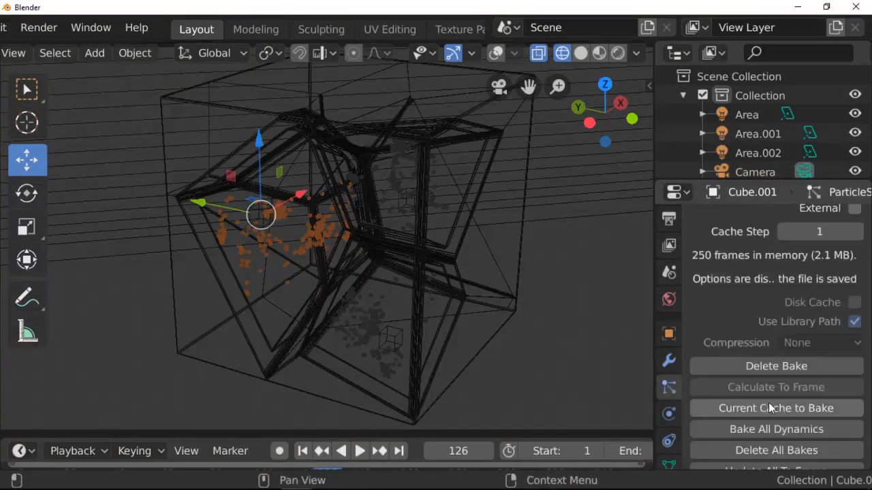
pyautogui.scroll(-8, 768, 402)
pyautogui.click(412, 212)
pyautogui.click(422, 213)
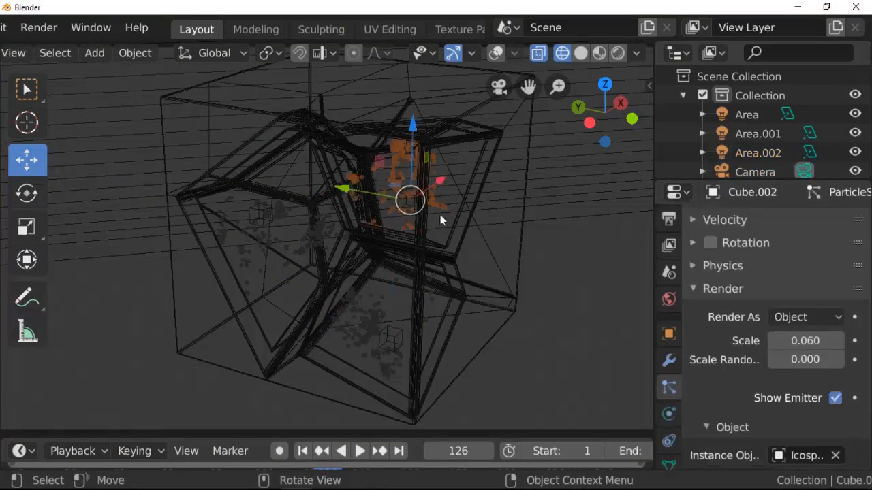
pyautogui.click(836, 398)
pyautogui.scroll(-2, 721, 168)
# Step: Set the camera's depth of field to F-Stop 0.6 with 3 aperture blades while viewing the rendered scene
pyautogui.click(750, 122)
pyautogui.scroll(-1, 510, 202)
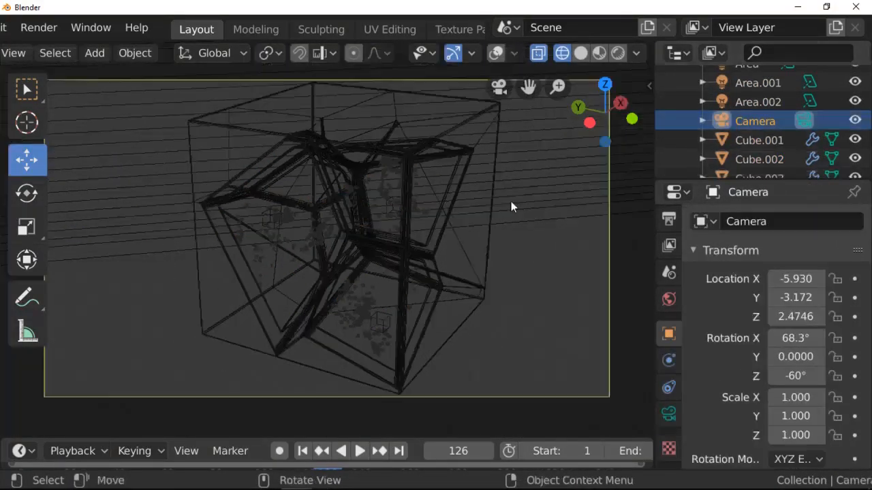
pyautogui.hotkey('shift', 'z')
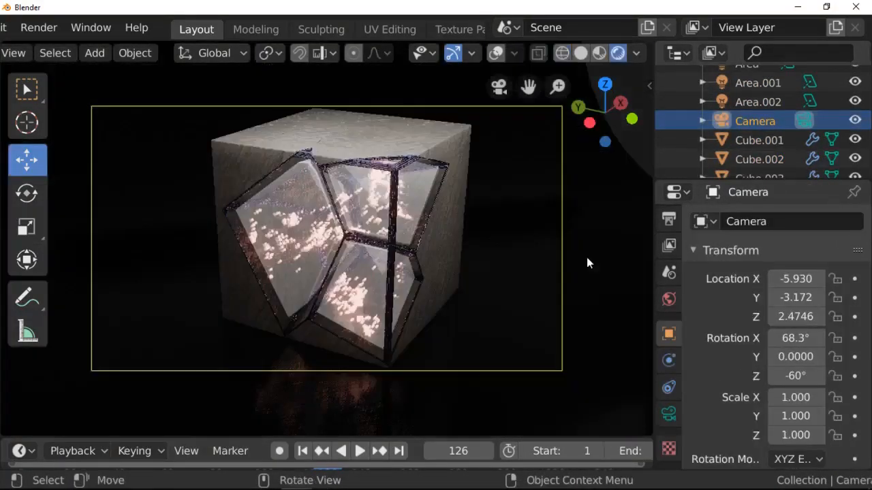
pyautogui.click(669, 413)
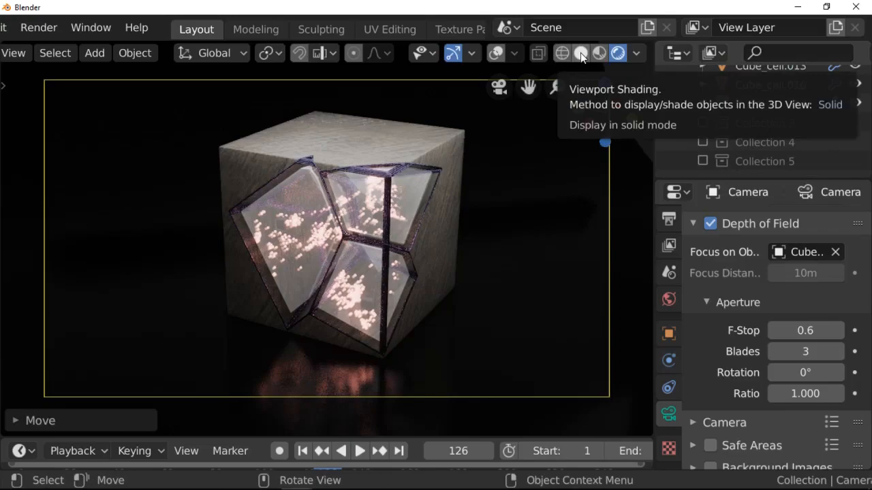
# Step: Return the viewport to solid shading and render the current frame as an image
pyautogui.click(580, 52)
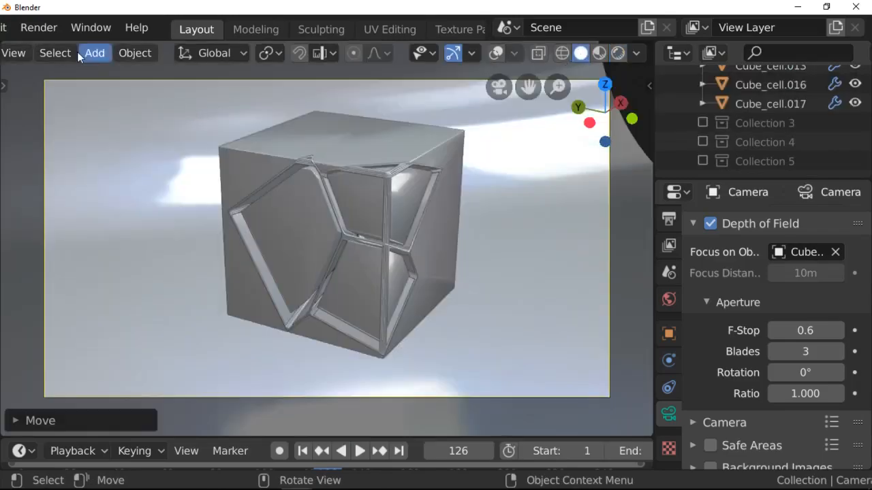
pyautogui.click(39, 28)
pyautogui.click(71, 48)
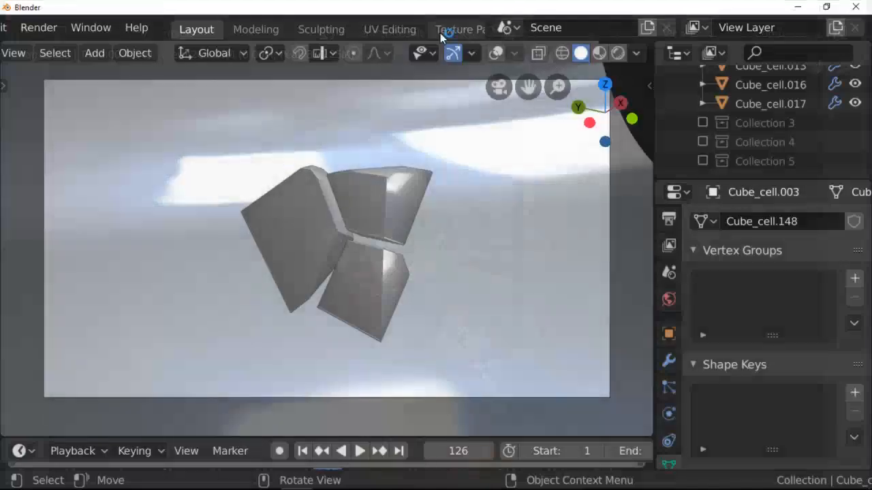
# Step: Tint the Principled BSDF base color of the glass Material.002 pale pink and set its Glossy BSDF roughness to 0.110
pyautogui.click(438, 29)
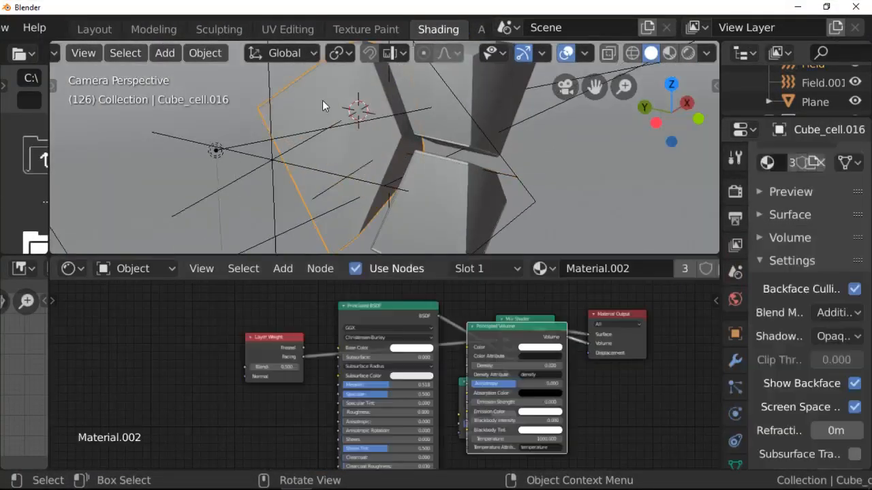
pyautogui.scroll(-1, 488, 346)
pyautogui.moveTo(488, 347); pyautogui.dragTo(548, 408)
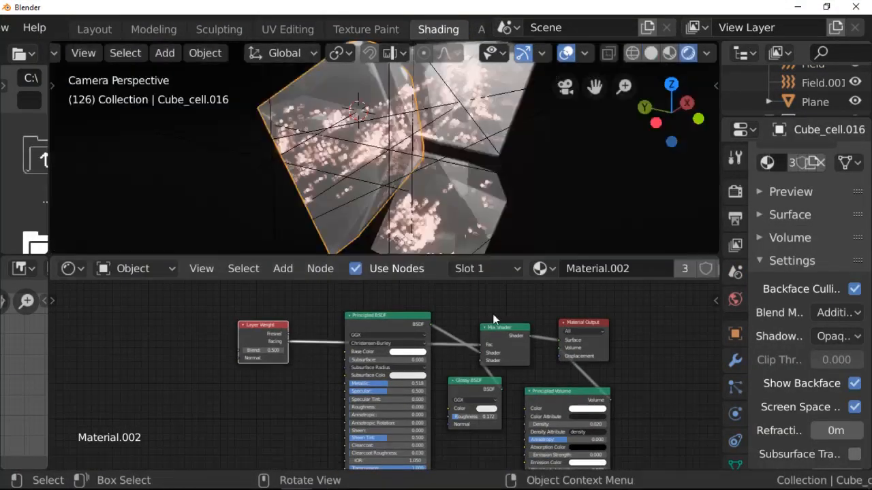
pyautogui.click(406, 351)
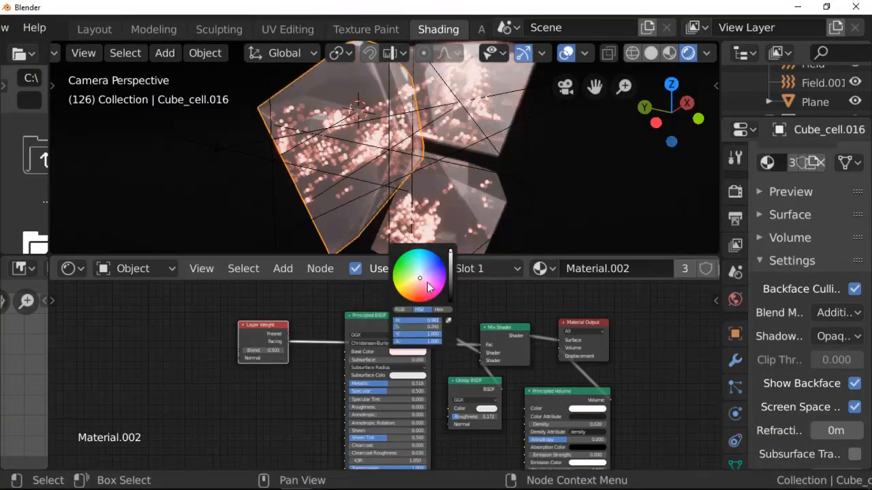
pyautogui.scroll(2, 613, 403)
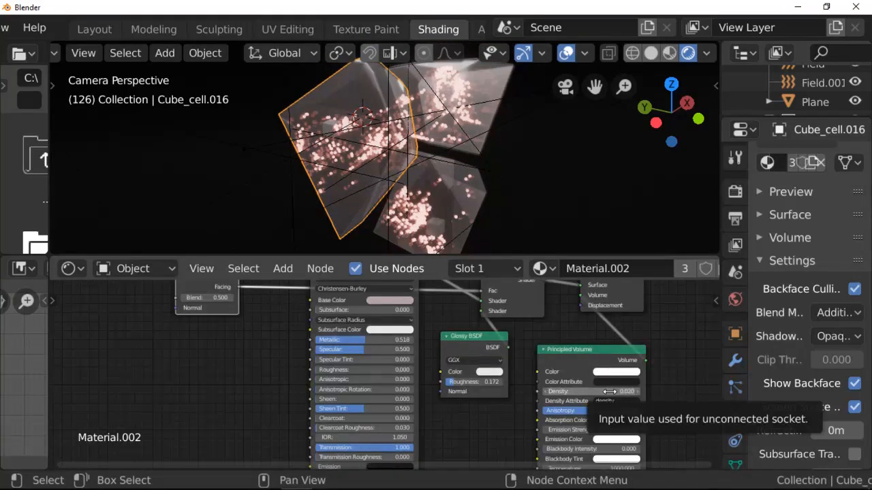
pyautogui.scroll(-2, 504, 202)
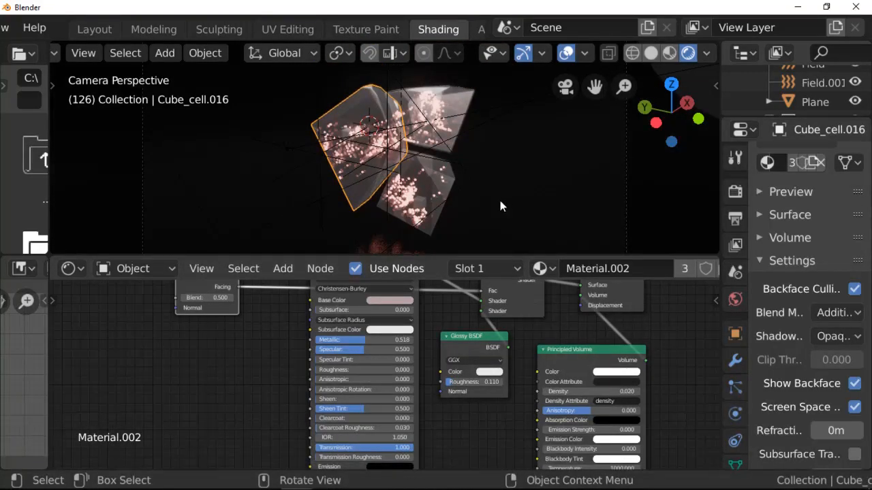
# Step: Drive the Mix Shader factor with the Layer Weight's Fresnel output, set Blend to 0.300, and restore the Mix Shader as surface output
pyautogui.moveTo(287, 347); pyautogui.dragTo(286, 391, button='middle')
pyautogui.moveTo(238, 319); pyautogui.dragTo(480, 334)
pyautogui.keyDown('ctrl'); pyautogui.keyDown('shift'); pyautogui.click(215, 309); pyautogui.keyUp('shift'); pyautogui.keyUp('ctrl')
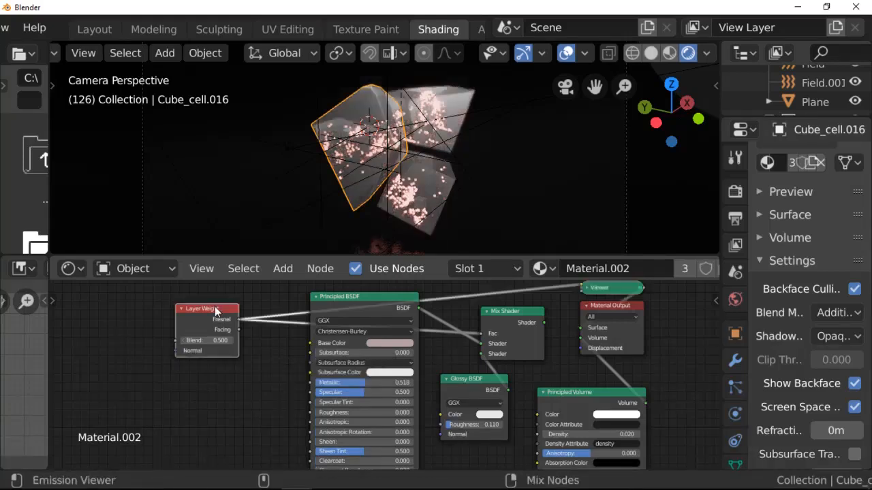
pyautogui.click(183, 341)
pyautogui.click(183, 341)
pyautogui.keyDown('ctrl'); pyautogui.keyDown('shift'); pyautogui.click(523, 313); pyautogui.keyUp('shift'); pyautogui.keyUp('ctrl')
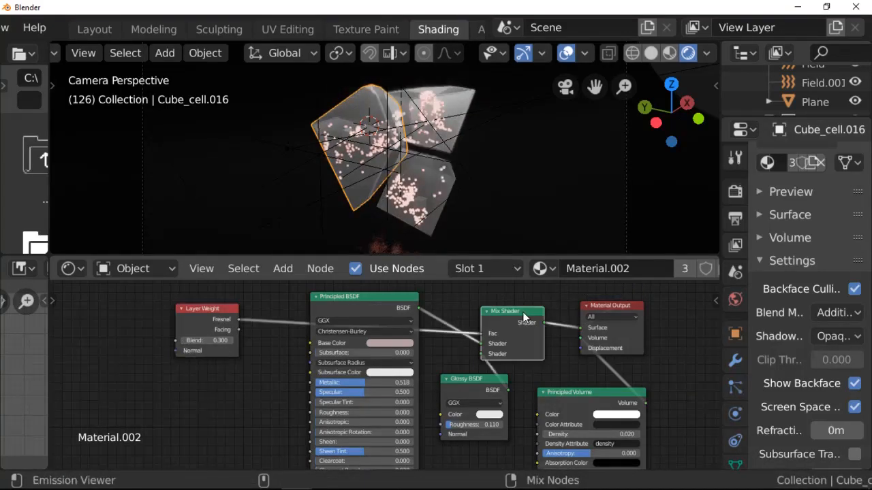
# Step: Set the world background color to black
pyautogui.click(735, 300)
pyautogui.click(830, 284)
pyautogui.click(837, 168)
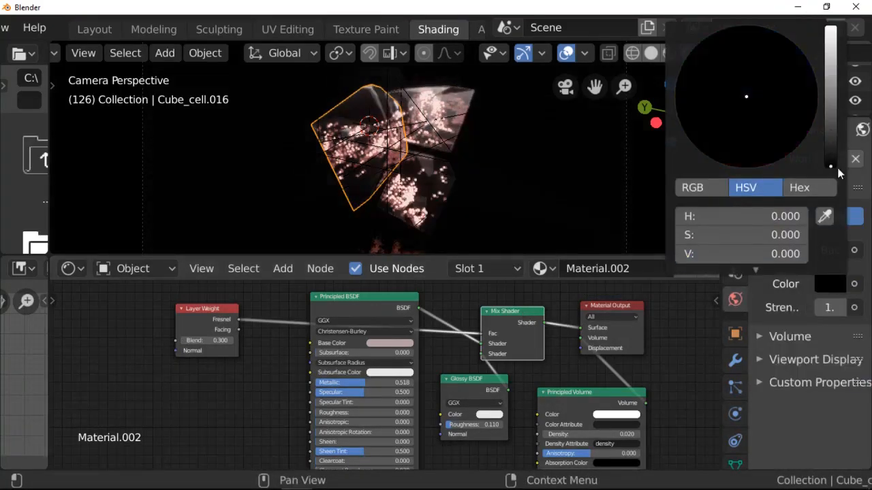
# Step: Show the whole cube again in the Layout workspace, play the animation in wireframe, and inspect the result in rendered shading
pyautogui.click(651, 53)
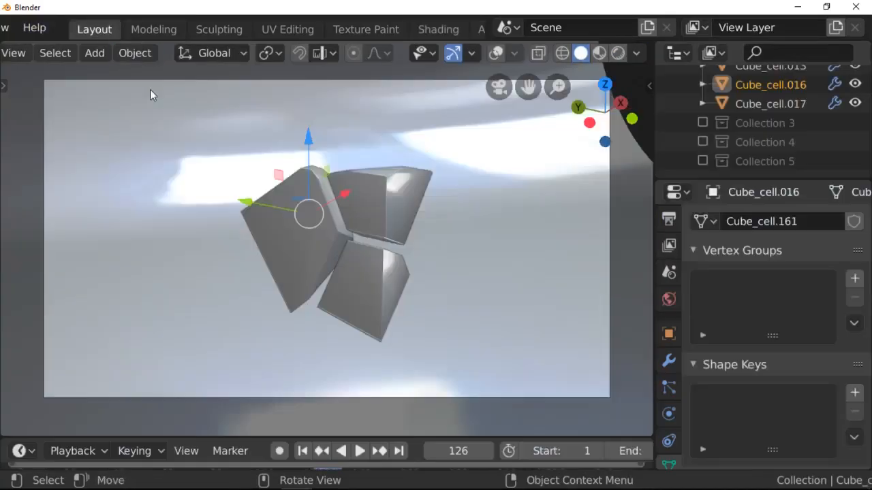
pyautogui.scroll(4, 829, 121)
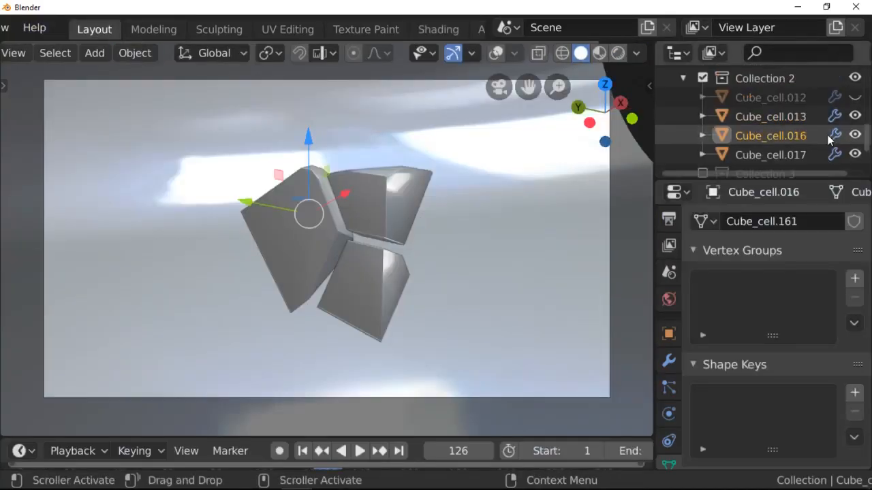
pyautogui.click(618, 53)
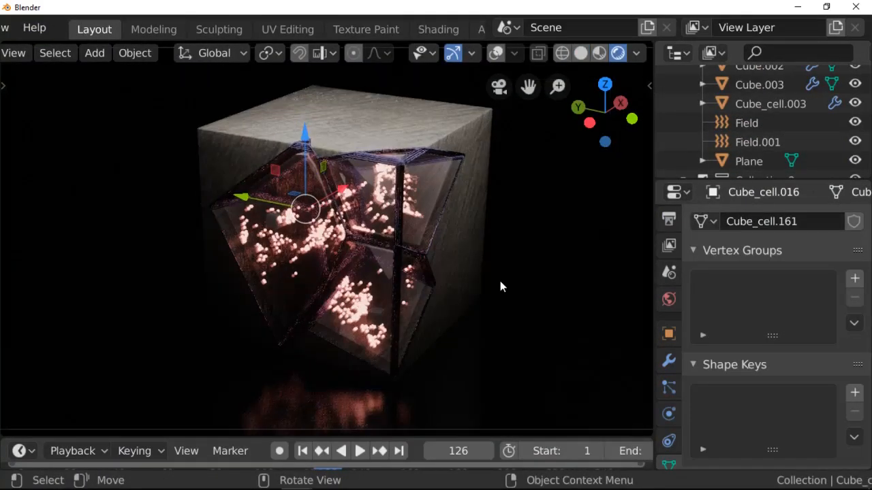
pyautogui.hotkey('shift', 'z')
pyautogui.press('space')
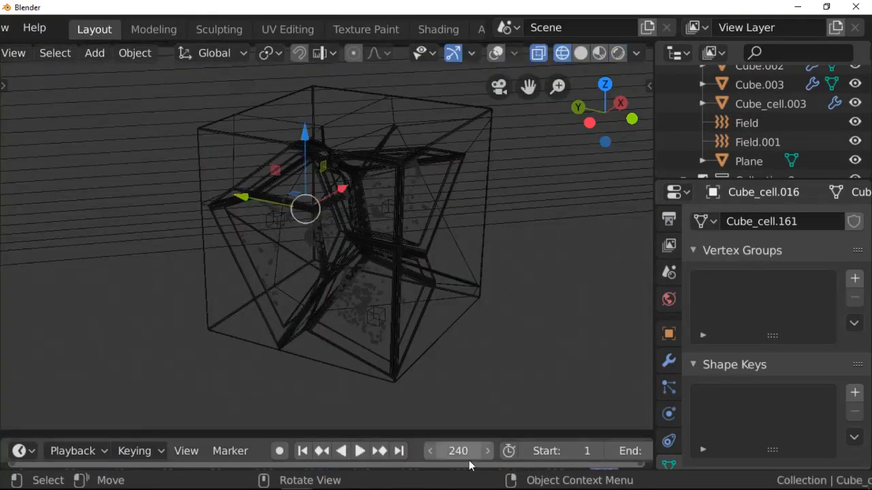
pyautogui.hotkey('shift', 'z')
pyautogui.press('space')
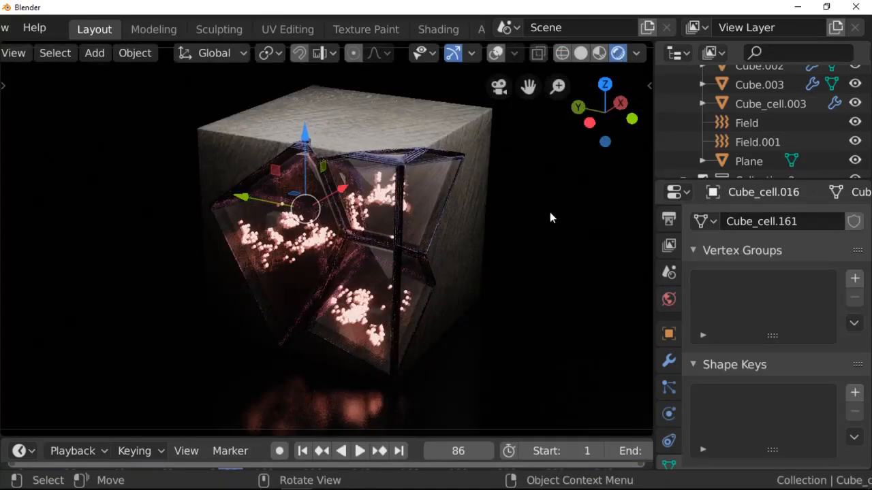
# Step: Set the Area.001 light's size to 2.69 m, and give the Area.002 light a power of 30 W and size of 9.52 m
pyautogui.scroll(3, 771, 132)
pyautogui.scroll(3, 771, 128)
pyautogui.click(758, 91)
pyautogui.moveTo(809, 417); pyautogui.dragTo(829, 417)
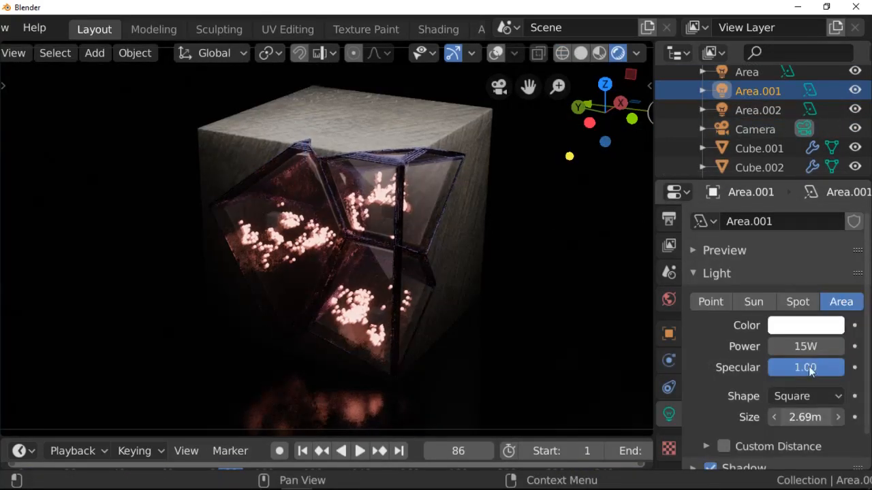
pyautogui.moveTo(810, 348); pyautogui.dragTo(828, 347)
pyautogui.click(754, 109)
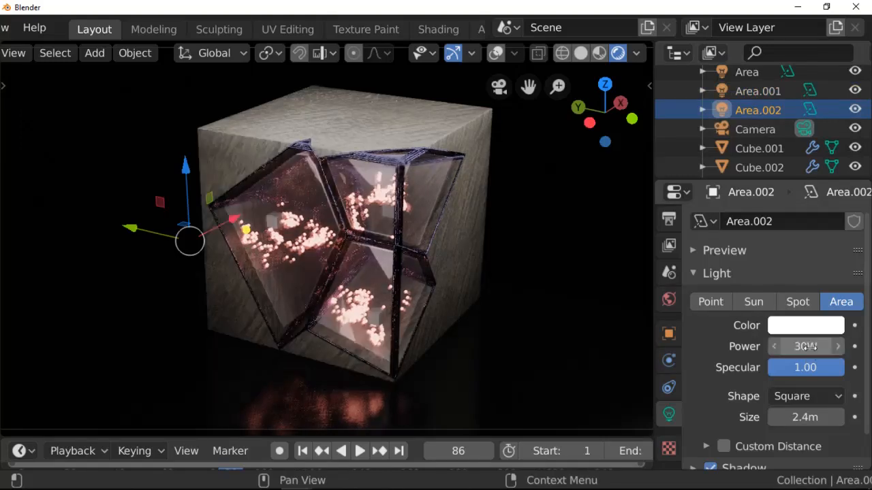
pyautogui.moveTo(805, 417)
pyautogui.mouseDown()
pyautogui.moveTo(838, 417)
pyautogui.moveTo(806, 417)
pyautogui.mouseUp()
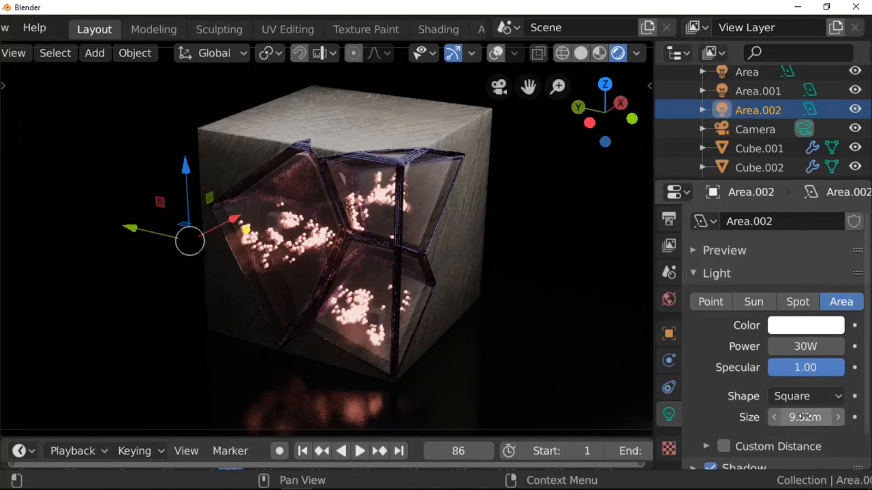
# Step: Play the animation in wireframe until frame 188, and show the cube in rendered shading
pyautogui.click(562, 54)
pyautogui.press('space')
pyautogui.press('space')
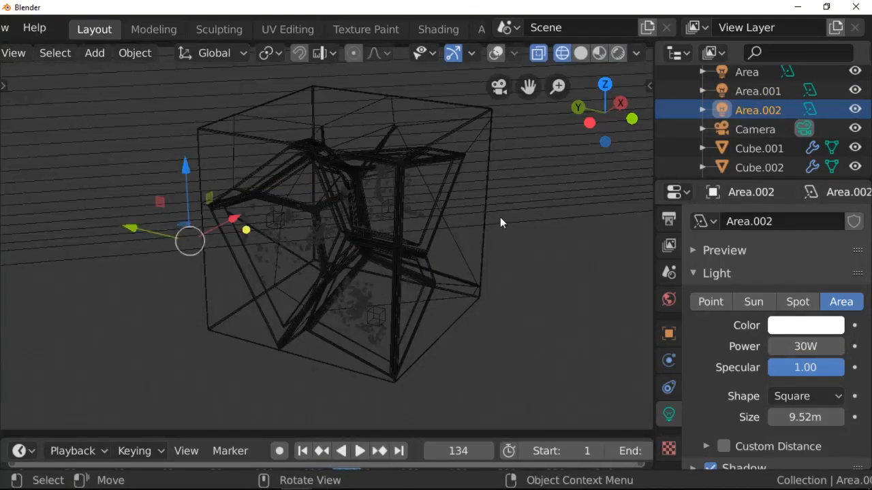
pyautogui.press('space')
pyautogui.press('space')
pyautogui.click(619, 56)
pyautogui.click(580, 53)
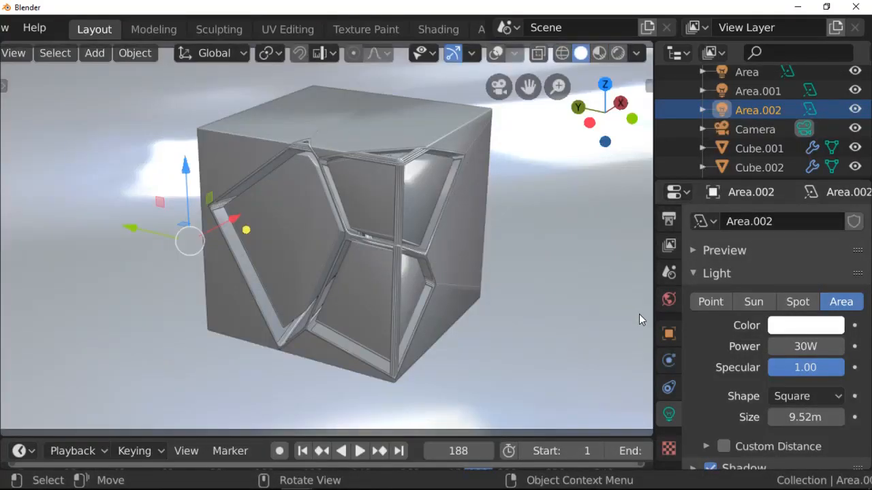
pyautogui.click(618, 53)
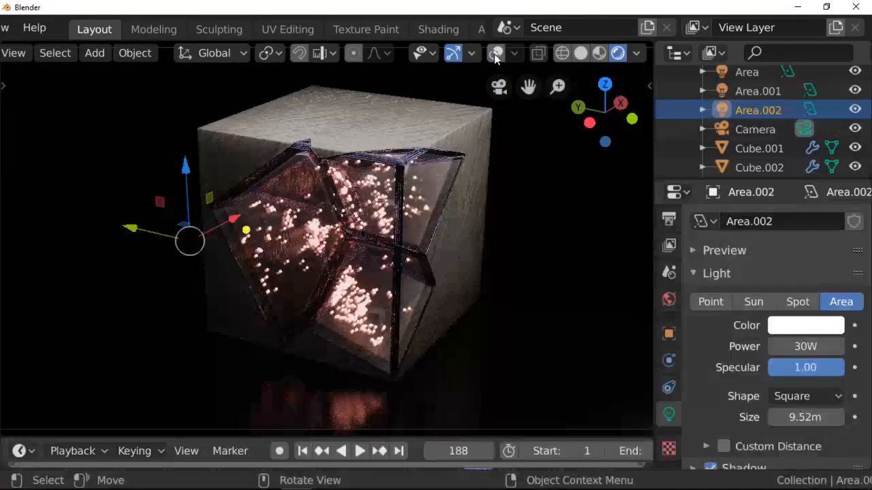
# Step: Switch the active viewport tool to Select Box
pyautogui.press('t')
pyautogui.click(25, 90)
pyautogui.press('t')
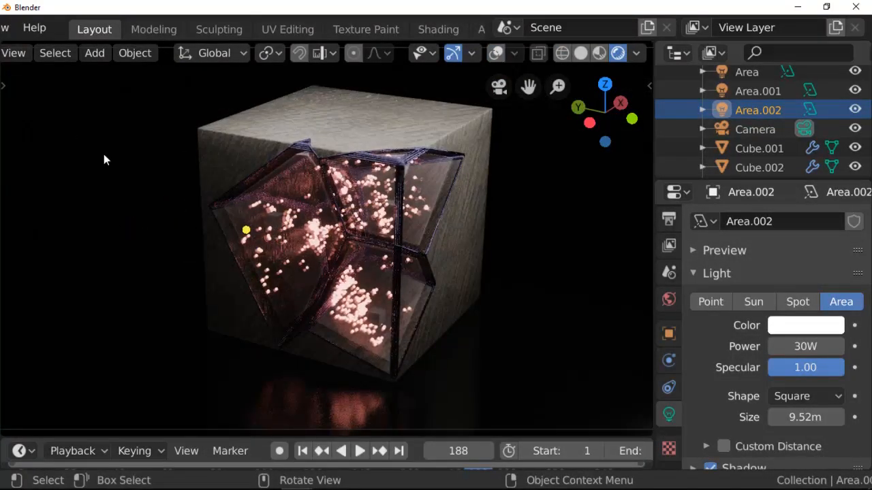
# Step: Return the viewport to solid shading and set the Eevee render samples to 100
pyautogui.click(581, 53)
pyautogui.click(670, 219)
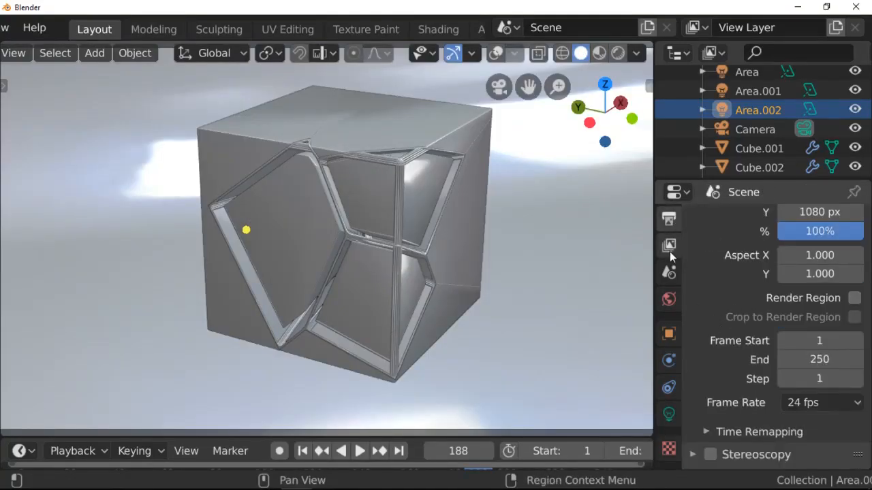
pyautogui.click(671, 250)
pyautogui.scroll(2, 671, 249)
pyautogui.click(671, 244)
pyautogui.write('100')
pyautogui.press('Return')
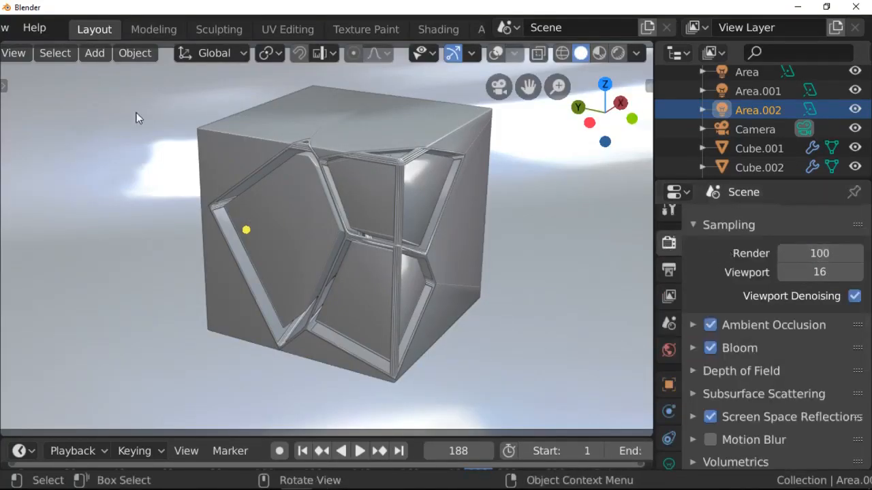
# Step: Render frame 188 as a still image and examine the result
pyautogui.scroll(5, 23, 27)
pyautogui.click(64, 27)
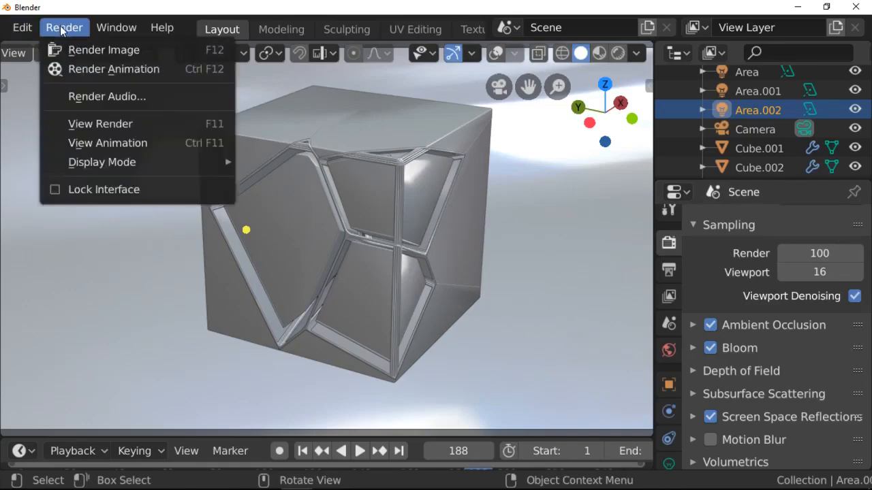
pyautogui.click(87, 48)
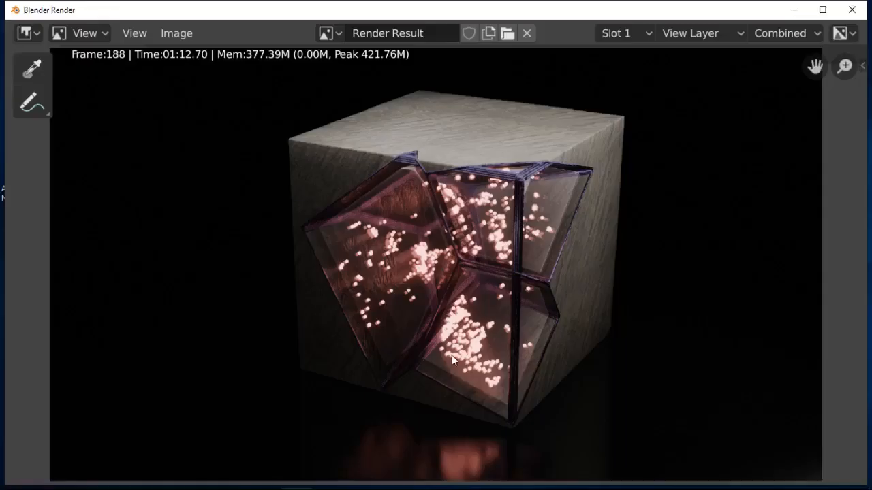
pyautogui.scroll(5, 470, 348)
pyautogui.scroll(-1, 493, 344)
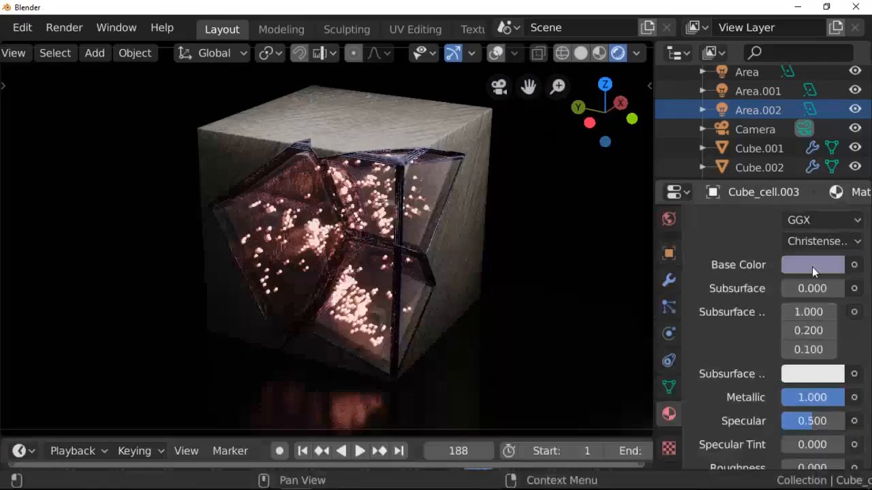
# Step: Set the Cube_cell.003 frame material's Metallic to 0.000 and Roughness to 0.238, and lighten its base color to pale lavender
pyautogui.scroll(-2, 812, 268)
pyautogui.moveTo(812, 348); pyautogui.dragTo(781, 348)
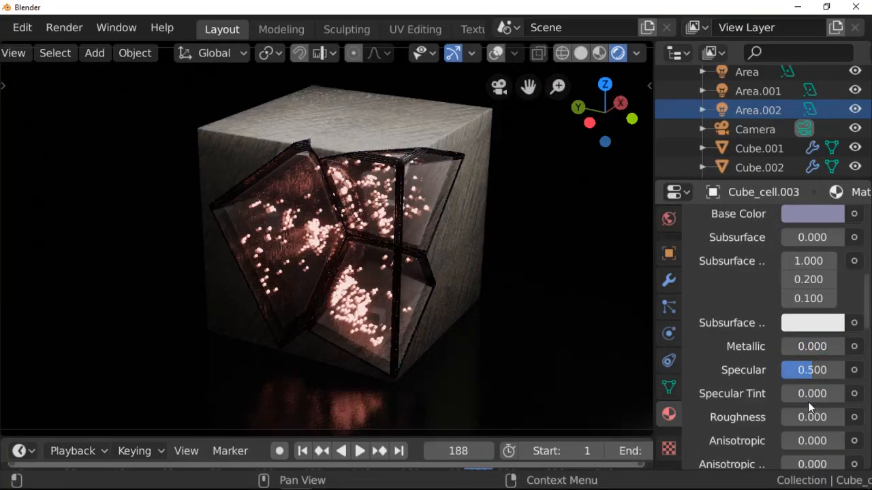
pyautogui.click(805, 214)
pyautogui.scroll(2, 813, 256)
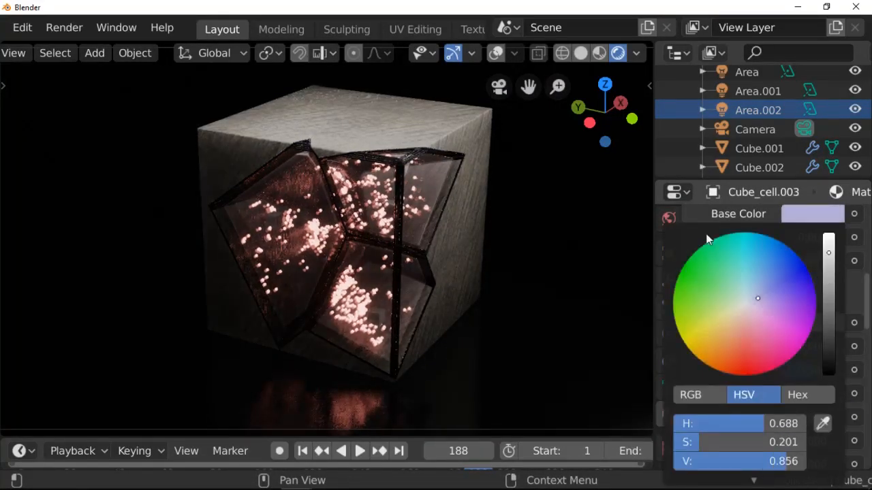
pyautogui.scroll(-2, 753, 372)
pyautogui.moveTo(790, 367); pyautogui.dragTo(748, 355)
pyautogui.scroll(-6, 753, 368)
pyautogui.scroll(3, 749, 355)
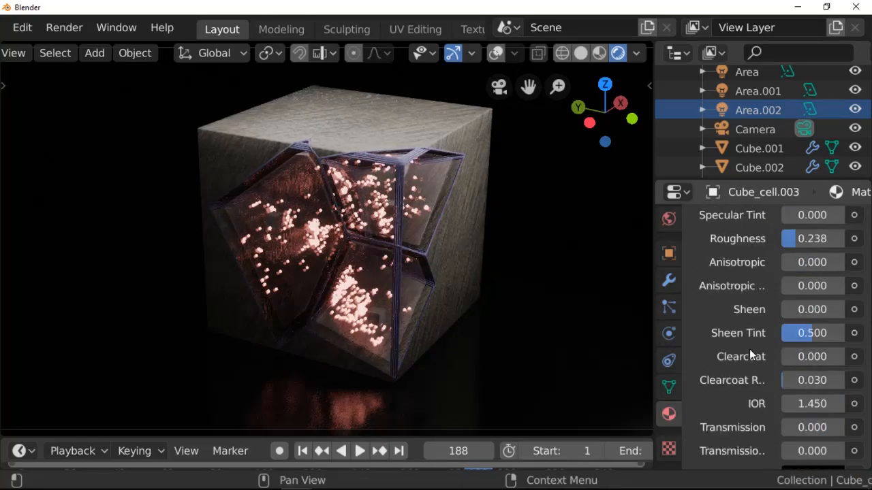
# Step: Switch the viewport back to solid shading and set the render samples to 400
pyautogui.click(579, 52)
pyautogui.scroll(10, 726, 270)
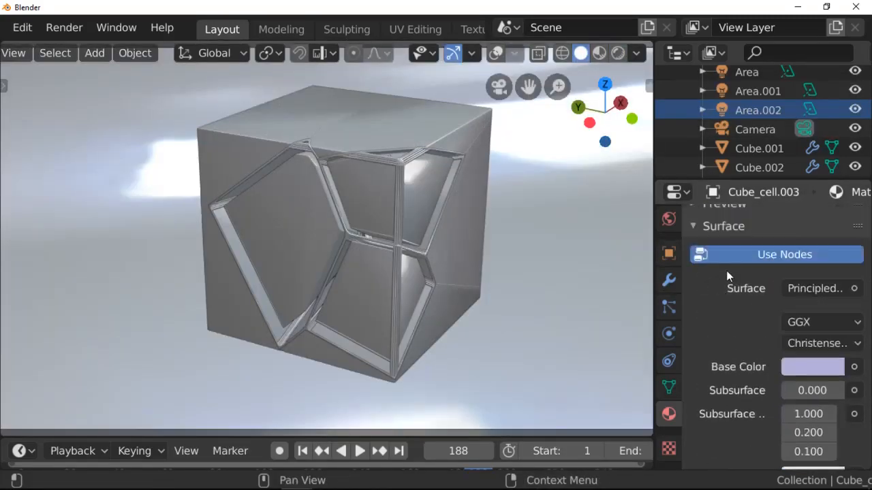
pyautogui.scroll(4, 669, 266)
pyautogui.click(669, 260)
pyautogui.click(825, 253)
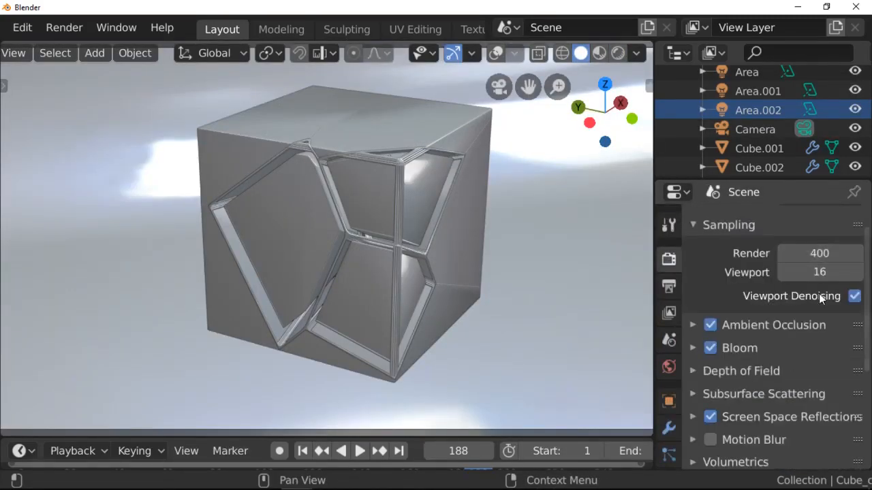
pyautogui.scroll(-2, 754, 356)
# Step: Render the still image again with the revised frame material and examine the cube up close
pyautogui.click(64, 27)
pyautogui.click(95, 50)
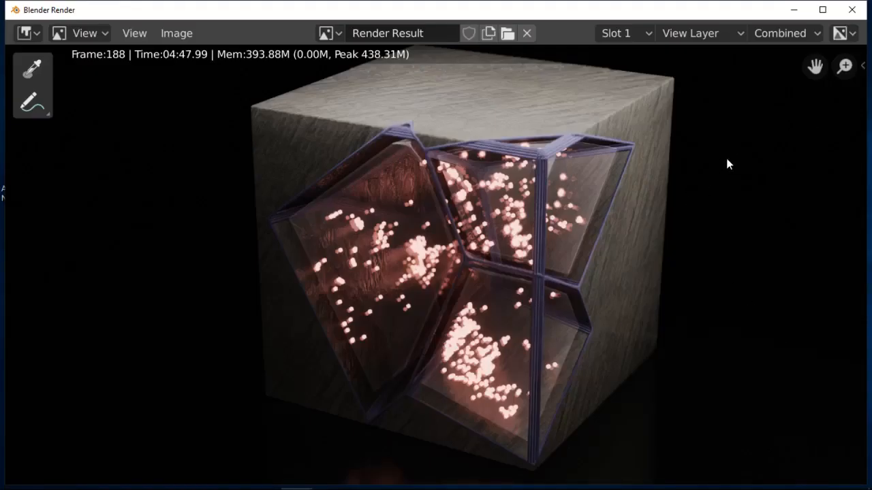
pyautogui.scroll(4, 726, 159)
pyautogui.scroll(-4, 725, 221)
pyautogui.scroll(1, 706, 246)
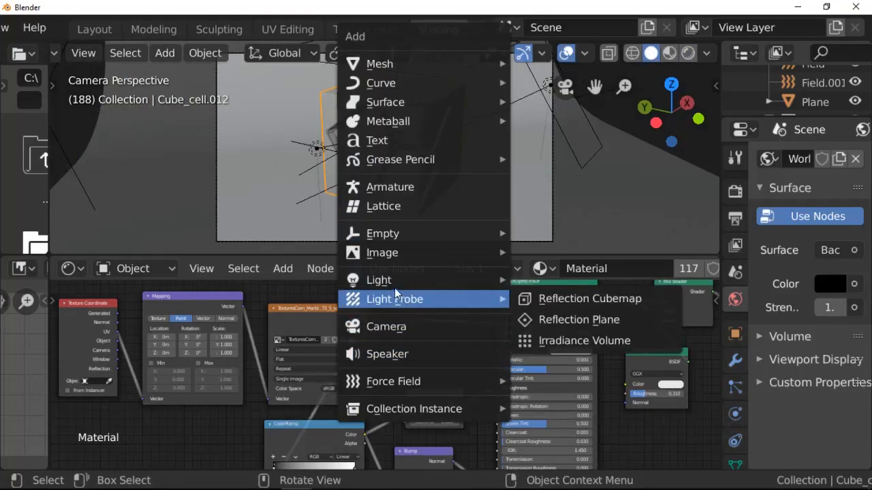
# Step: Add an Irradiance Volume light probe and move it over the cube in the front view of the Layout workspace
pyautogui.moveTo(394, 287)
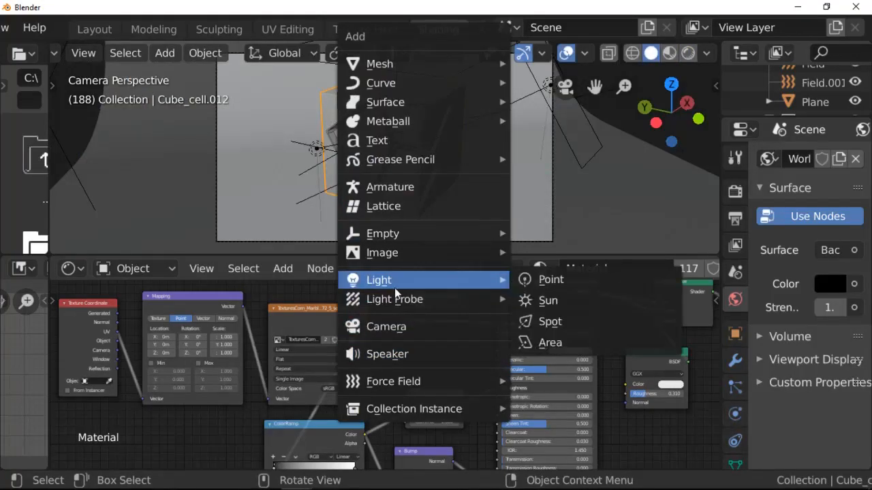
pyautogui.moveTo(412, 304)
pyautogui.click(552, 342)
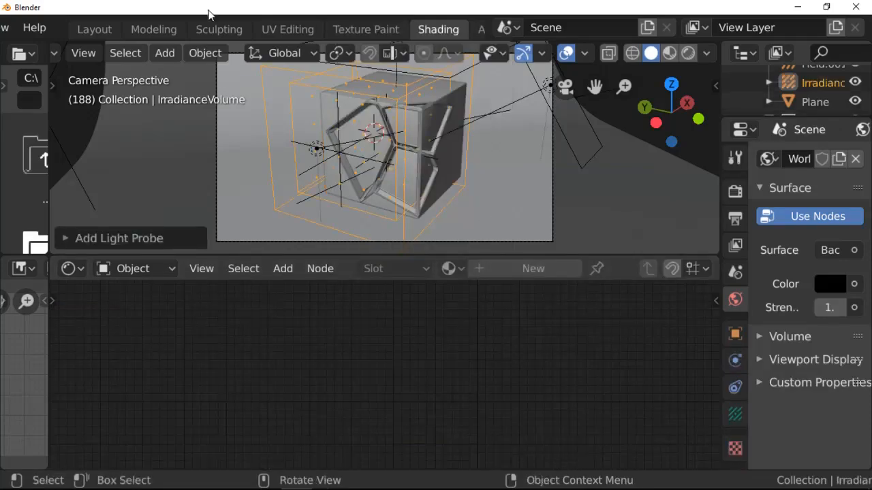
pyautogui.click(95, 30)
pyautogui.press('z')
pyautogui.press('KP_1')
pyautogui.press('g')
pyautogui.click(464, 260)
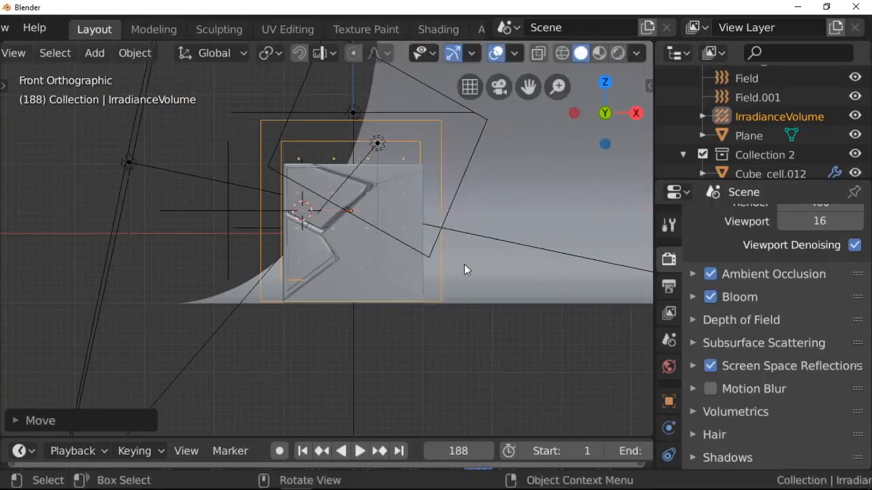
# Step: Scale up the irradiance volume to enclose the cube, checking its fit from the top, side and front
pyautogui.press('s')
pyautogui.click(494, 274)
pyautogui.press('KP_7')
pyautogui.press('KP_3')
pyautogui.press('KP_1')
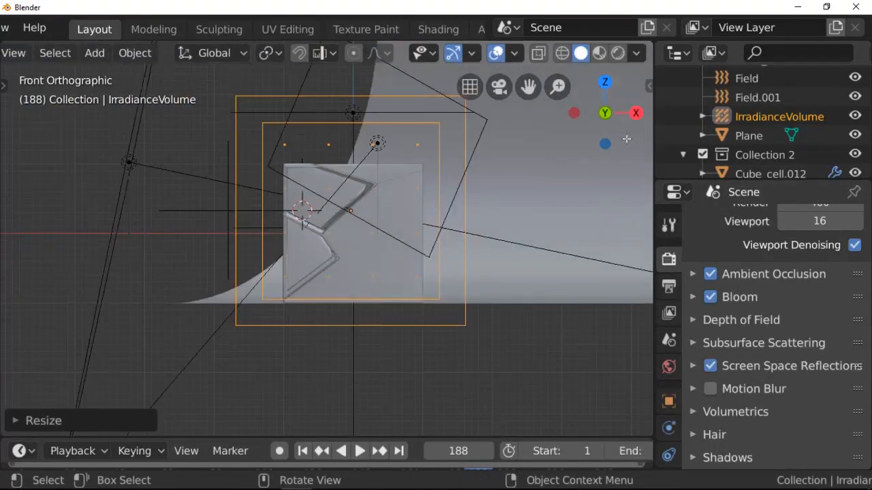
# Step: Stretch the irradiance volume along Z and lower it about 0.30 m so it surrounds the full height of the cube
pyautogui.moveTo(626, 139); pyautogui.dragTo(553, 211, button='middle')
pyautogui.press('KP_1')
pyautogui.press('s')
pyautogui.press('z')
pyautogui.click(540, 256)
pyautogui.press('g')
pyautogui.press('z')
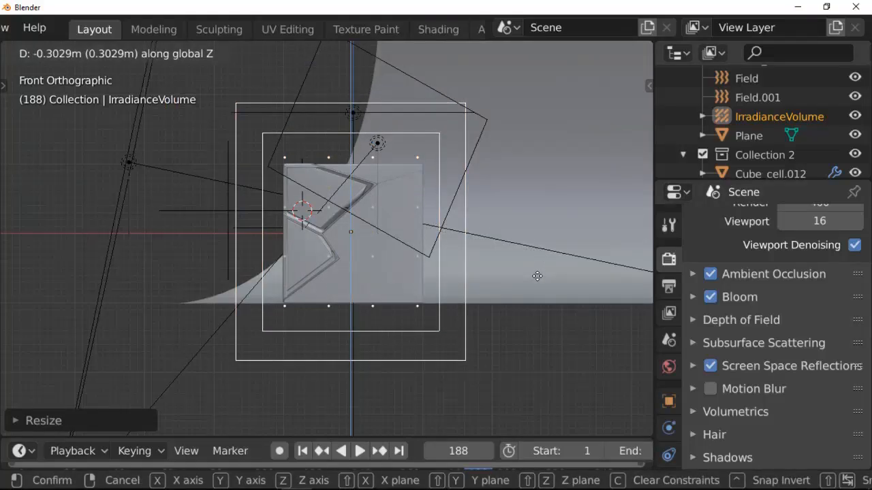
pyautogui.click(537, 276)
# Step: Increase the irradiance volume's sampling resolution in its probe settings
pyautogui.scroll(3, 524, 301)
pyautogui.moveTo(602, 132); pyautogui.dragTo(651, 147)
pyautogui.scroll(-3, 613, 238)
pyautogui.scroll(-3, 671, 401)
pyautogui.click(669, 414)
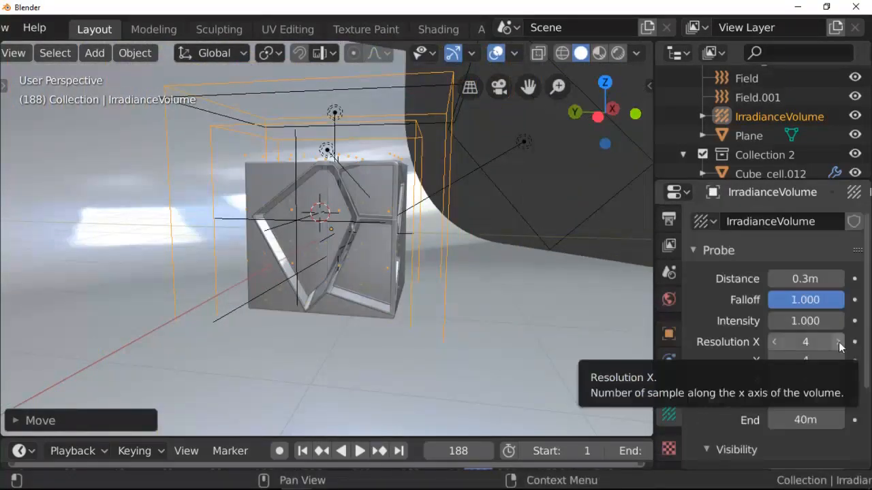
pyautogui.click(839, 348)
# Step: Bake the scene's light cache from the Indirect Lighting render settings
pyautogui.scroll(2, 669, 306)
pyautogui.click(669, 259)
pyautogui.scroll(-3, 725, 395)
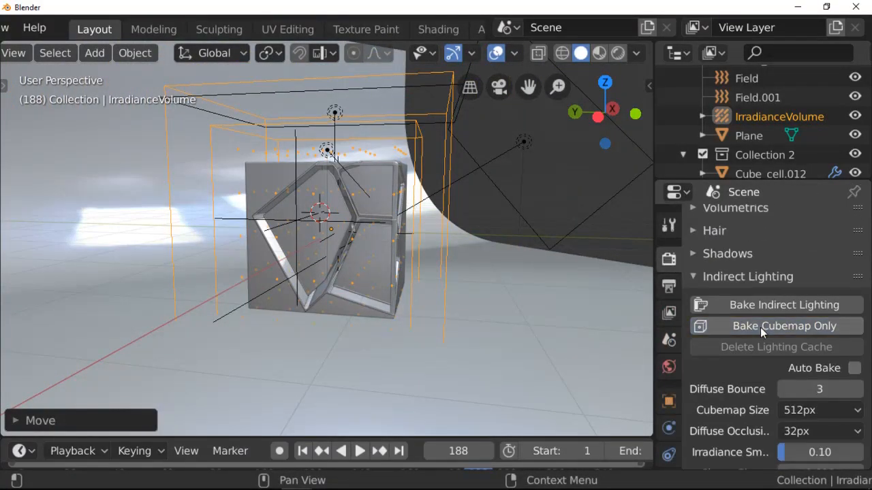
pyautogui.click(760, 327)
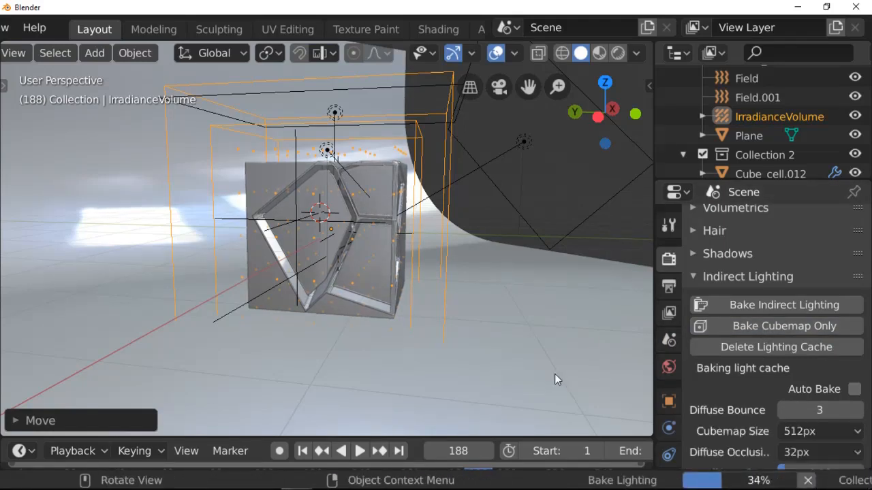
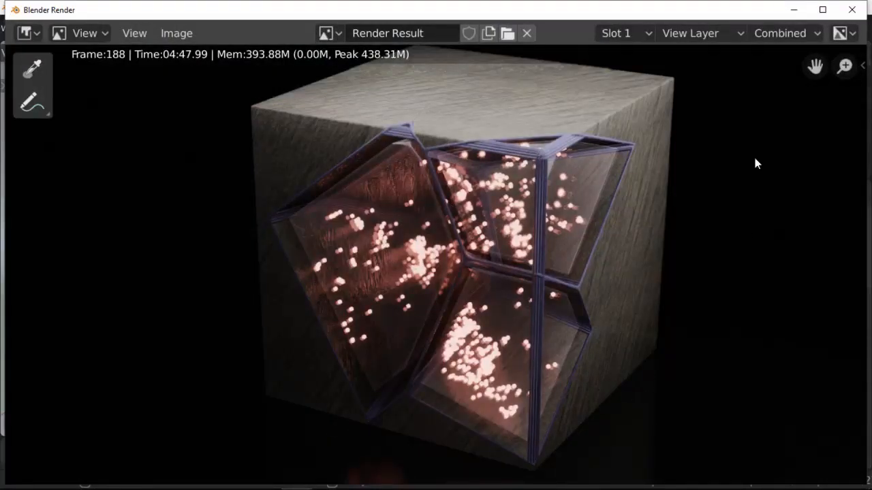
# Step: Preview the baked lighting in rendered shading and examine the new still render of the cube, minimizing the render window when done
pyautogui.click(793, 9)
pyautogui.click(618, 52)
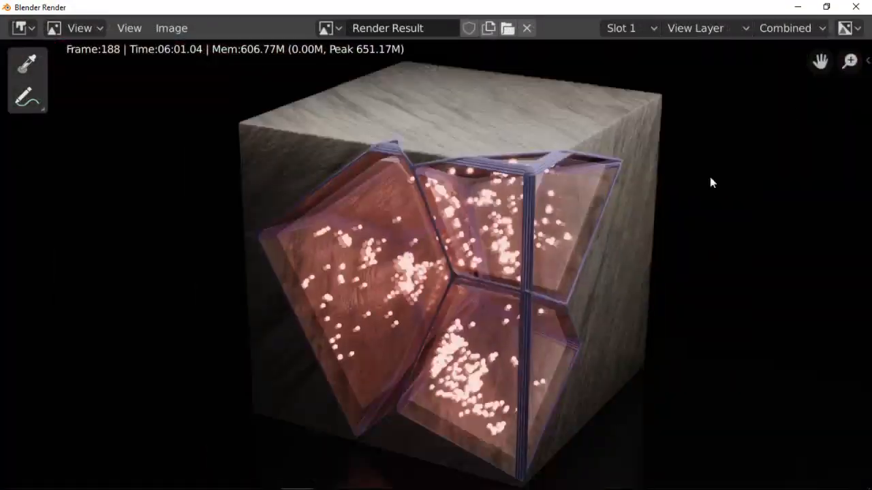
pyautogui.click(799, 6)
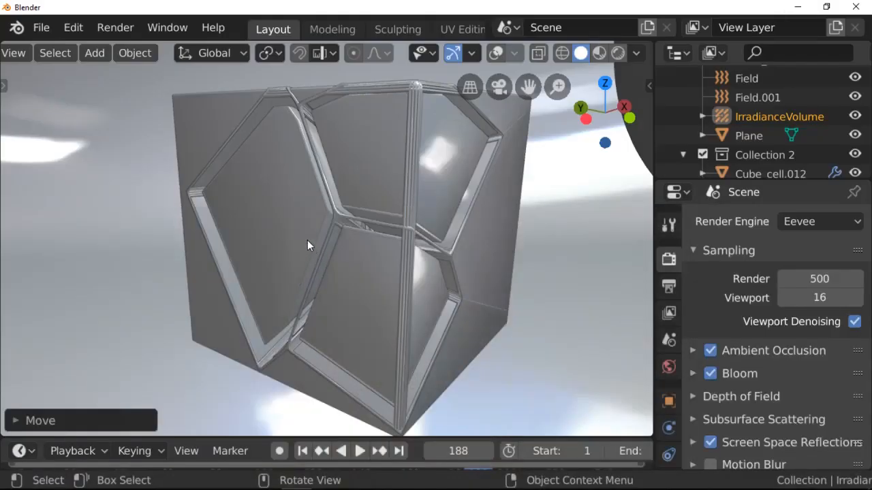
# Step: Open the Compositing workspace and enable compositing nodes for the scene
pyautogui.hscroll(10, 455, 31)
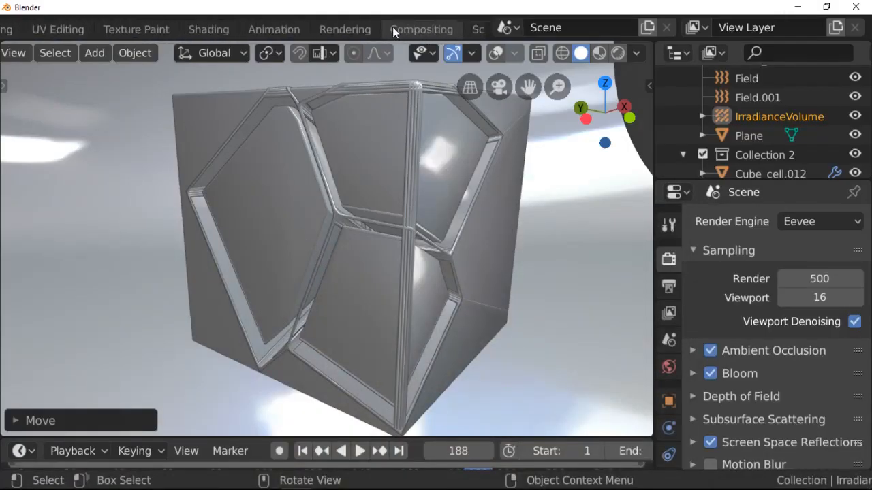
pyautogui.click(408, 29)
pyautogui.click(217, 53)
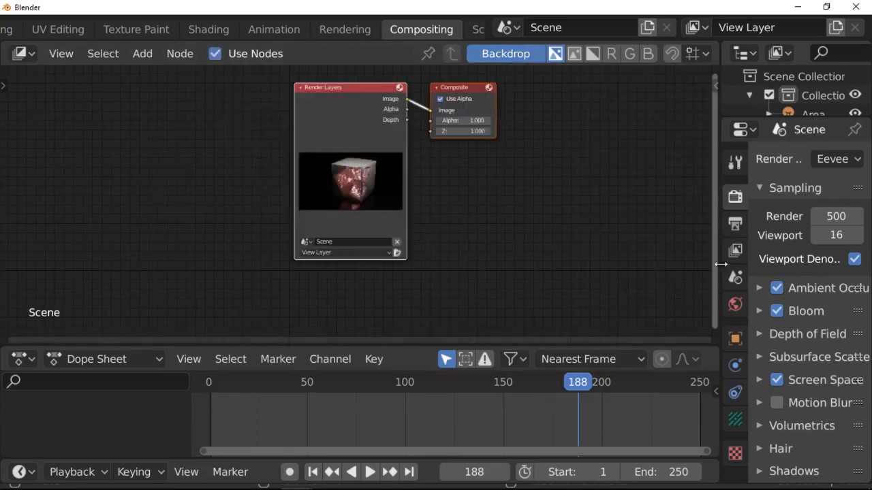
# Step: Spread the Render Layers and Composite nodes apart, and connect a Viewer node to Render Layers to show the render as backdrop
pyautogui.click(397, 127)
pyautogui.moveTo(398, 115); pyautogui.dragTo(103, 116)
pyautogui.moveTo(403, 125); pyautogui.dragTo(639, 116)
pyautogui.keyDown('ctrl'); pyautogui.keyDown('shift'); pyautogui.click(95, 118); pyautogui.keyUp('shift'); pyautogui.keyUp('ctrl')
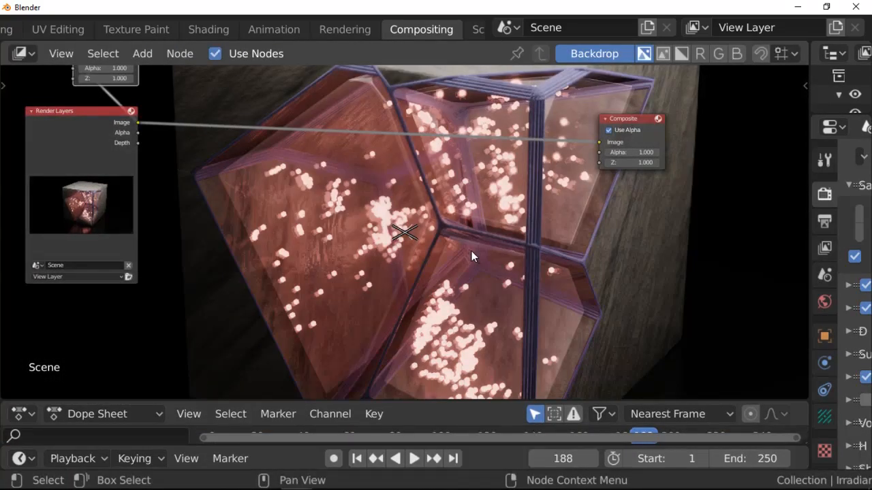
pyautogui.scroll(-1, 471, 255)
pyautogui.moveTo(161, 76); pyautogui.dragTo(667, 240)
# Step: Add a Glare node and insert it between the Render Layers and Viewer nodes
pyautogui.hotkey('shift', 'a')
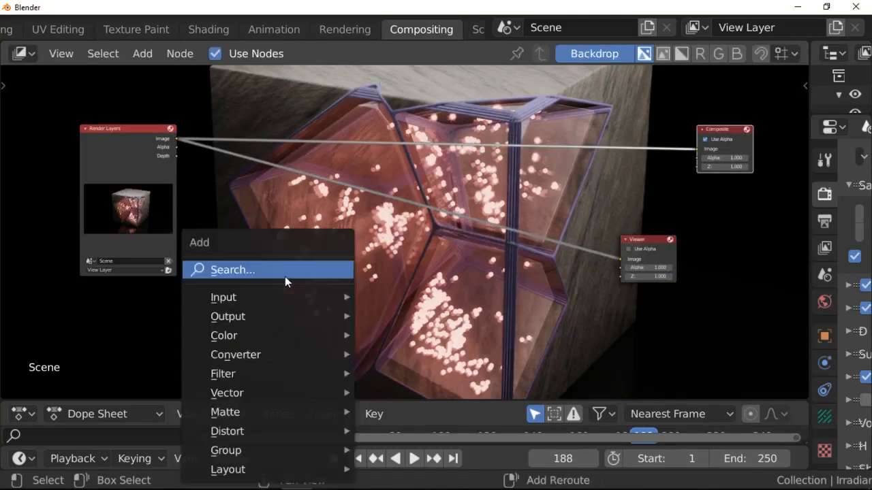
pyautogui.moveTo(249, 376)
pyautogui.click(409, 288)
pyautogui.click(260, 222)
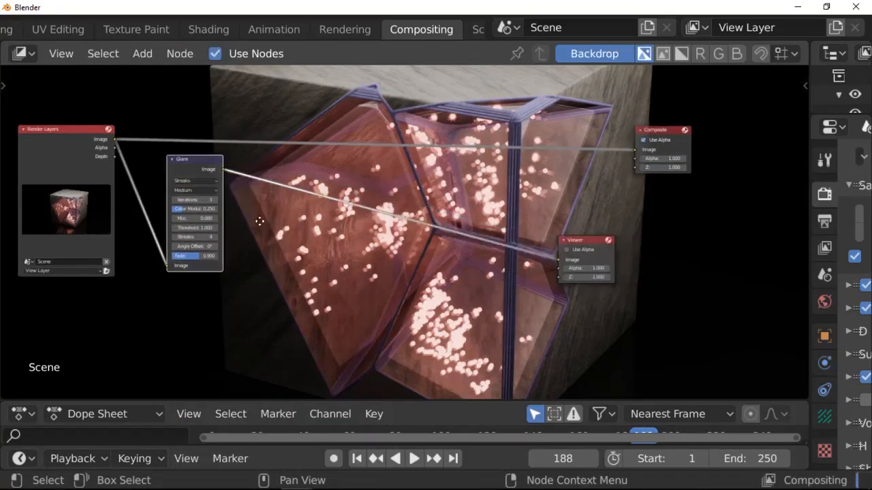
# Step: Set the Glare node's type to Fog Glow and its threshold to 0.5
pyautogui.scroll(1, 230, 255)
pyautogui.click(133, 171)
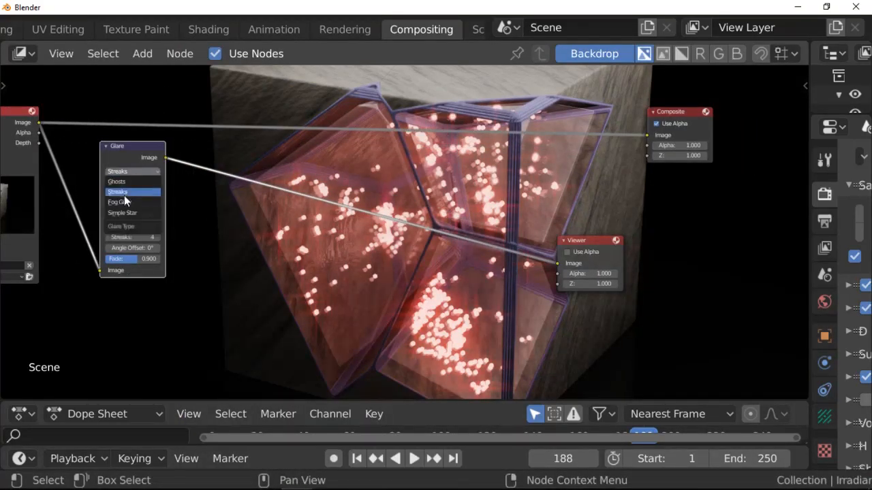
pyautogui.click(124, 196)
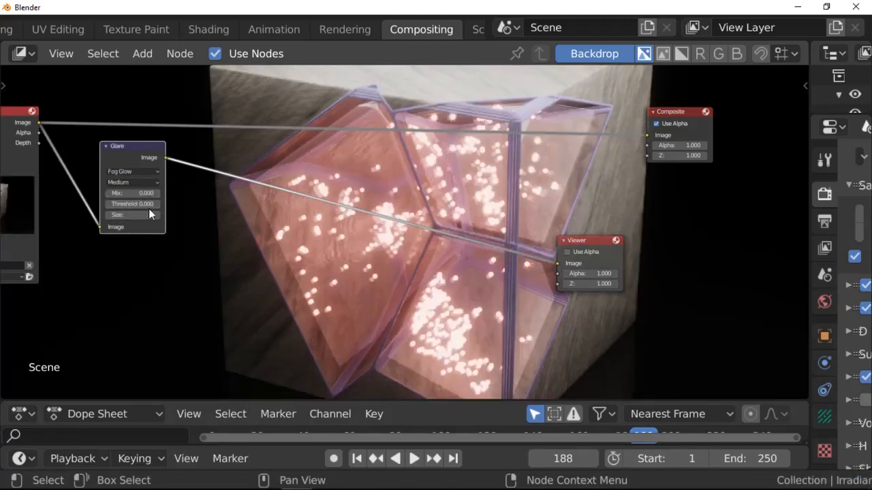
pyautogui.click(157, 204)
pyautogui.click(157, 204)
pyautogui.click(157, 204)
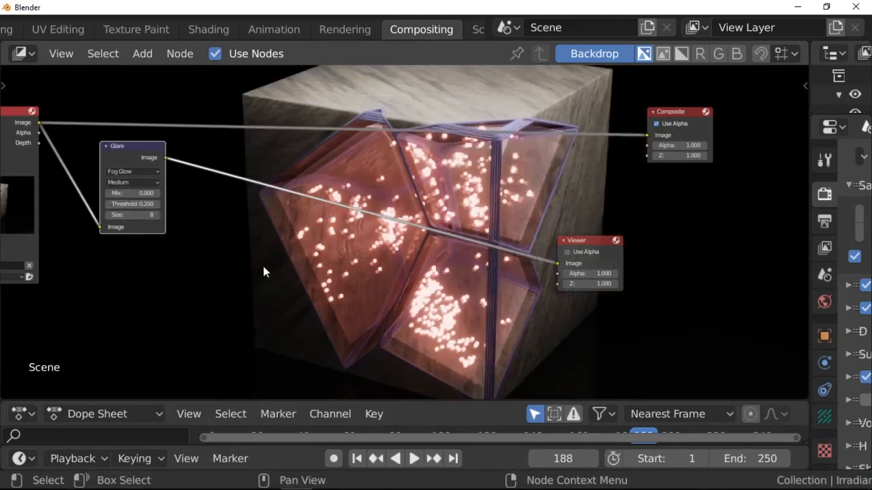
pyautogui.click(157, 204)
pyautogui.click(158, 204)
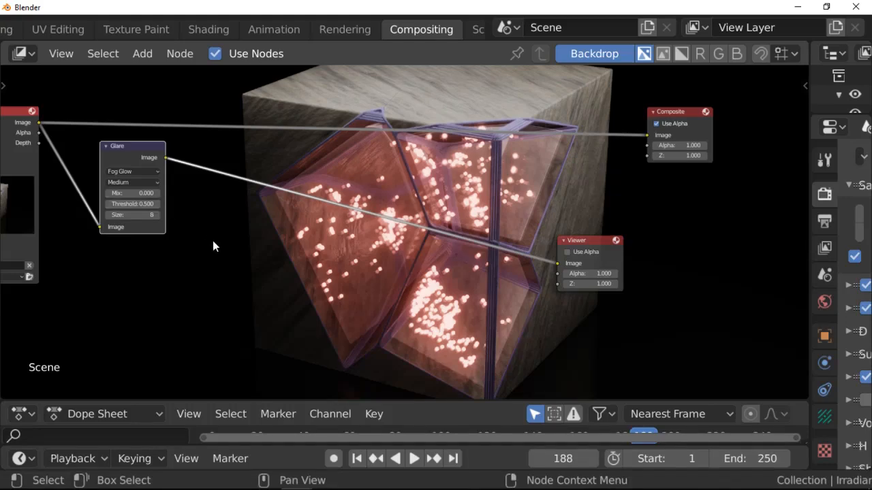
# Step: Check the glow on the particles close up in the backdrop and lower the Glare node's threshold to 0.4
pyautogui.hotkey('alt', 'v')
pyautogui.hotkey('alt', 'v')
pyautogui.hotkey('alt', 'v')
pyautogui.hotkey('alt', 'v')
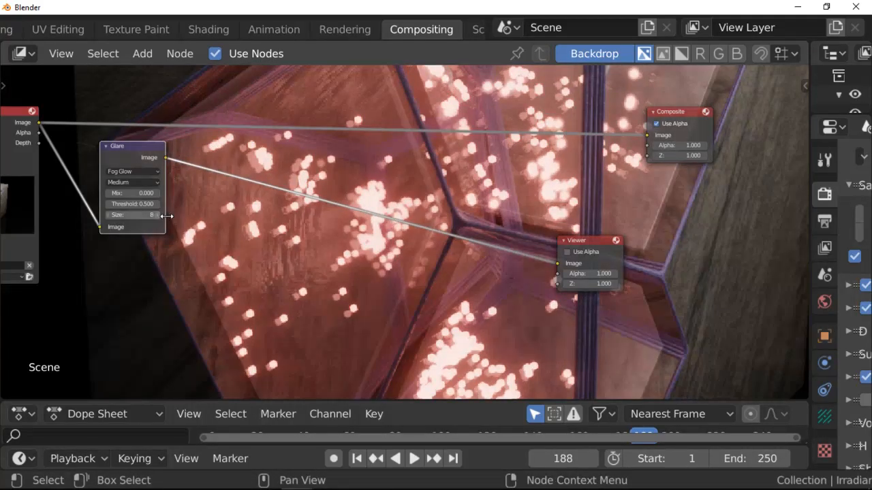
pyautogui.click(110, 204)
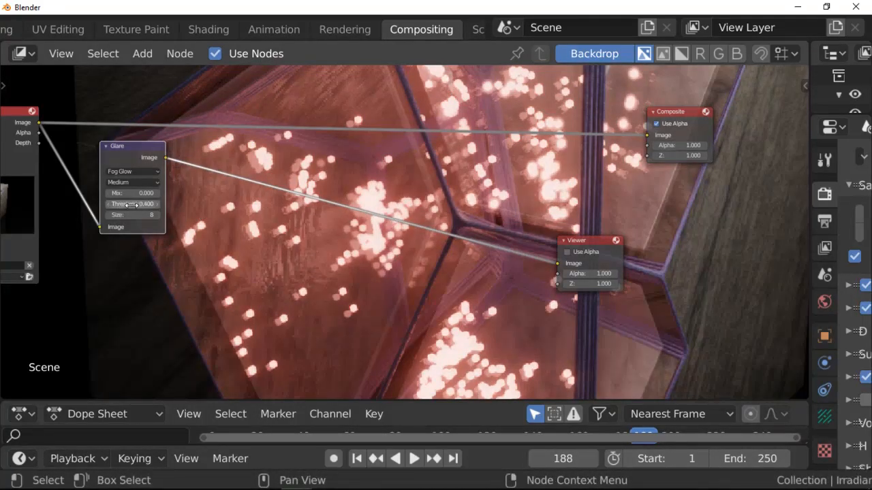
# Step: Duplicate the Fog Glow Glare node and insert the copy between the first Glare node and the Viewer node
pyautogui.hotkey('shift', 'd')
pyautogui.click(235, 157)
pyautogui.press('v')
pyautogui.press('v')
pyautogui.press('v')
pyautogui.press('v')
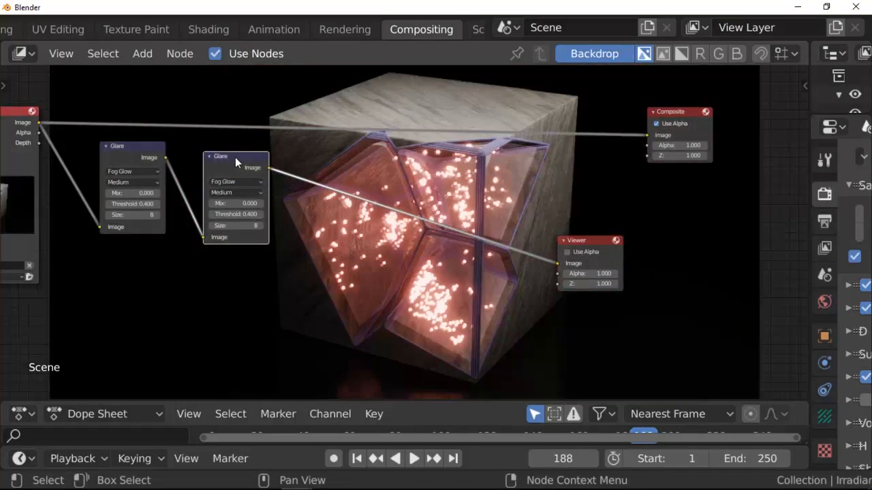
# Step: Mute and unmute the two Glare nodes in turn to compare their effect on the backdrop image
pyautogui.press('m')
pyautogui.click(145, 148)
pyautogui.press('m')
pyautogui.press('m')
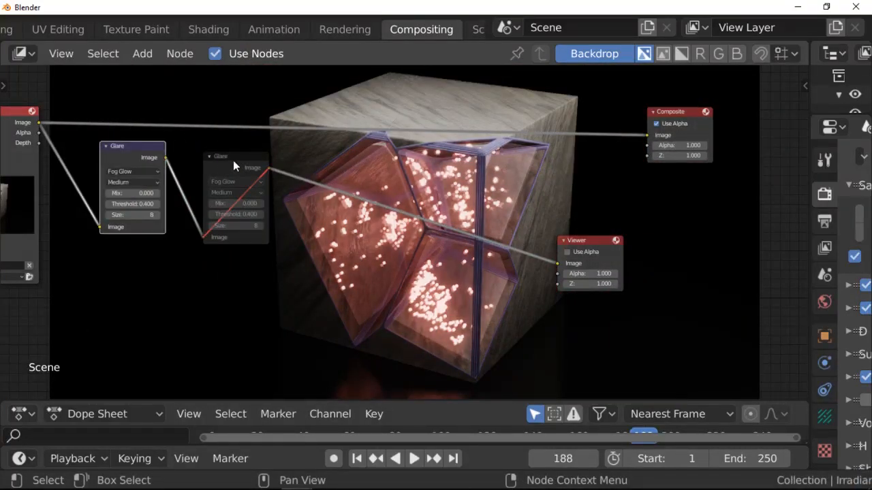
pyautogui.click(233, 158)
pyautogui.press('m')
# Step: Set the second Glare node's size to 6 and connect its image output to the Composite node
pyautogui.scroll(1, 276, 304)
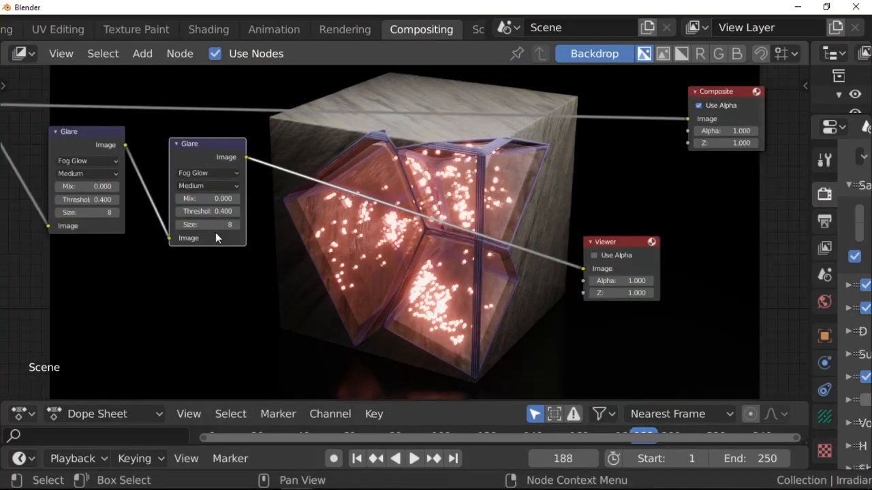
pyautogui.click(178, 225)
pyautogui.click(177, 225)
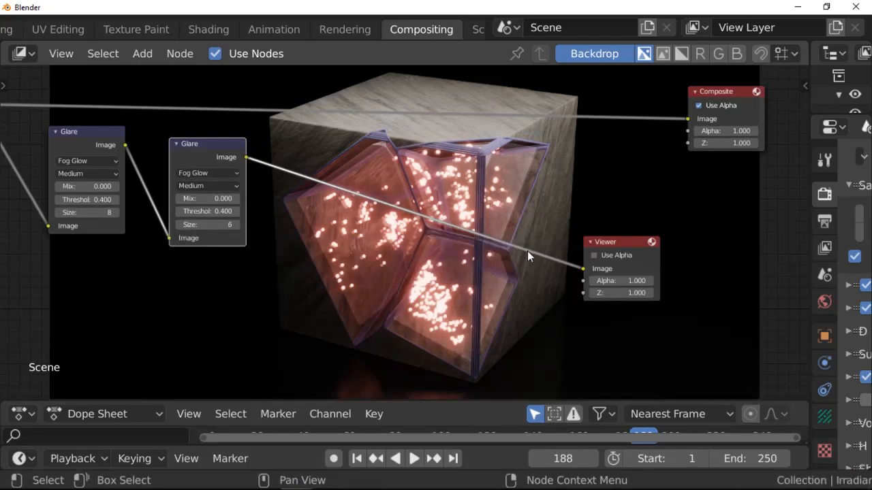
pyautogui.moveTo(246, 157); pyautogui.dragTo(688, 119)
# Step: Move the nodes clear of the image and examine the glare on the cube in the backdrop, close up and as a whole
pyautogui.moveTo(586, 103); pyautogui.dragTo(604, 365, button='middle')
pyautogui.hotkey('alt', 'v')
pyautogui.hotkey('alt', 'v')
pyautogui.hotkey('alt', 'v')
pyautogui.hotkey('alt', 'v')
pyautogui.hotkey('alt', 'v')
pyautogui.hotkey('alt', 'v')
pyautogui.hotkey('alt', 'v')
pyautogui.press('v')
pyautogui.press('v')
pyautogui.press('v')
pyautogui.press('v')
pyautogui.press('v')
pyautogui.press('v')
pyautogui.press('v')
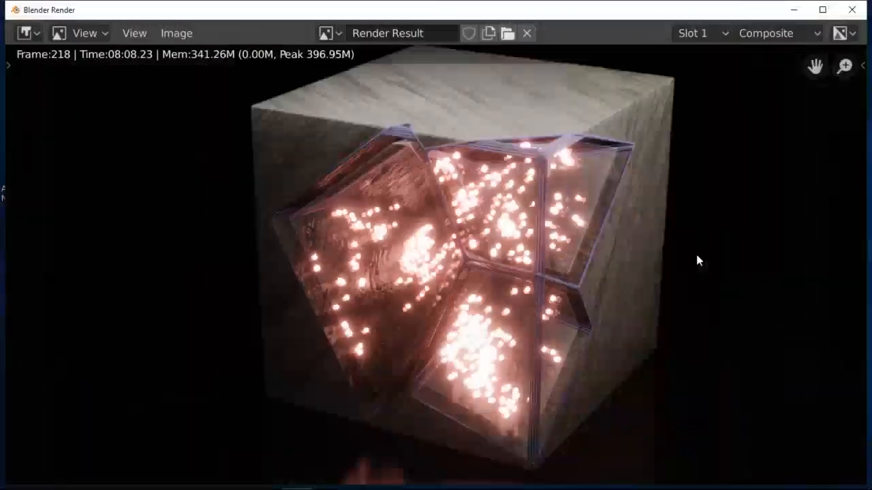
# Step: Examine the composited render of frame 218, viewing the whole cube and the glowing particles close up
pyautogui.scroll(-1, 696, 256)
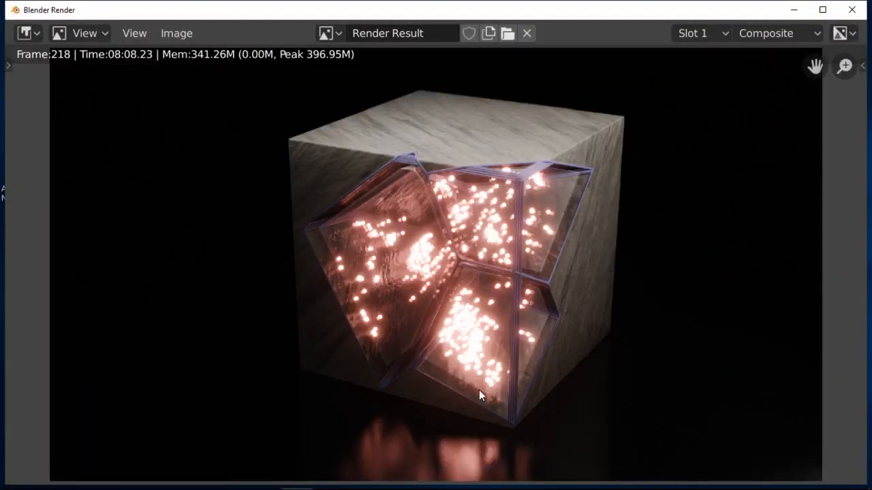
pyautogui.scroll(5, 479, 389)
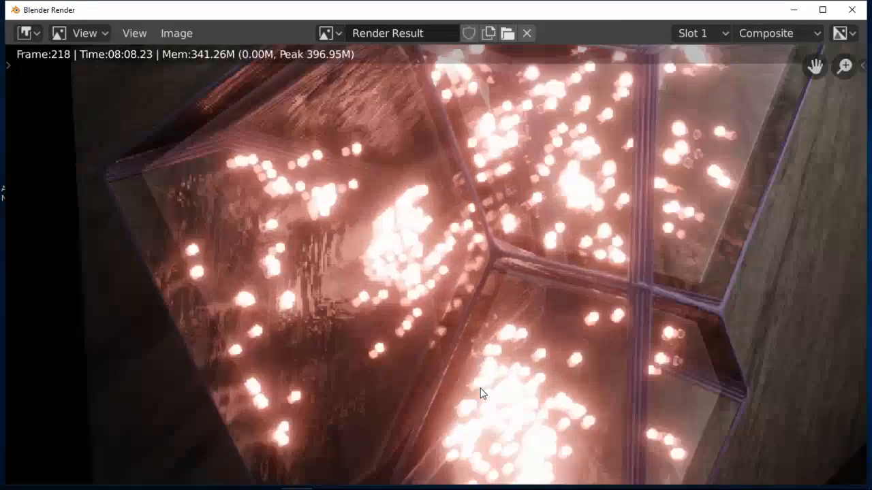